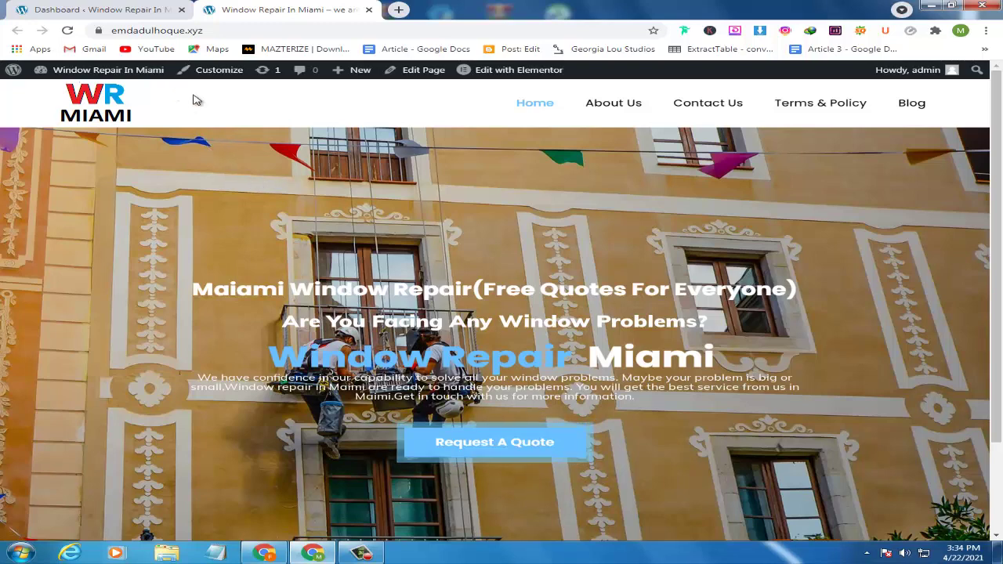
- Create a new Elementor popup template named Window Repair from the site's dashboard and dismiss the template library
left_click(45, 7)
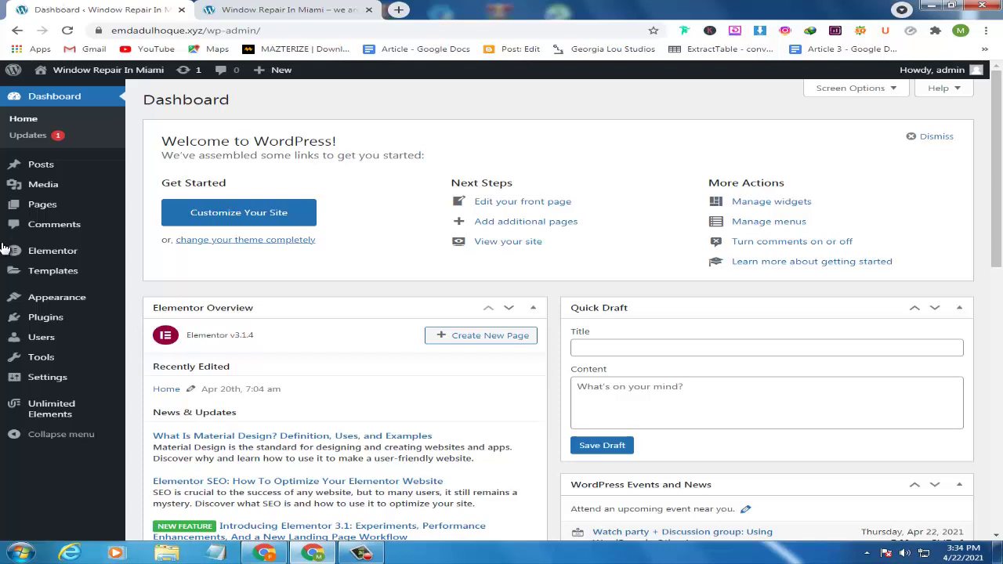
mouse_move(4, 270)
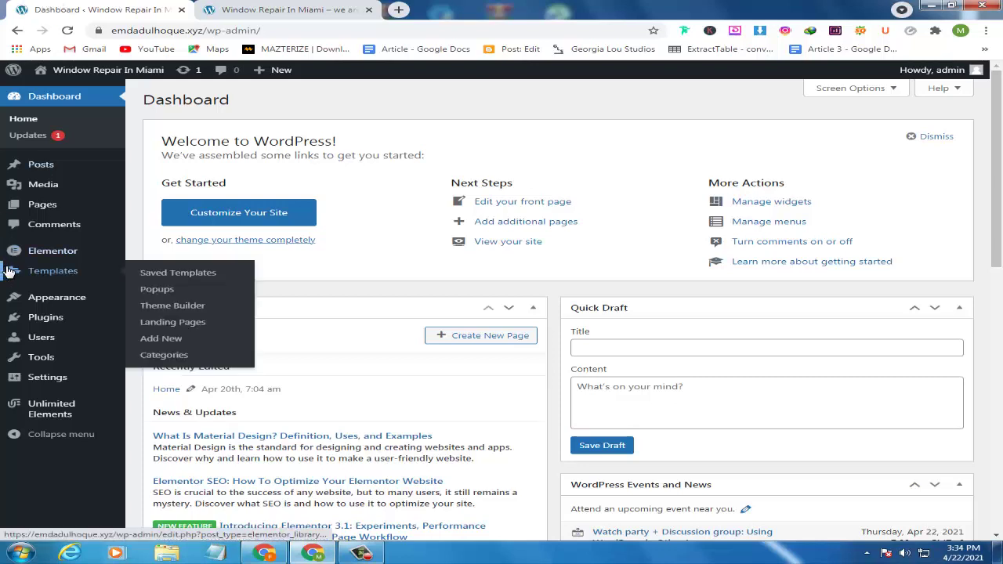
left_click(150, 290)
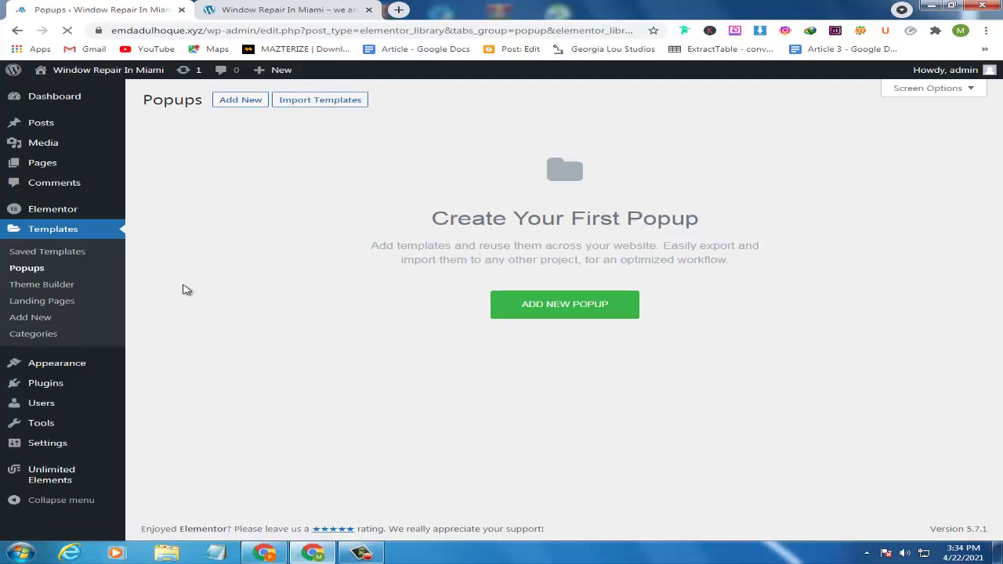
left_click(561, 310)
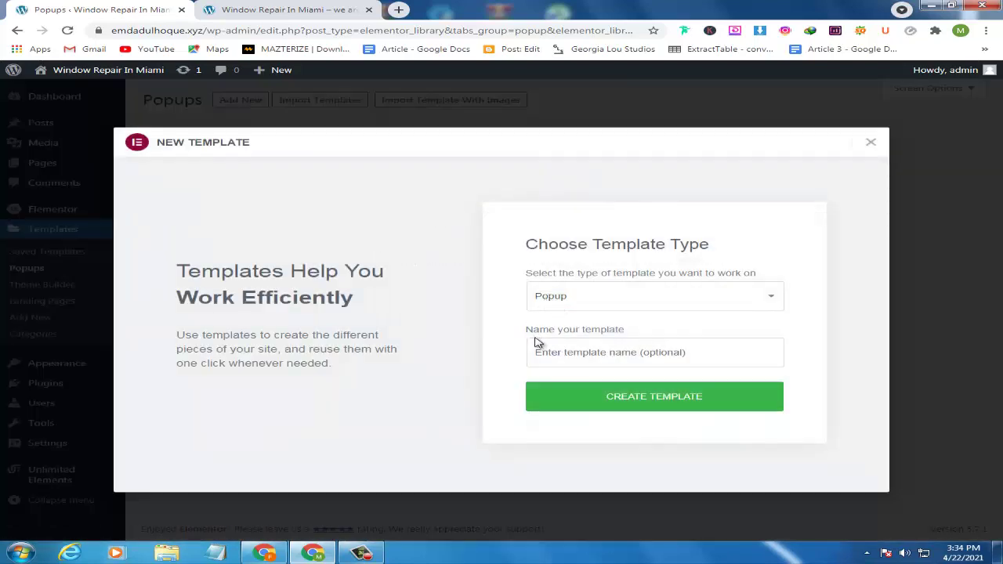
left_click(575, 352)
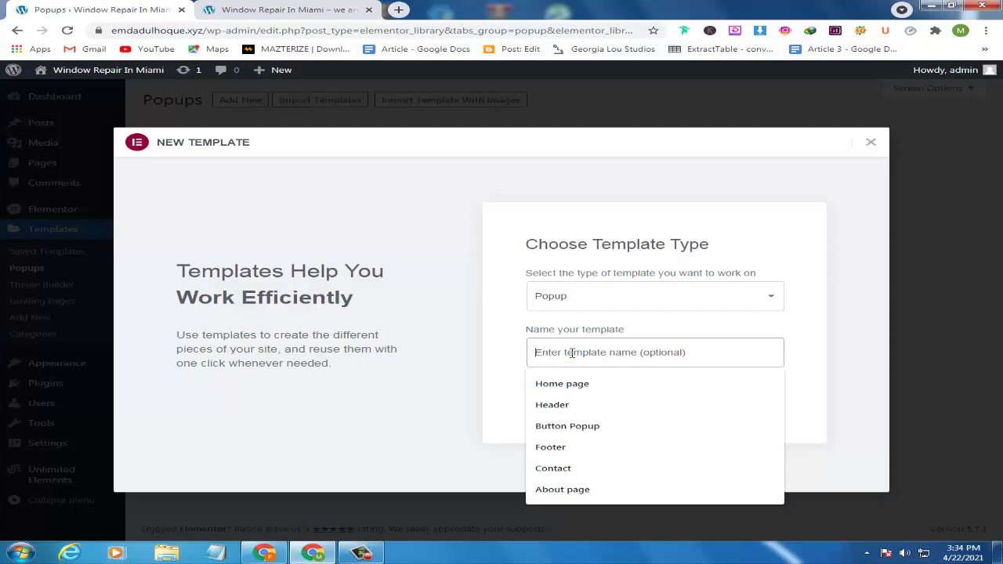
type("Window Repair")
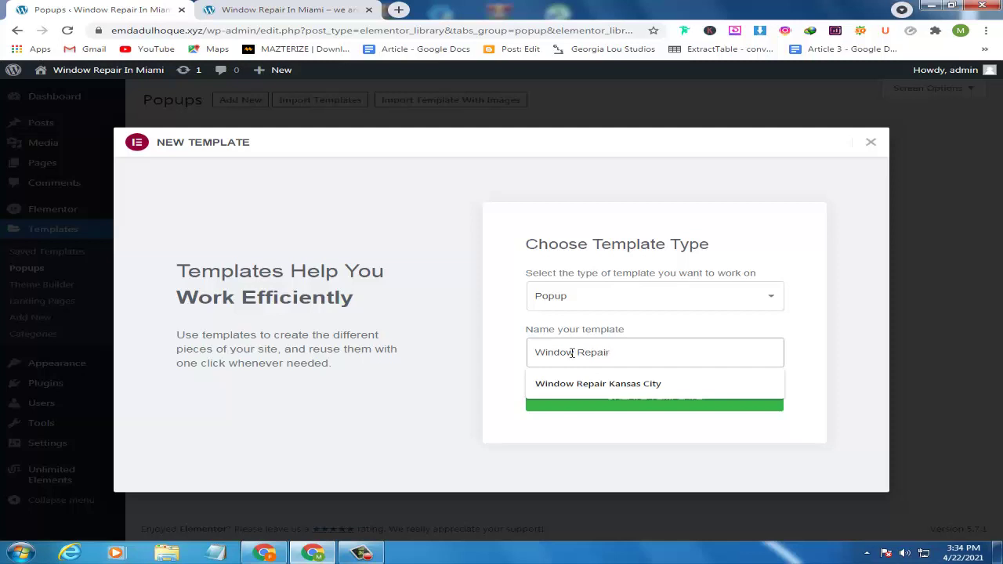
key("Return")
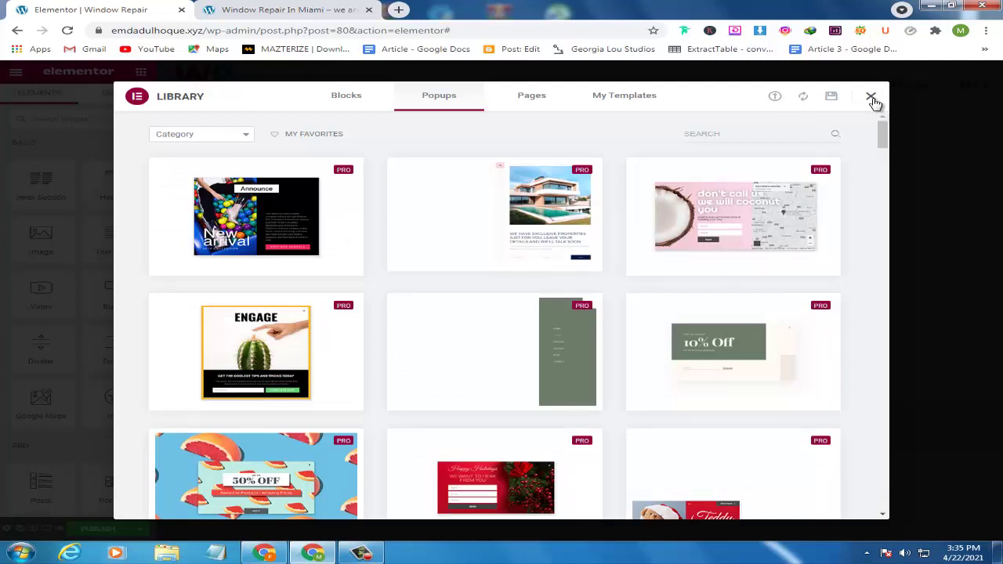
left_click(871, 98)
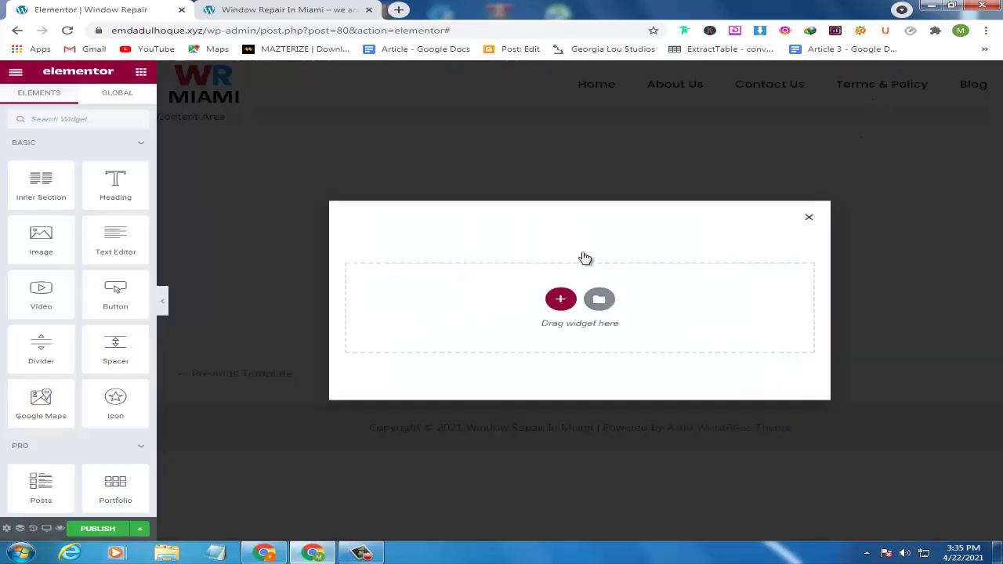
- Look through the ready-made popup designs in the template library and close it without inserting one
left_click(601, 298)
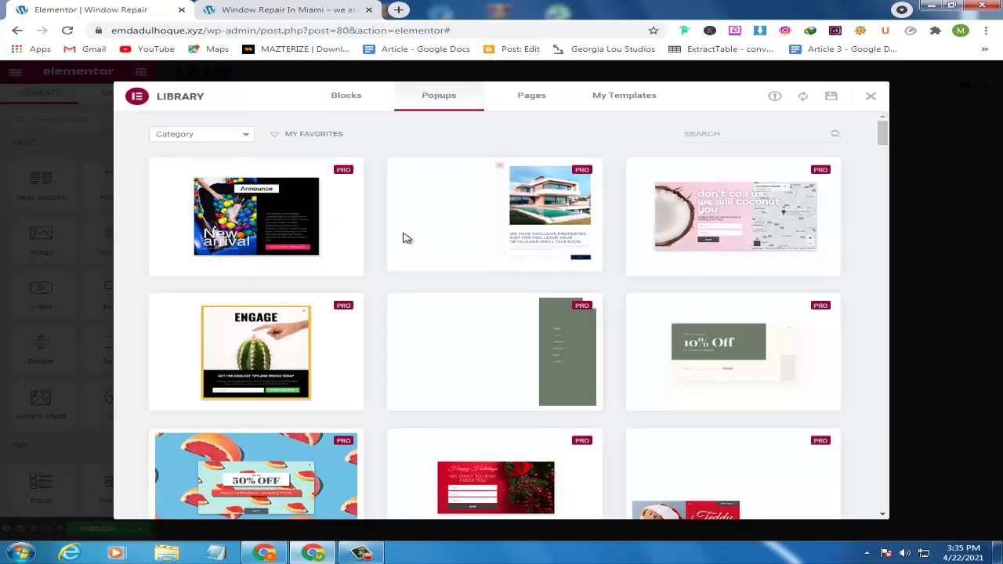
mouse_move(436, 253)
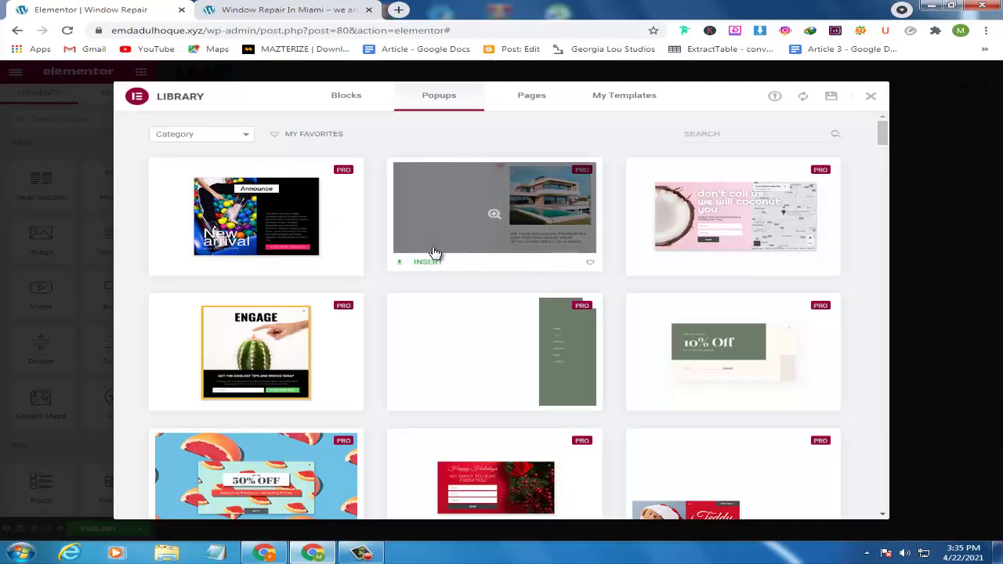
scroll(488, 251, "down", 1)
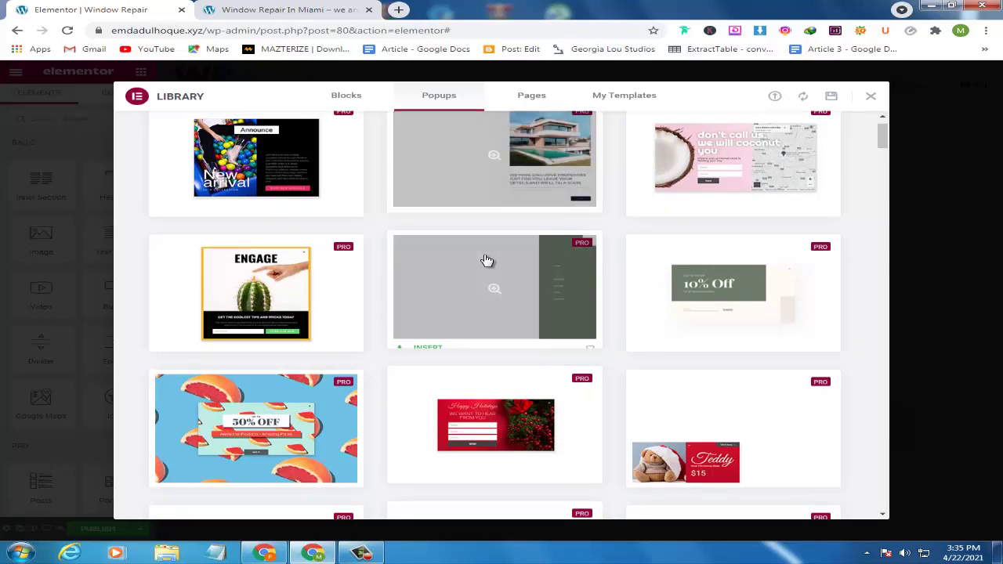
scroll(487, 260, "down", 2)
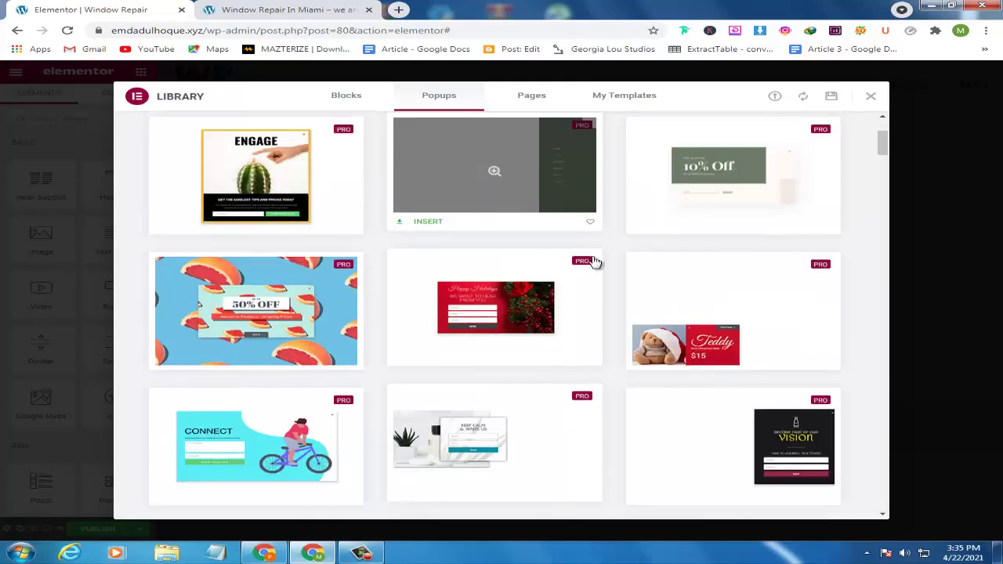
left_click(872, 100)
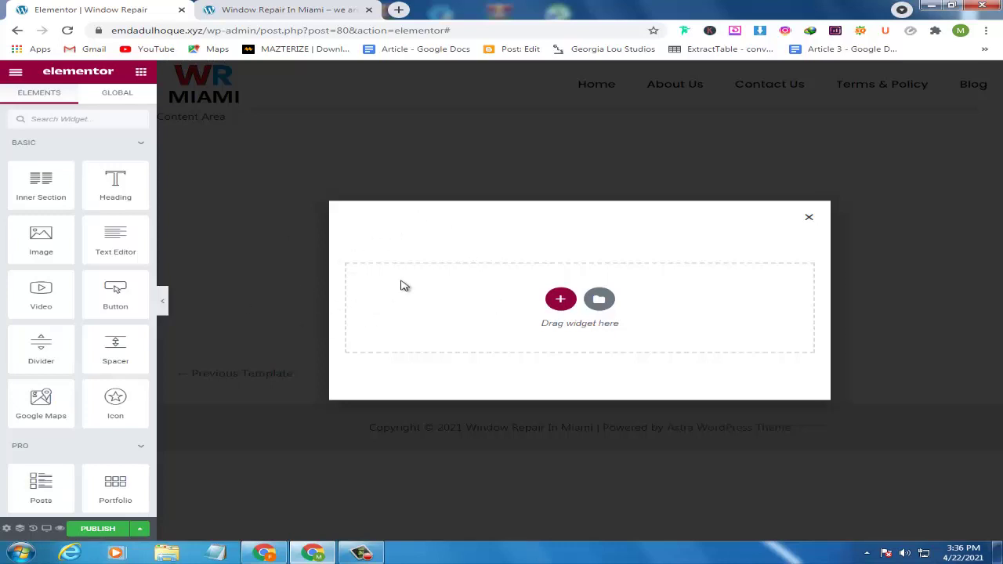
- Set the popup's width to 400 px in its layout settings and dismiss the Windows color scheme message
left_click(6, 529)
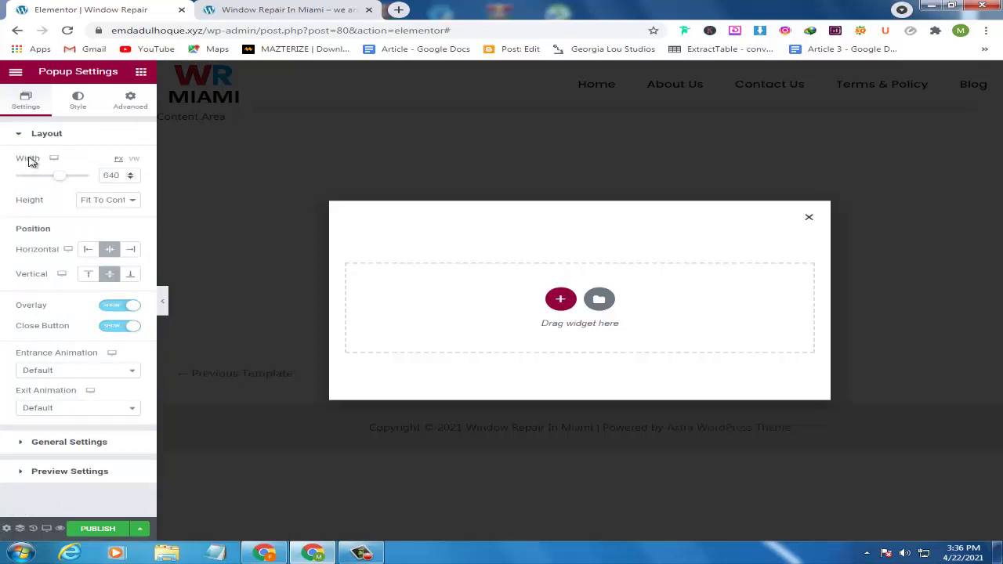
left_click_drag(58, 179, 35, 183)
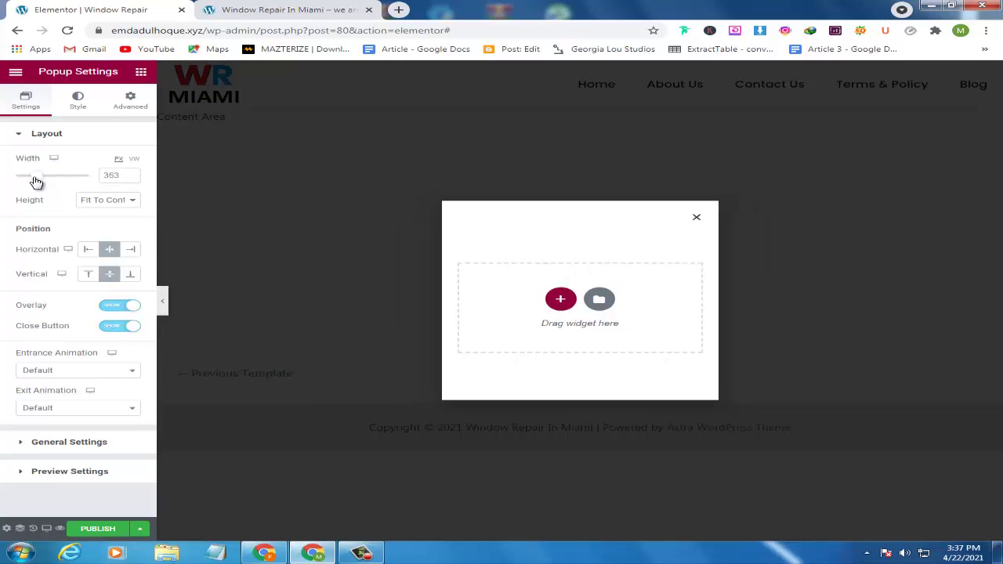
left_click_drag(122, 176, 94, 183)
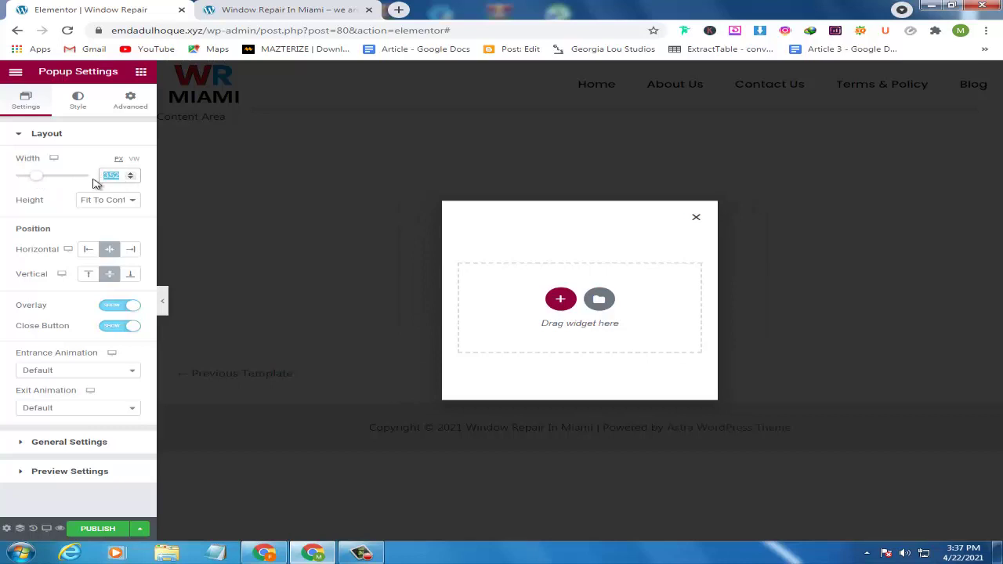
type("400")
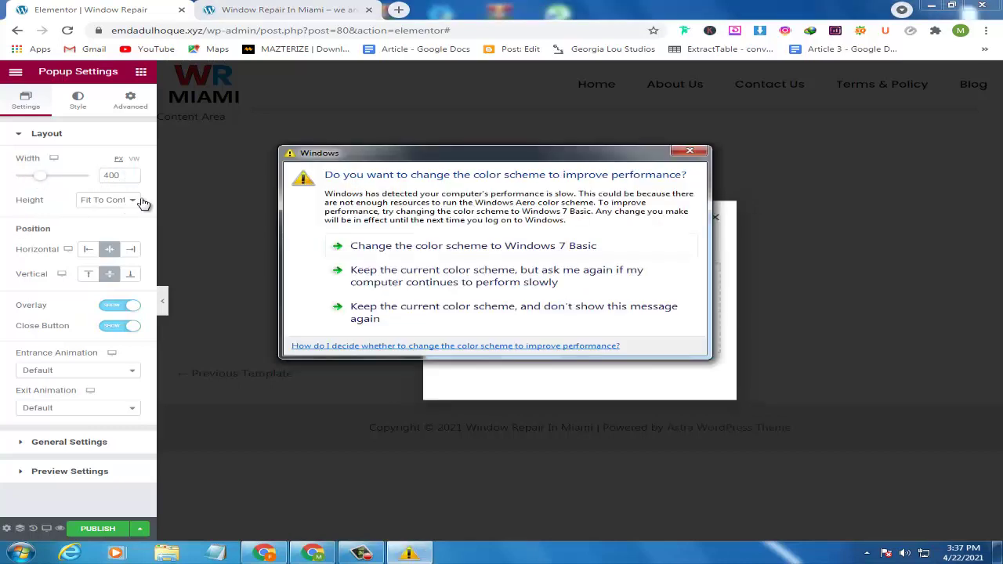
left_click(690, 151)
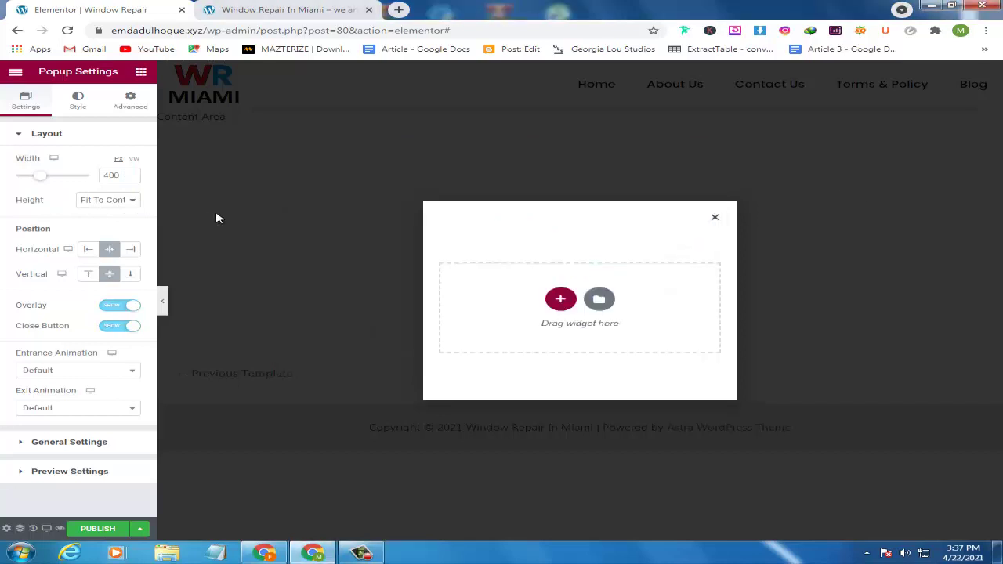
- Switch the popup's height to Custom and set the custom height to 550 px
left_click(135, 202)
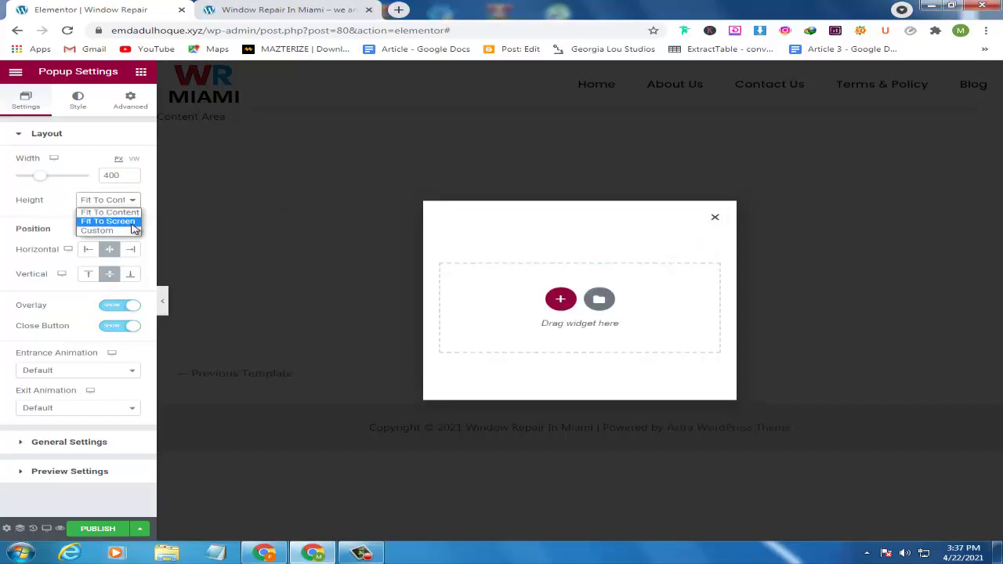
left_click(118, 231)
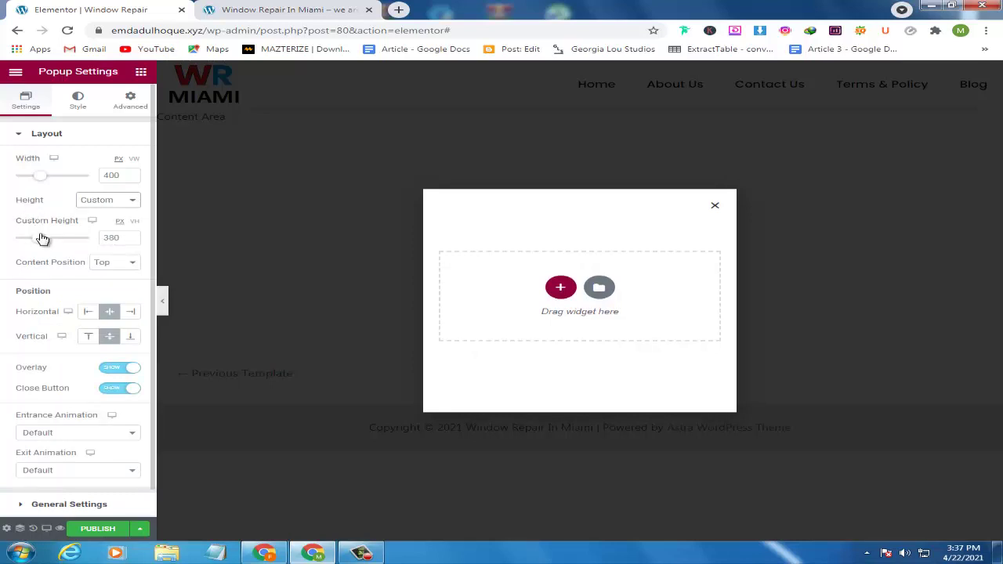
left_click_drag(42, 238, 62, 239)
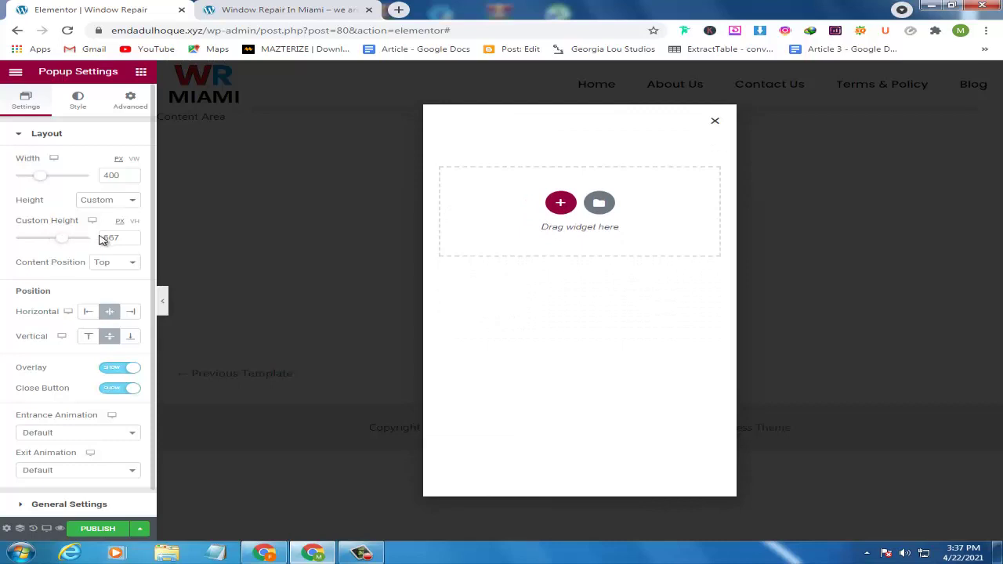
left_click_drag(124, 238, 91, 240)
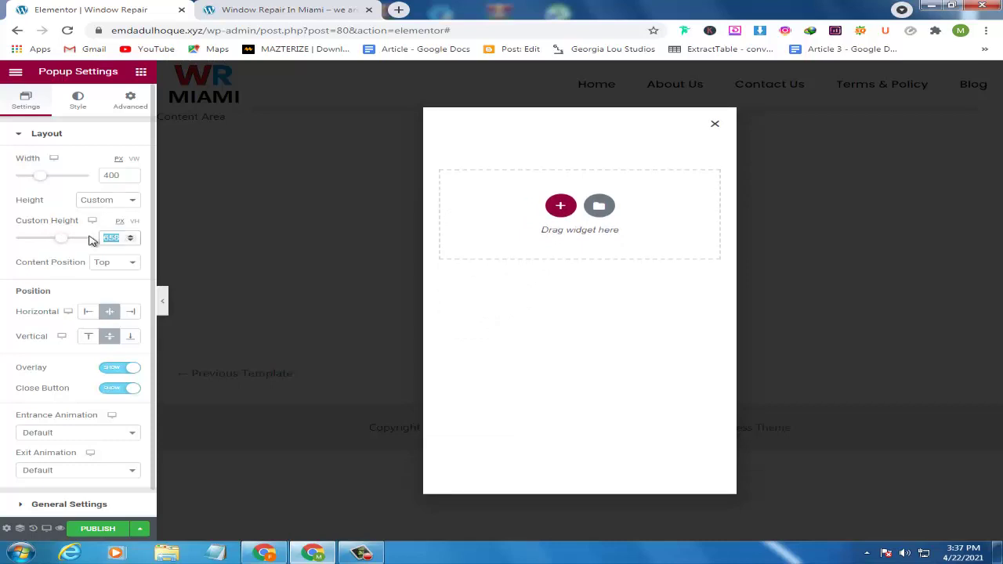
type("550")
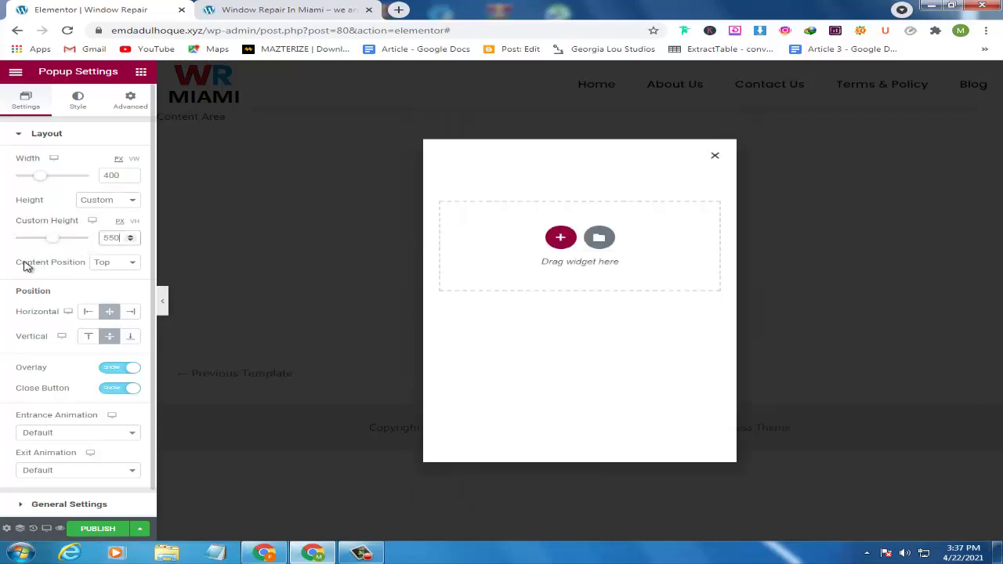
- Set the popup's width to 380 px and its content position to Center
double_click(123, 176)
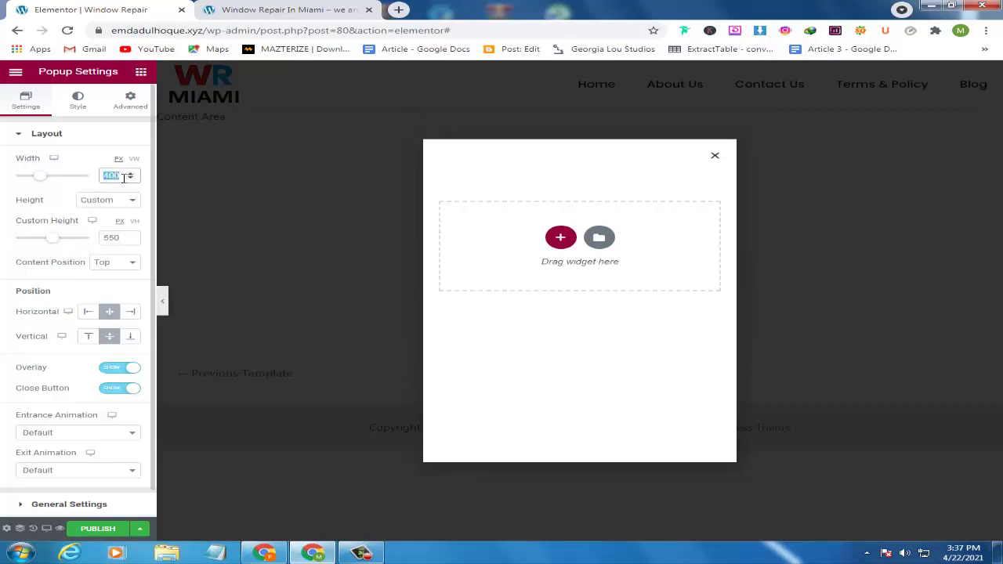
type("380")
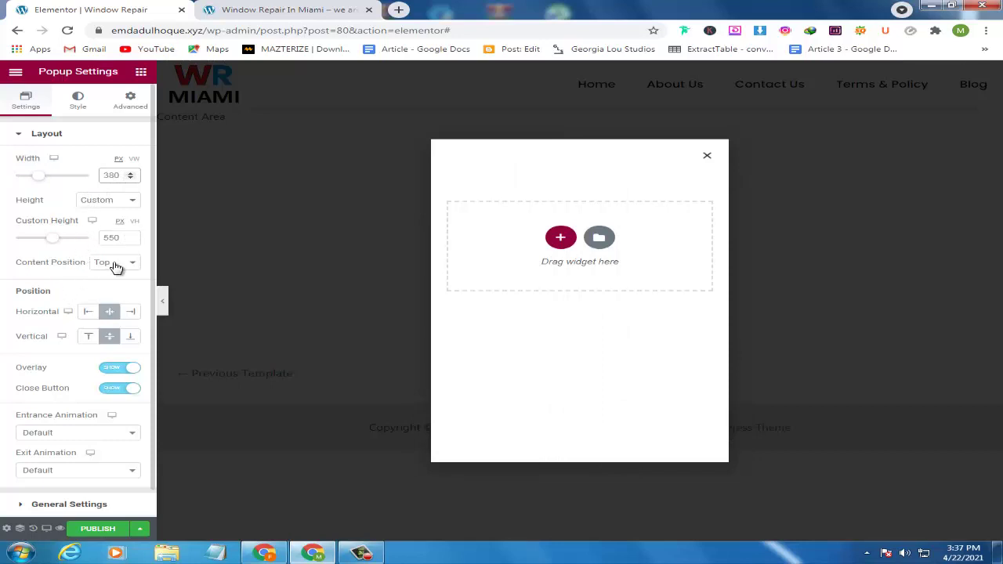
left_click(115, 265)
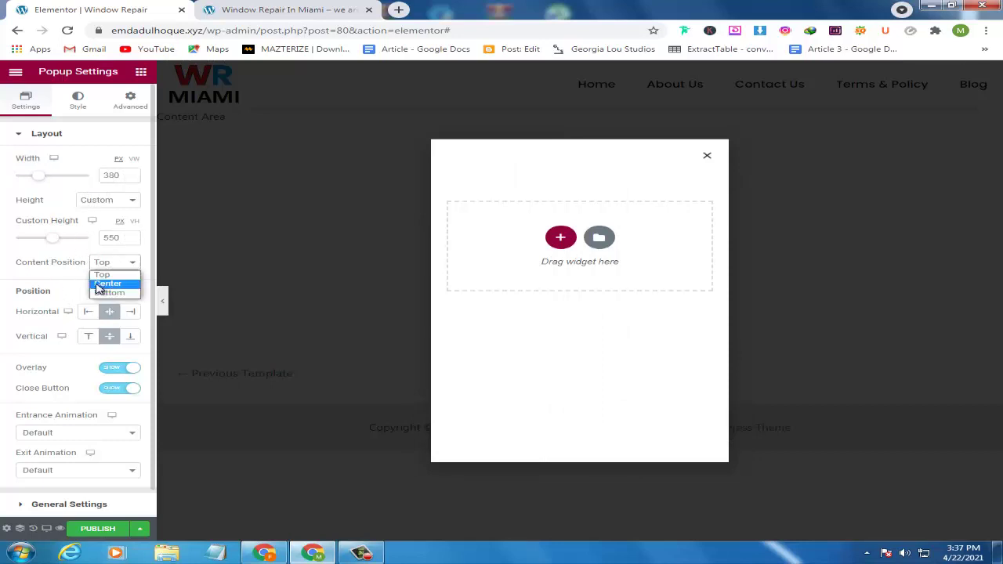
left_click(107, 284)
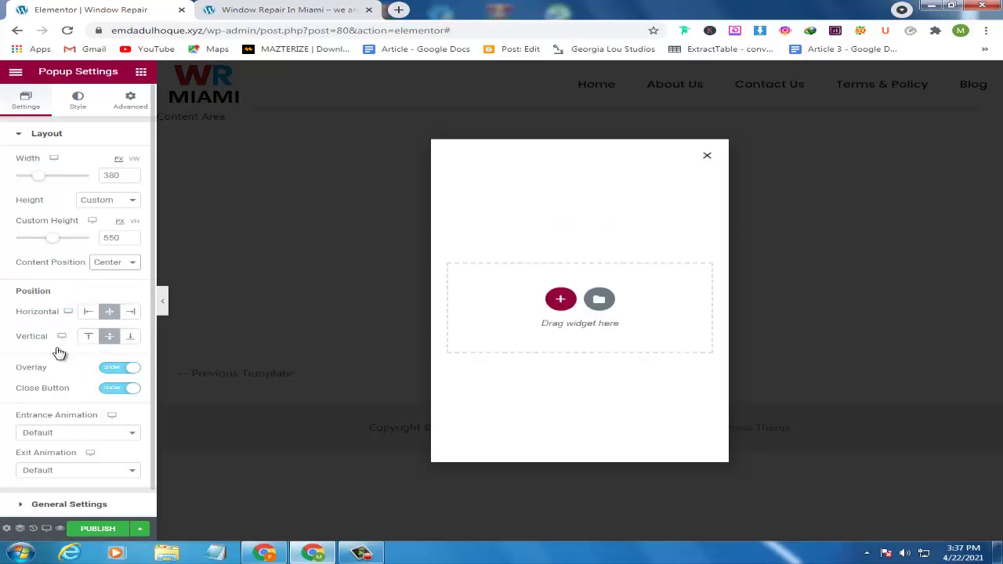
- Try the popup's left, right, top and bottom positions, and return both horizontal and vertical alignment to Center
left_click(92, 313)
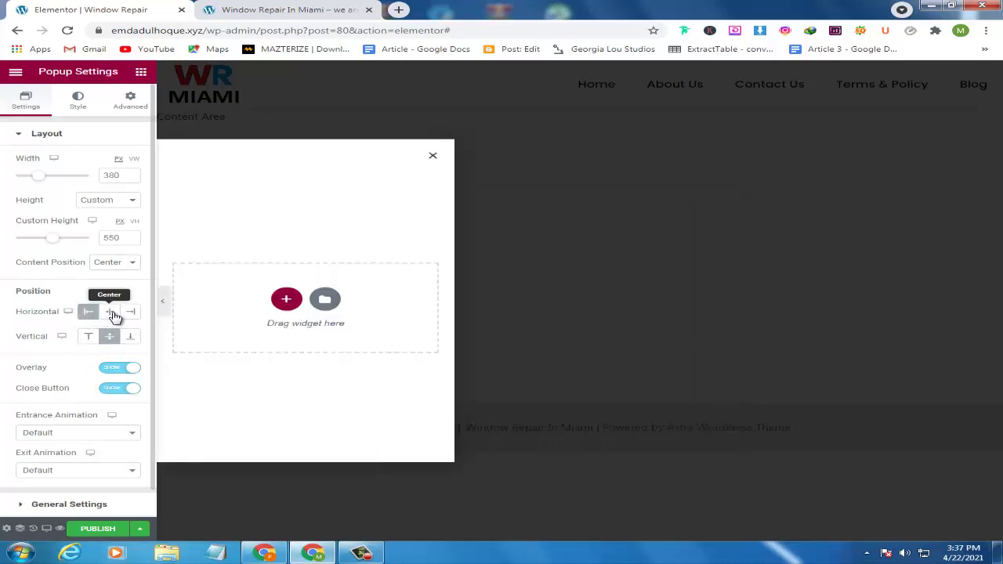
left_click(114, 316)
left_click(129, 314)
left_click(109, 316)
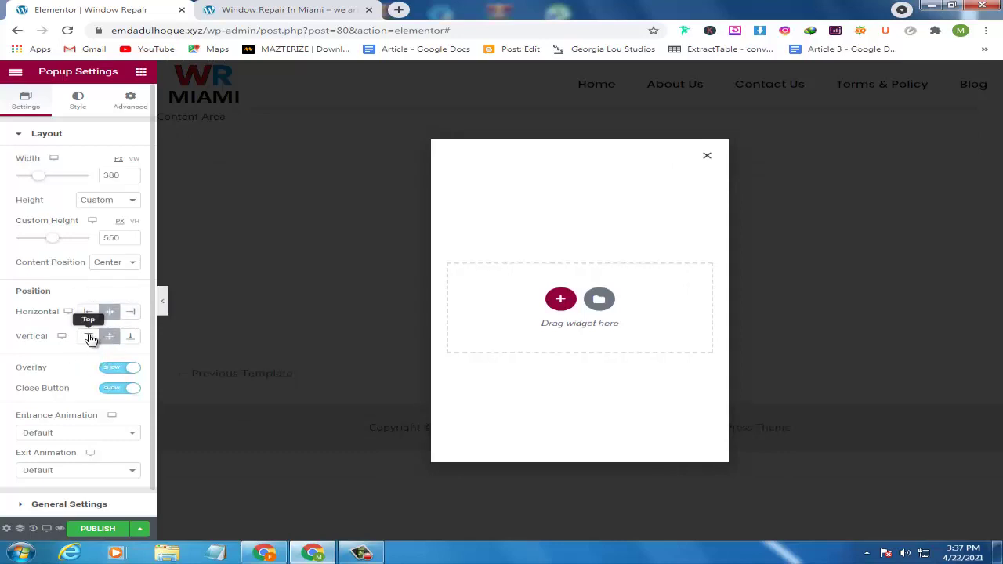
left_click(91, 339)
left_click(128, 338)
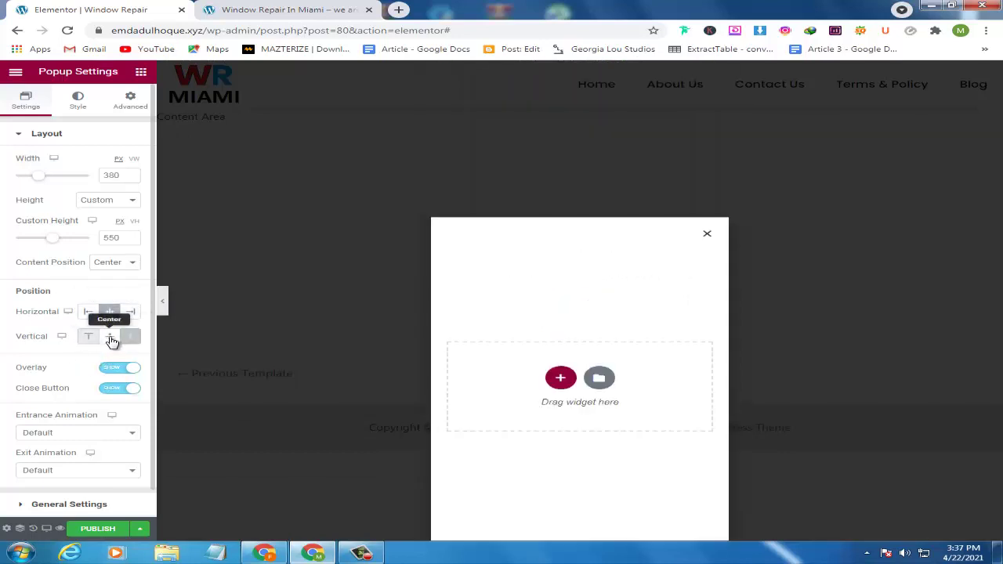
left_click(110, 338)
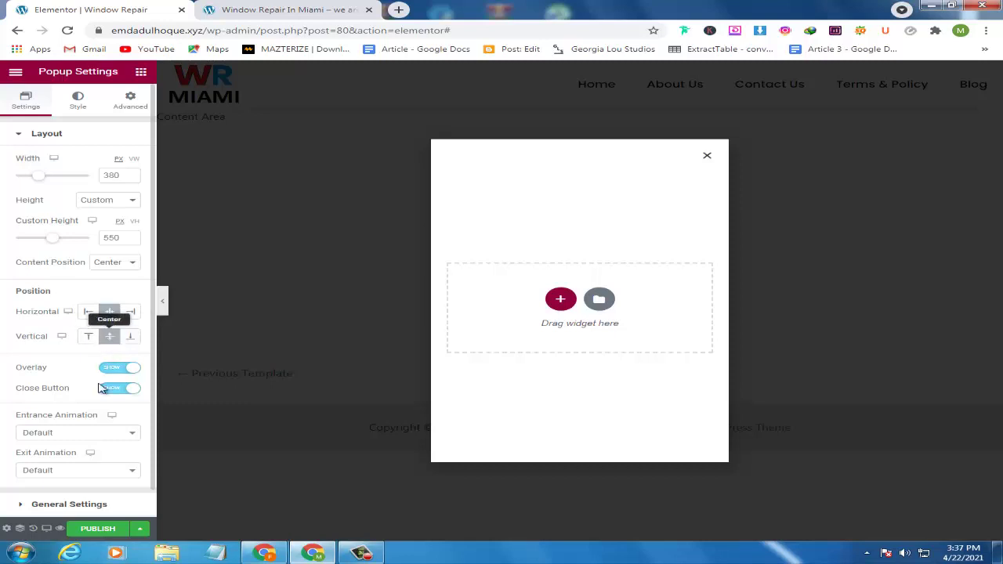
- Set the popup's entrance animation to Zoom In
scroll(47, 376, "down", 1)
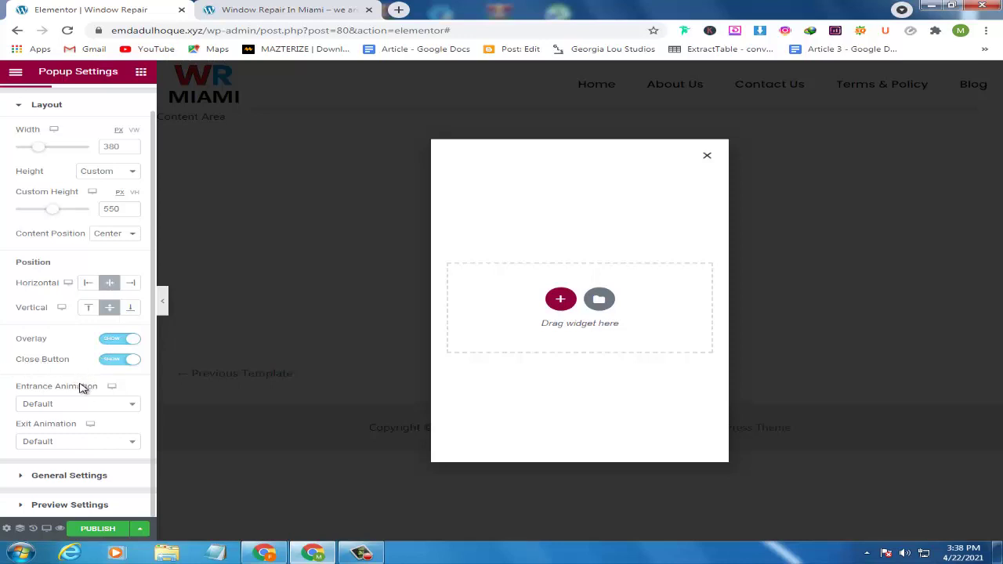
left_click(120, 406)
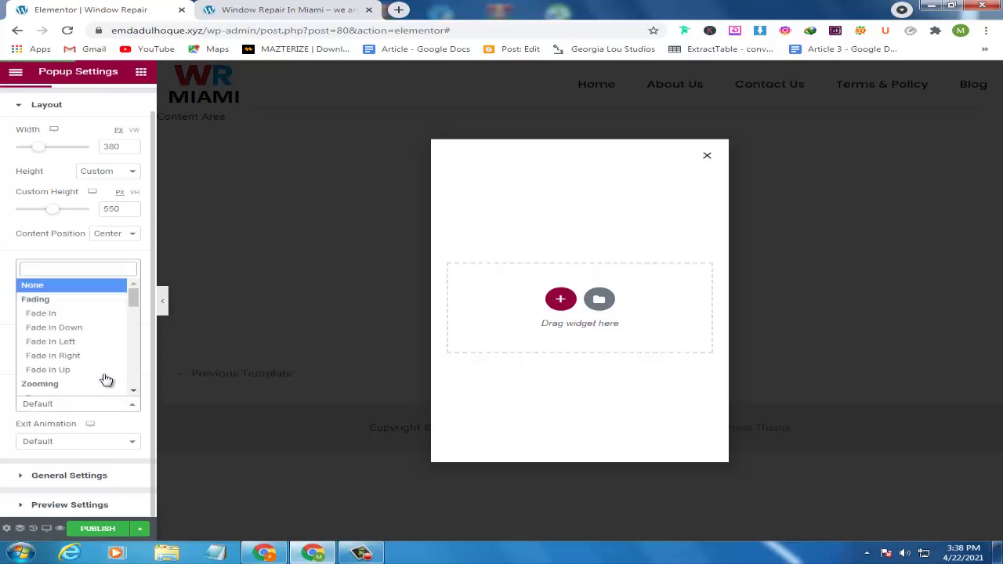
scroll(77, 317, "down", 2)
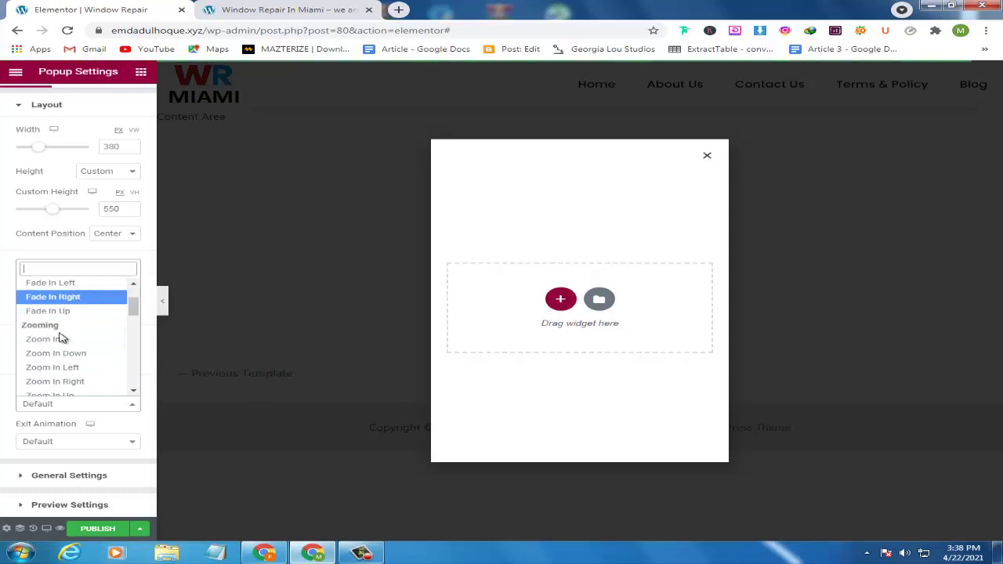
scroll(59, 361, "up", 2)
scroll(53, 386, "down", 1)
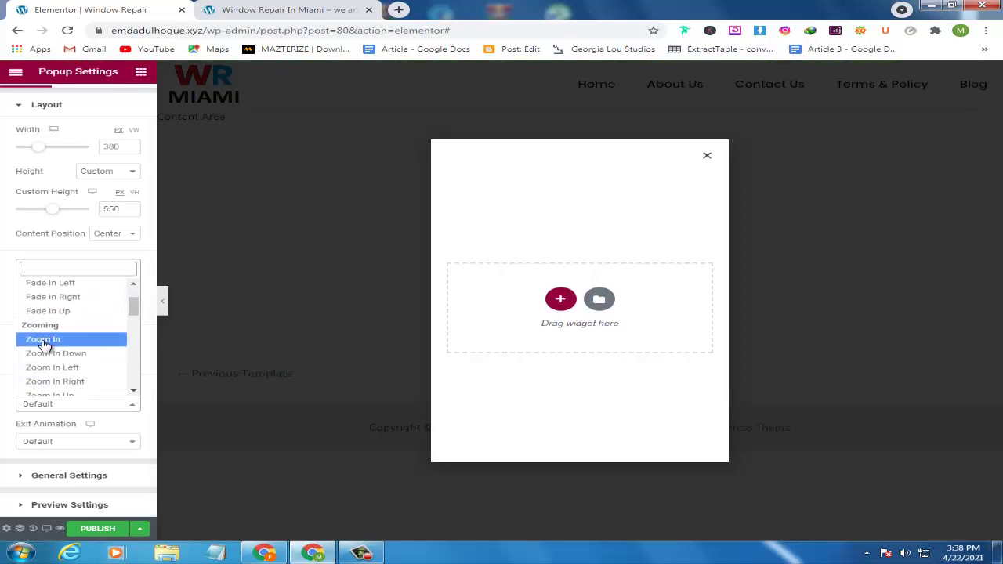
left_click(44, 342)
- Set the popup's exit animation to Zoom Out and dismiss the Windows color scheme message
scroll(16, 375, "down", 1)
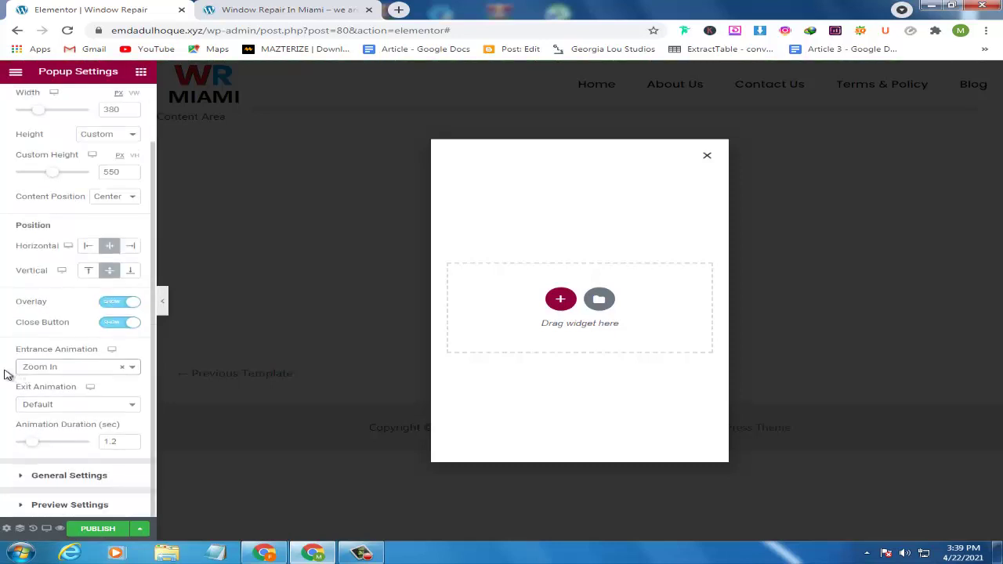
left_click(133, 409)
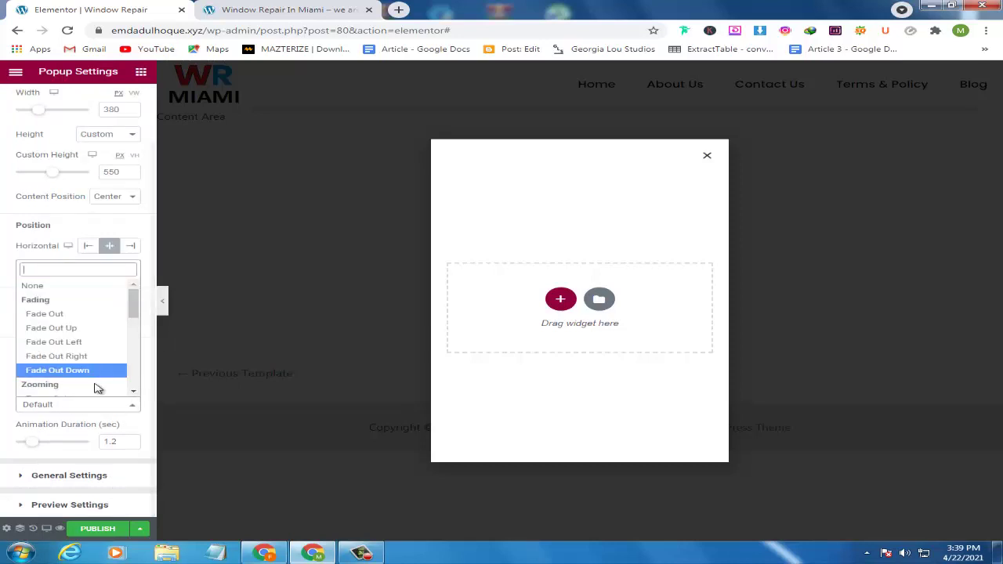
scroll(83, 375, "down", 1)
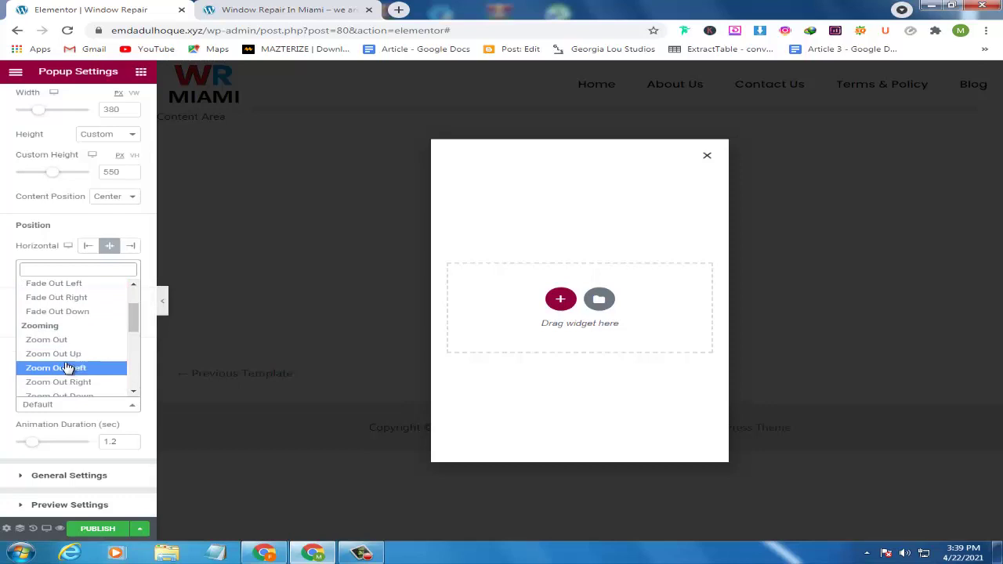
scroll(74, 362, "down", 1)
scroll(75, 333, "up", 1)
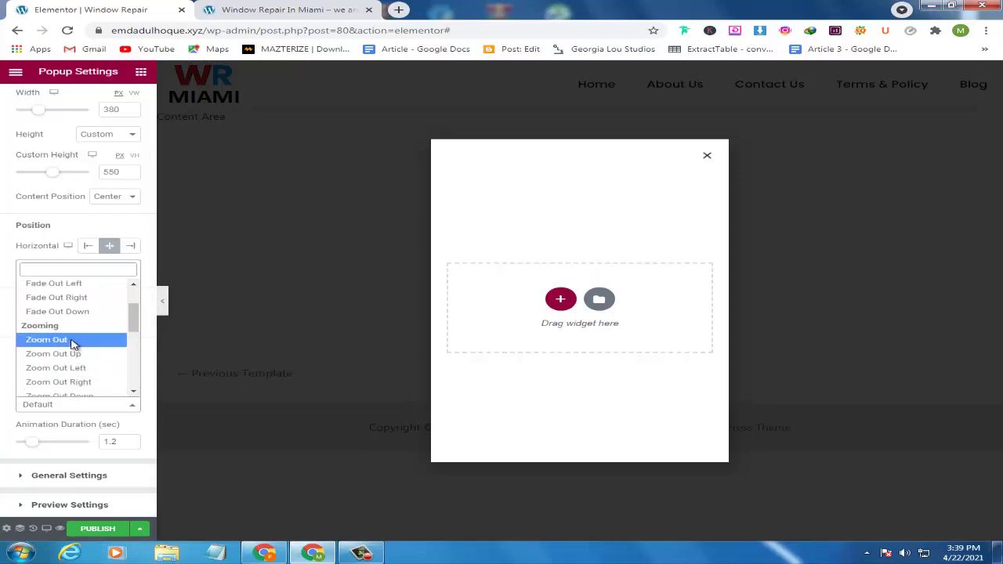
left_click(73, 343)
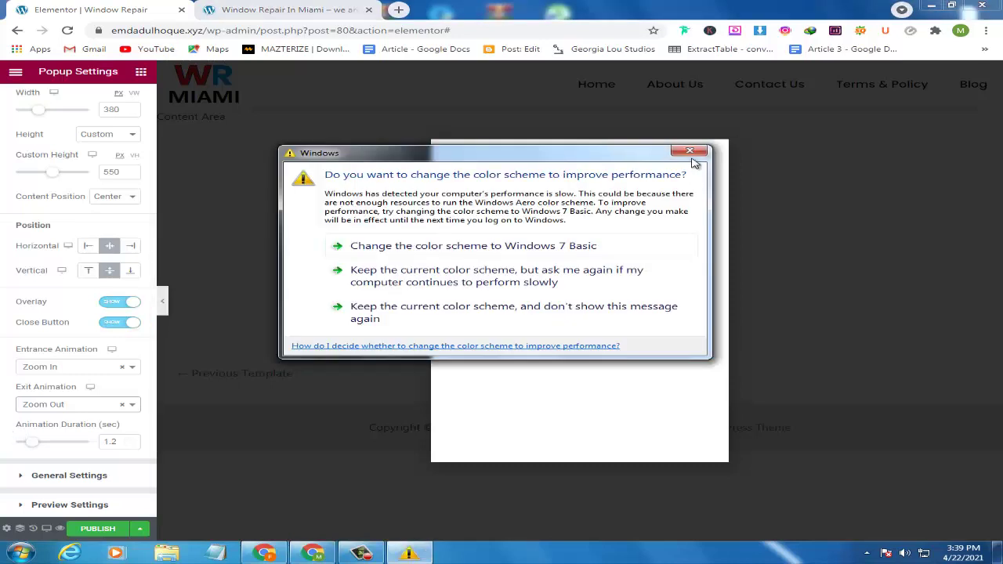
left_click(690, 152)
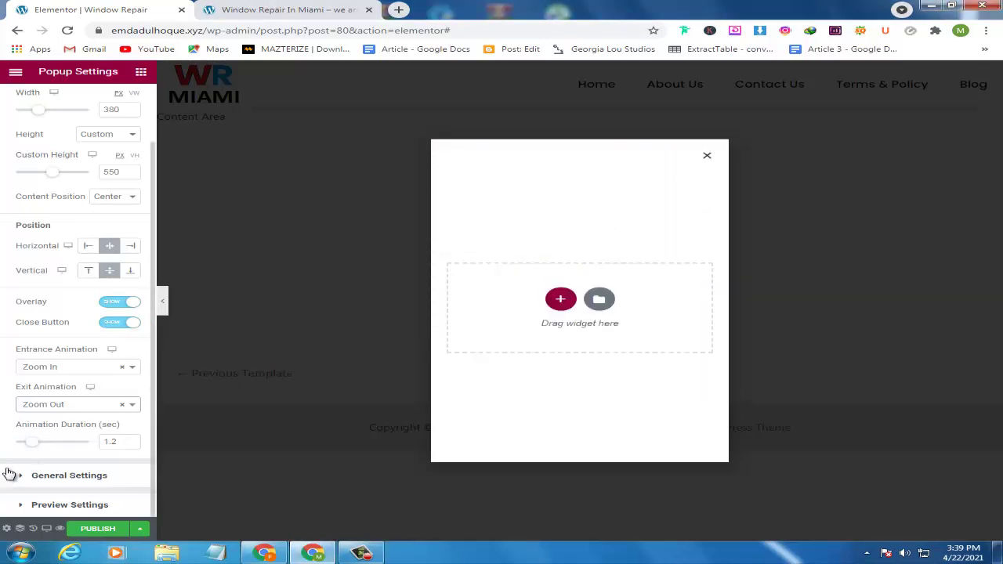
- Check the popup's animation duration and look over its general settings
left_click(117, 442)
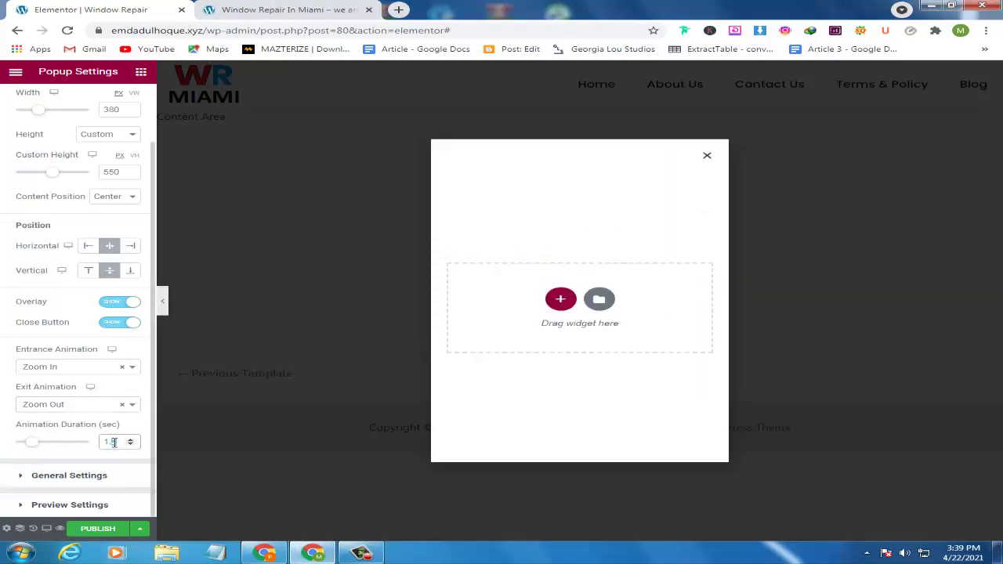
left_click(131, 445)
left_click(54, 461)
left_click(24, 476)
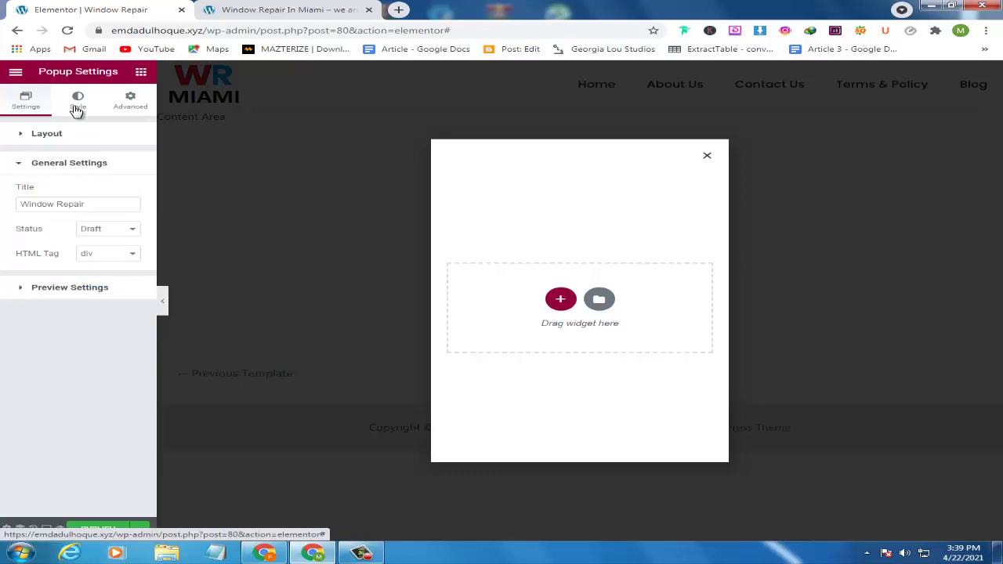
- In the popup's style settings, try the Classic background type and switch it to Gradient
left_click(75, 106)
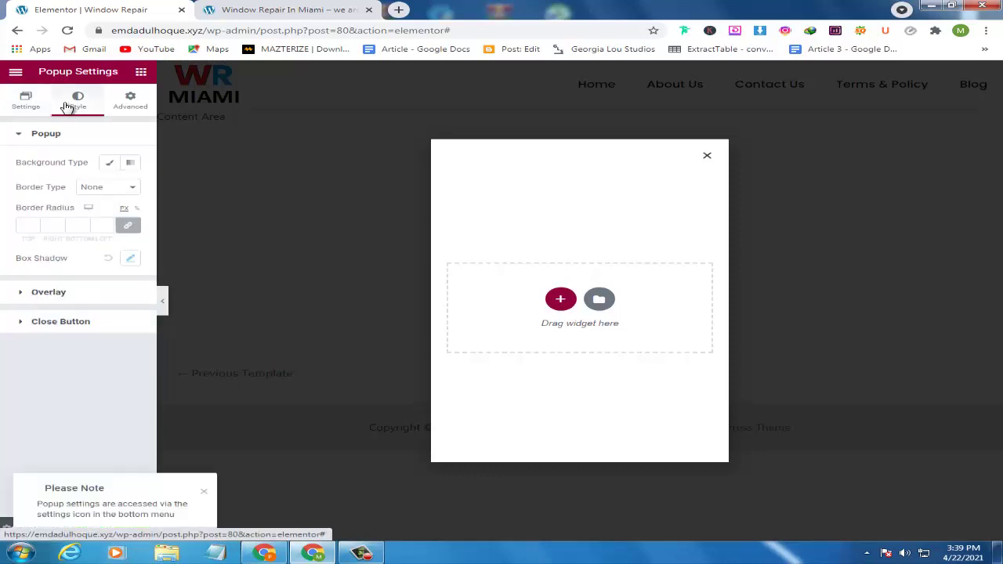
left_click(109, 165)
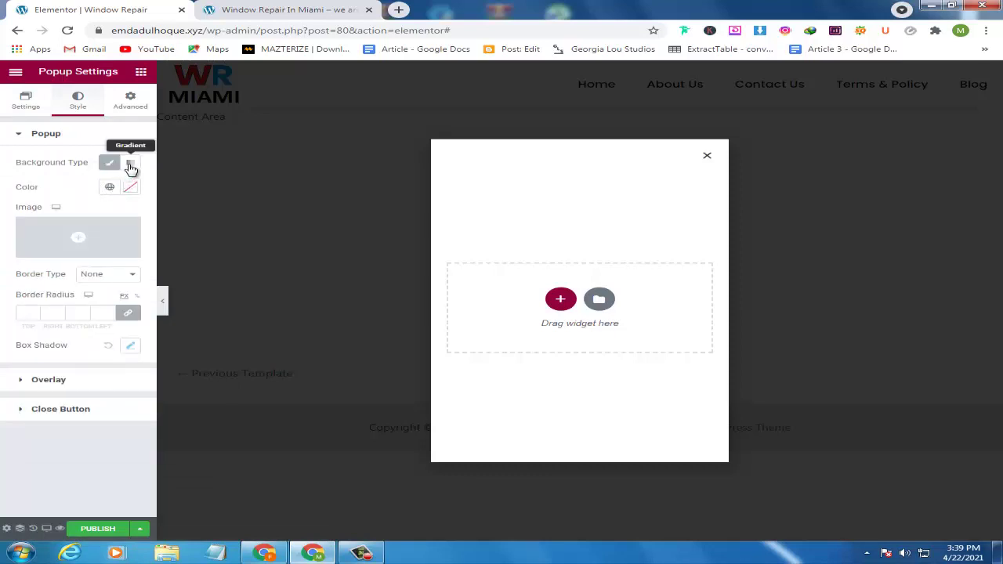
left_click(131, 164)
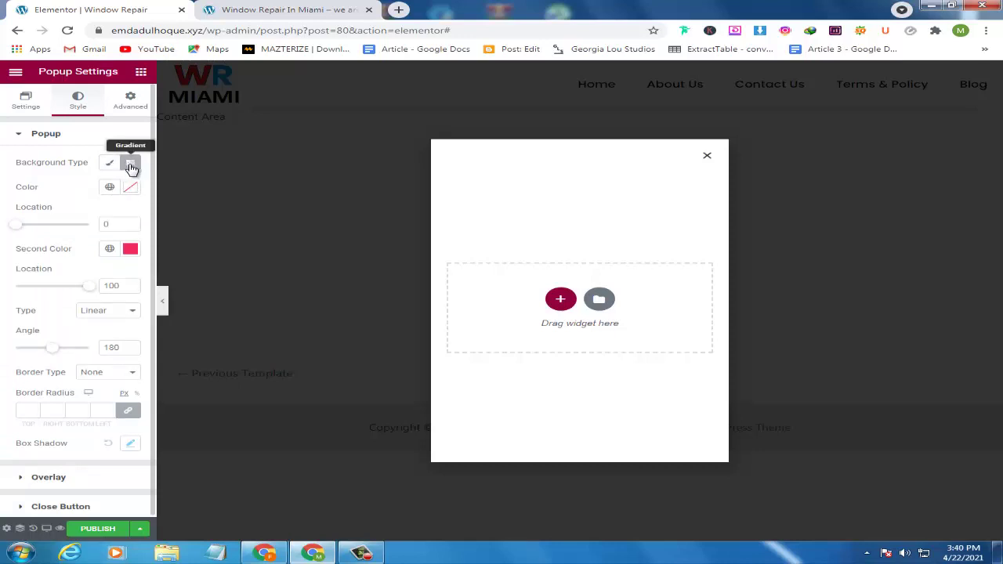
left_click(131, 165)
left_click(131, 165)
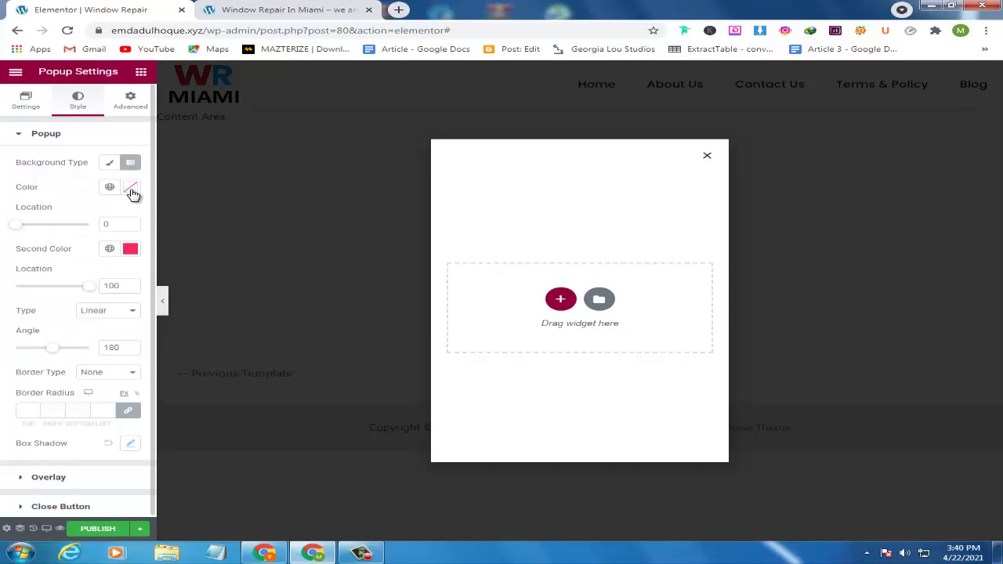
- Set the first color of the popup's background gradient to white
left_click(131, 188)
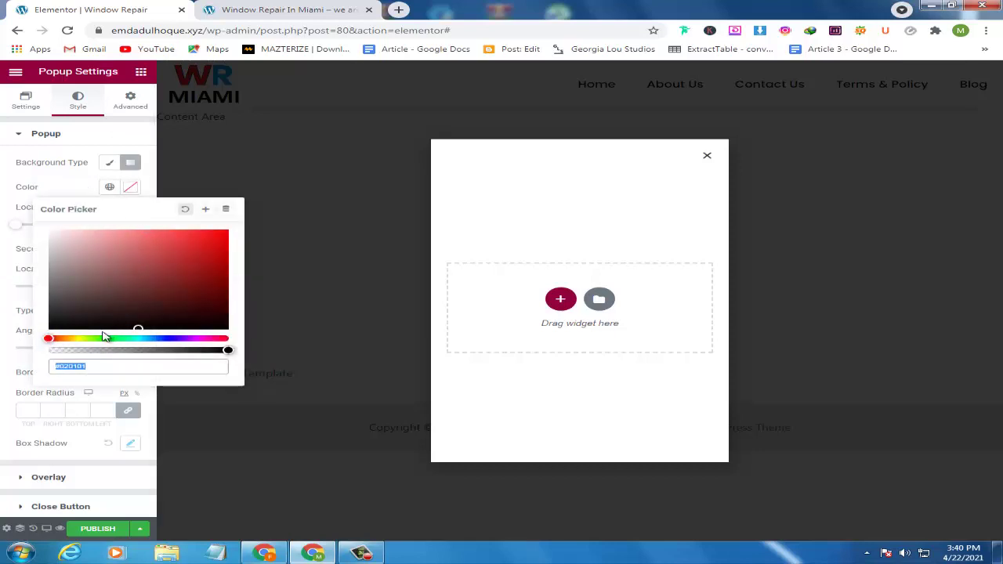
left_click_drag(60, 239, 43, 232)
left_click(2, 244)
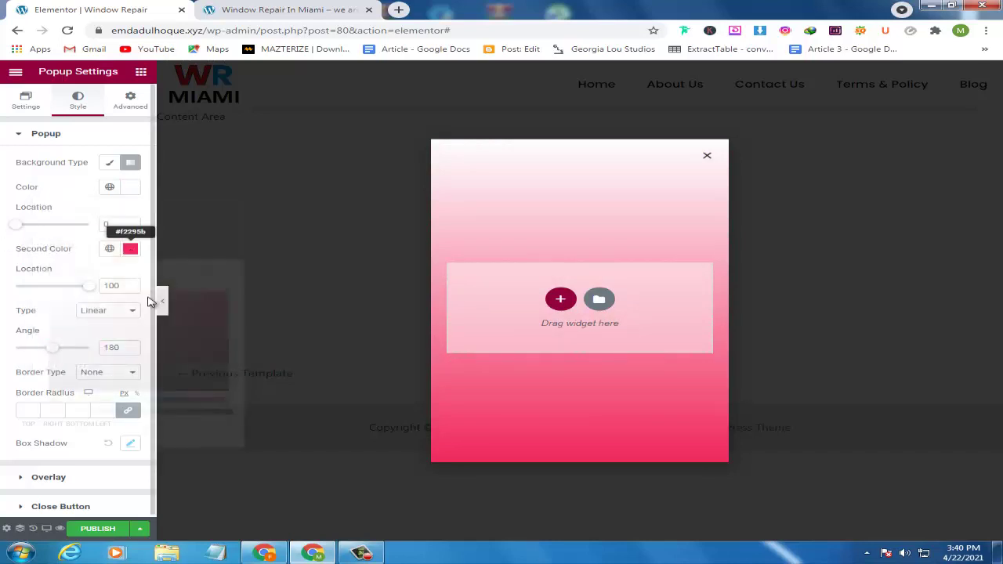
- Change the second color of the popup's background gradient to a bright, saturated blue
left_click(131, 251)
left_click(155, 400)
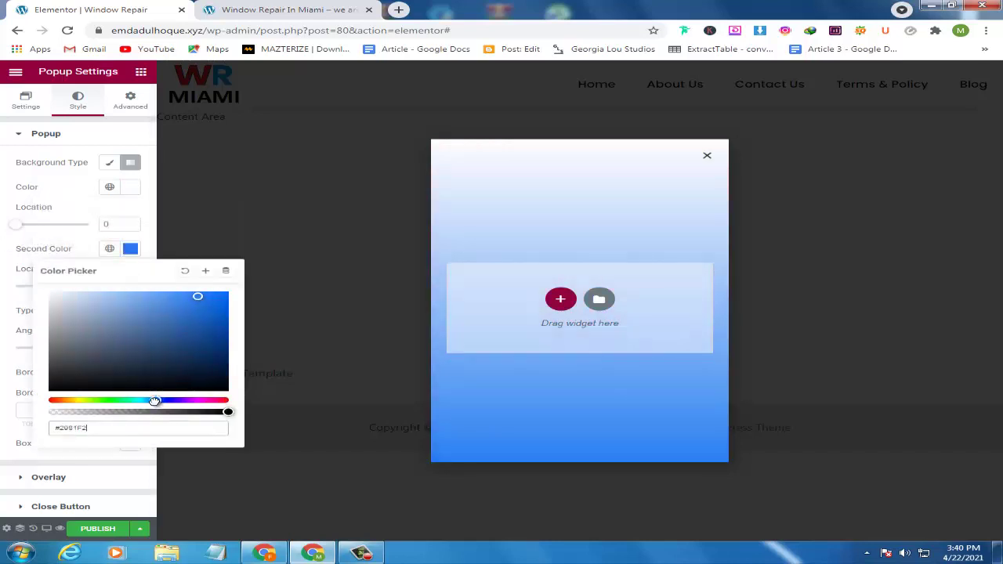
left_click_drag(197, 296, 226, 298)
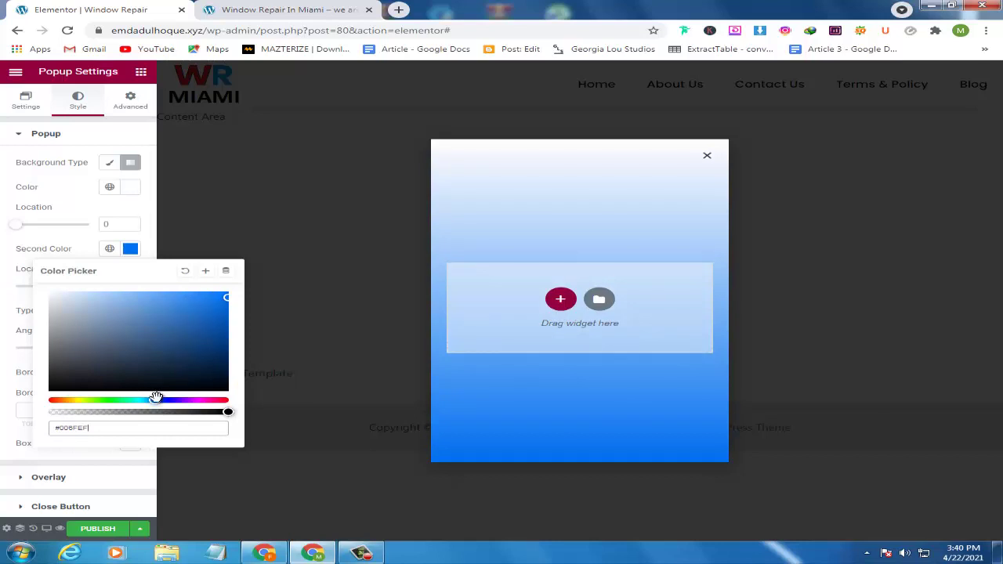
left_click(163, 400)
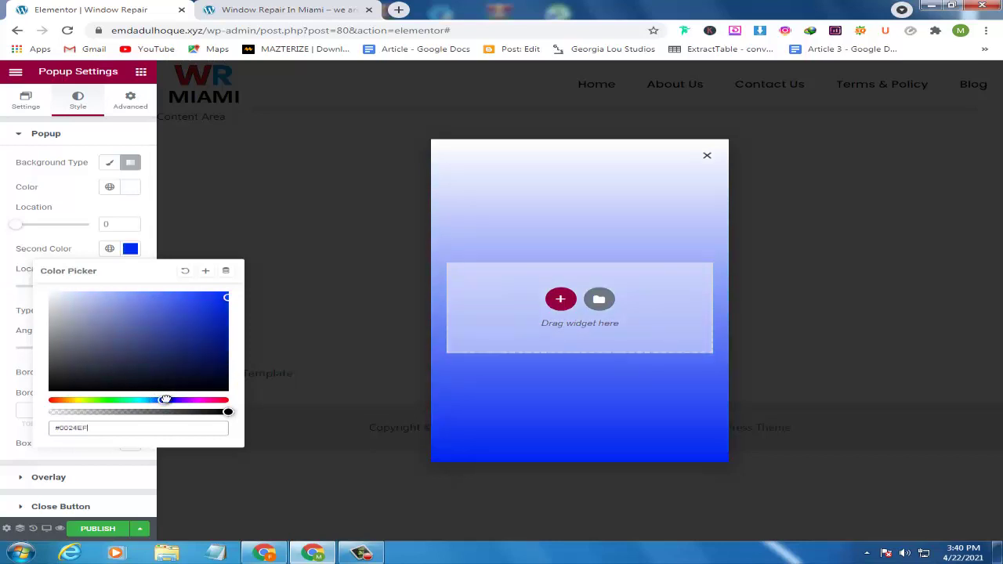
left_click_drag(165, 399, 160, 400)
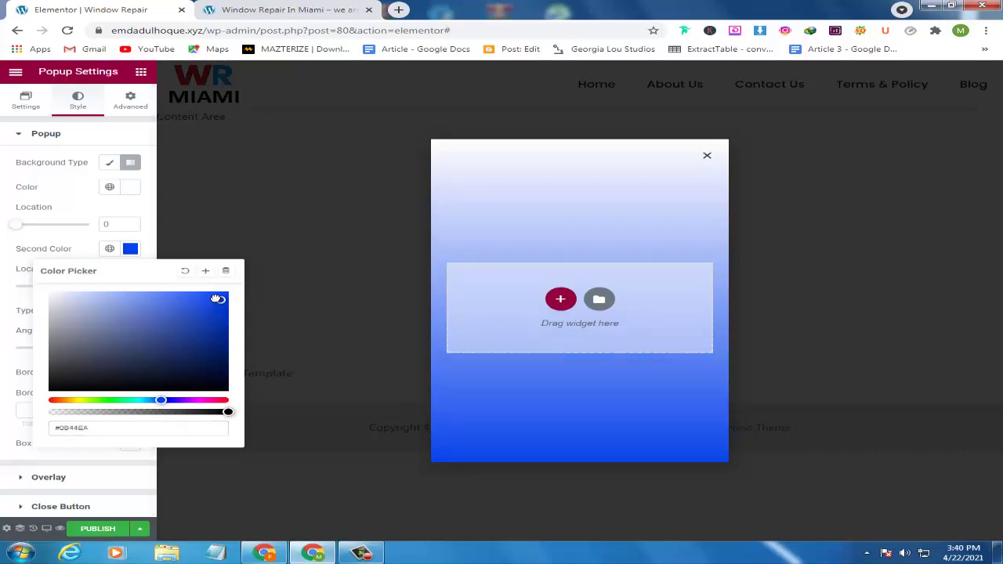
left_click_drag(217, 298, 213, 296)
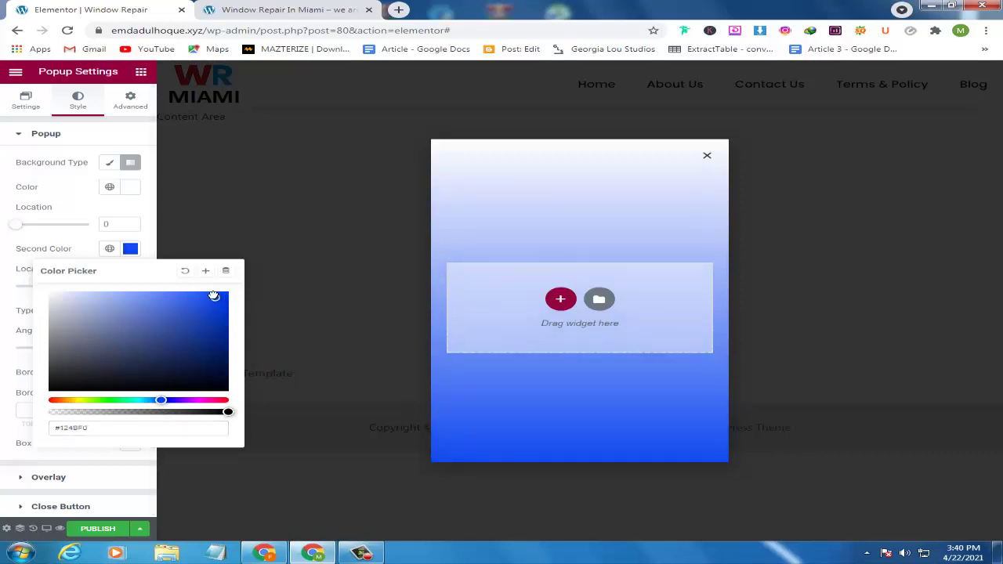
left_click(4, 258)
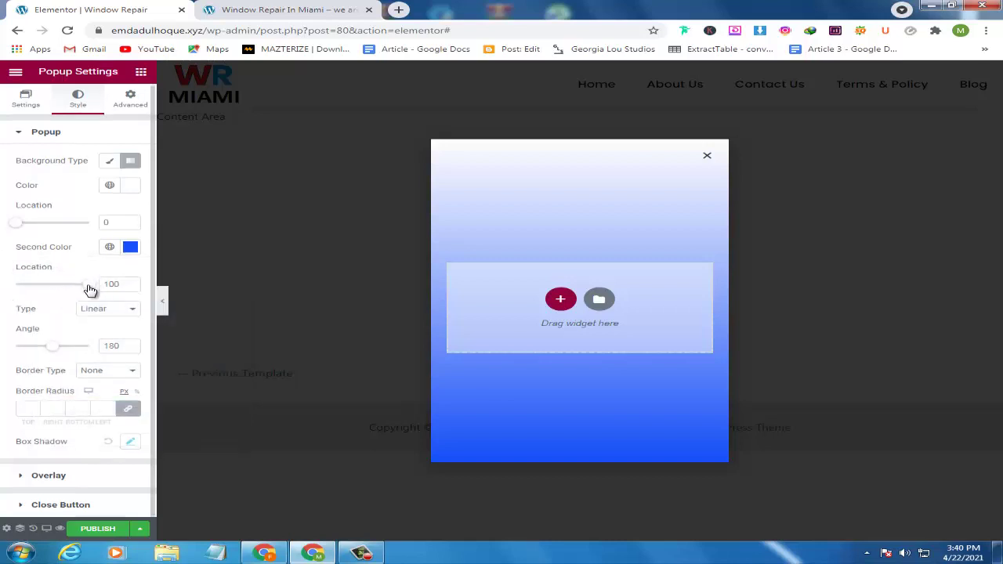
- Set the gradient's first color location to 47 and its second color location to 0 for a sharp horizontal split
mouse_move(90, 290)
left_mouse_down()
mouse_move(7, 291)
mouse_move(96, 283)
left_mouse_up()
left_click_drag(20, 226, 110, 223)
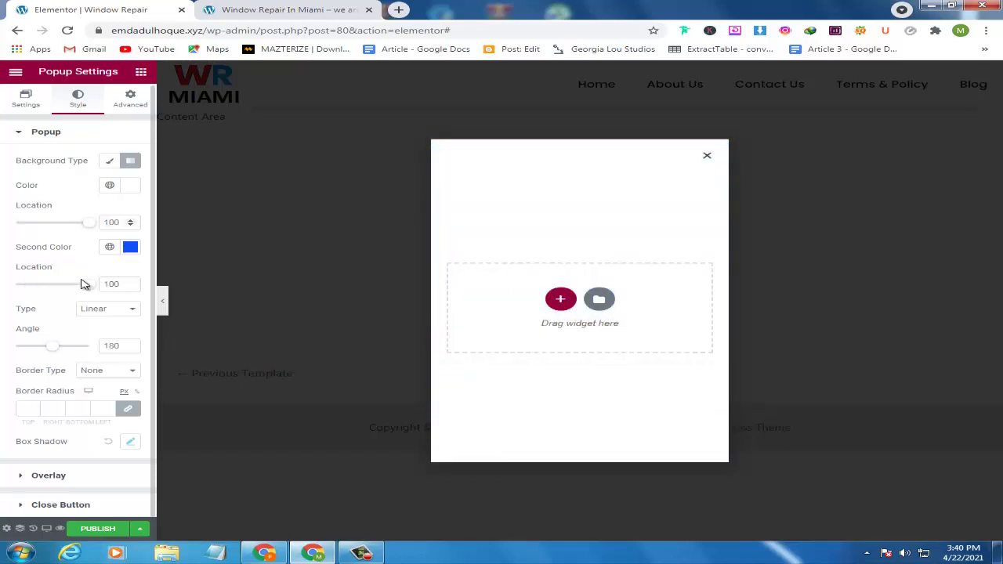
left_click_drag(84, 284, 5, 287)
left_click_drag(85, 230, 52, 231)
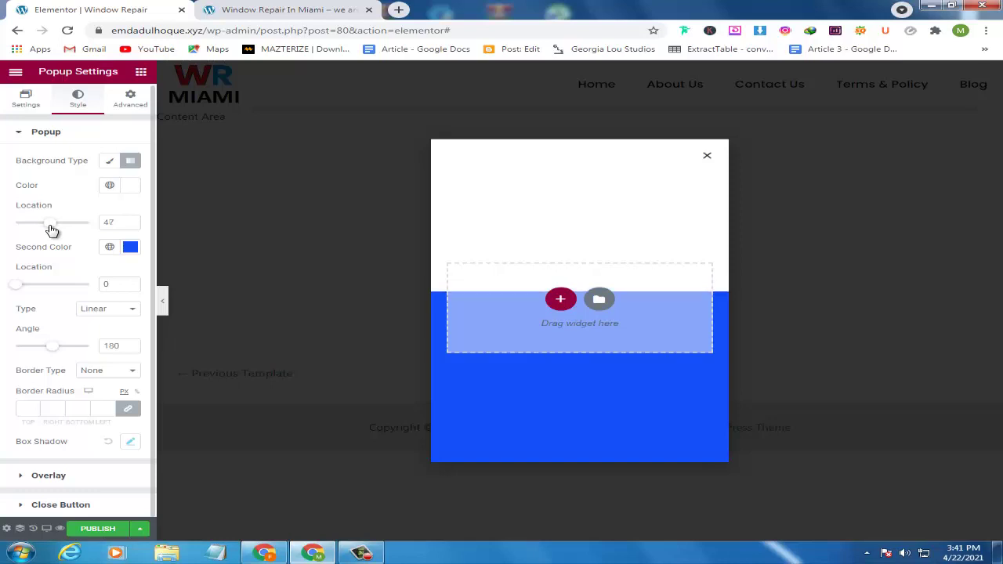
- Set the second color of the popup's background gradient to light blue #66CDFF
left_click(130, 247)
left_click_drag(227, 410, 193, 411)
left_click_drag(192, 292, 151, 291)
left_click_drag(161, 398, 237, 415)
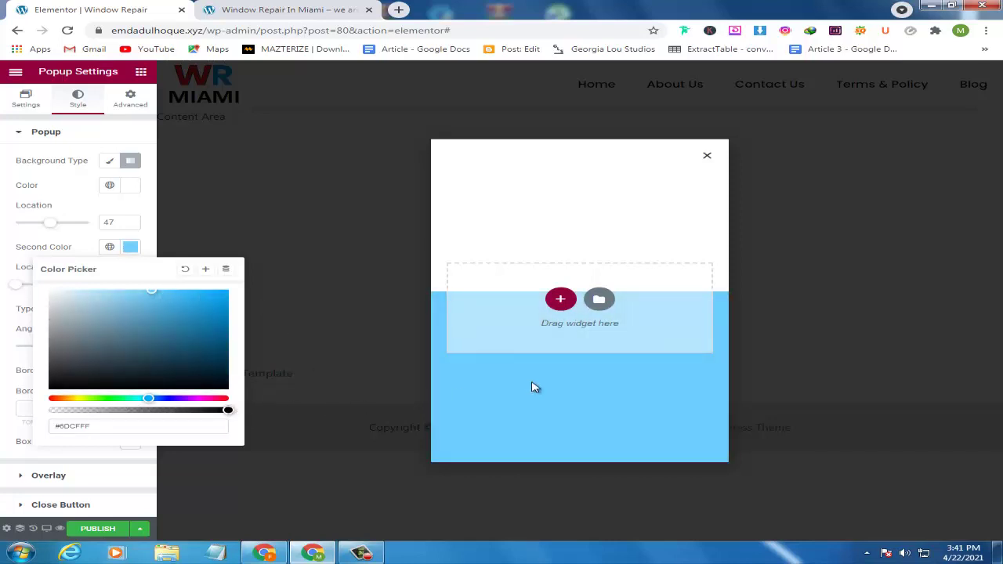
left_click_drag(88, 426, 71, 426)
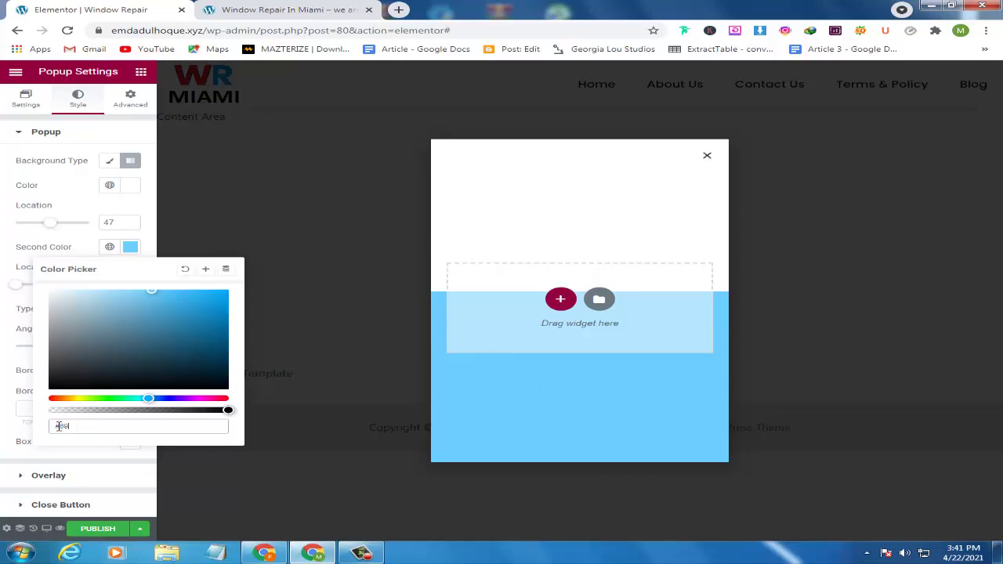
type("CDFF")
left_click(4, 284)
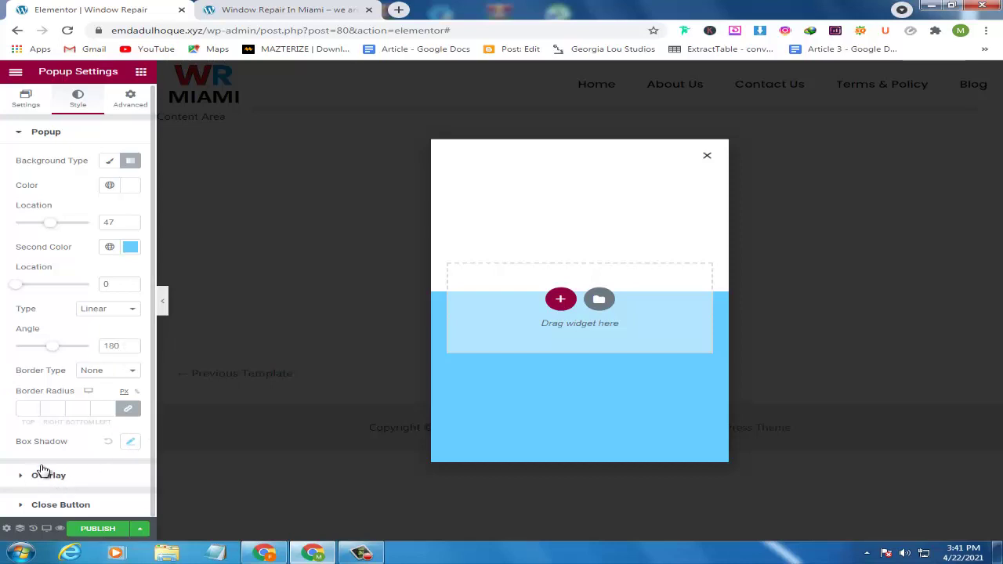
- Lower the opacity of the popup's black overlay color to #0000005C, dismissing the Windows color scheme message
left_click(19, 481)
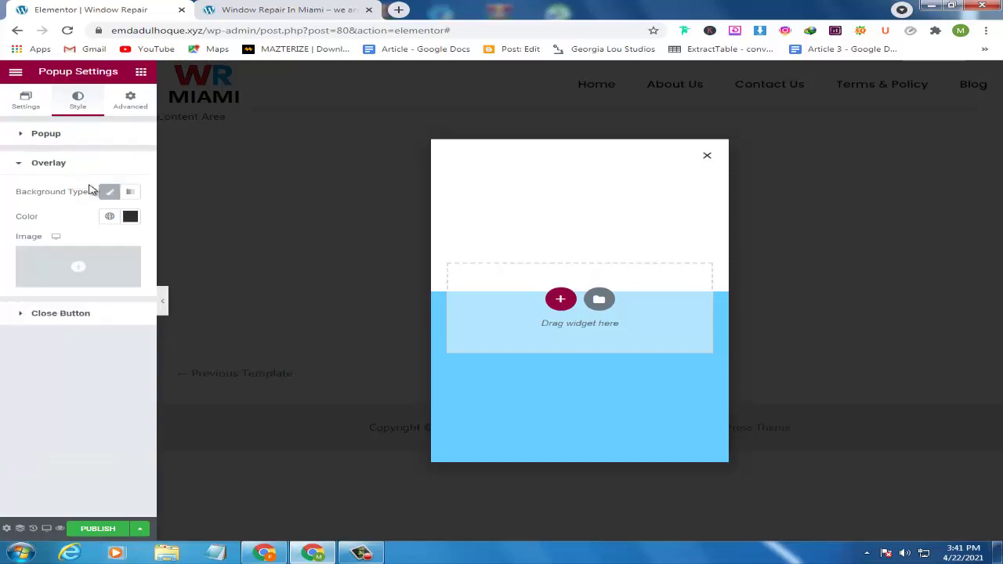
left_click(130, 217)
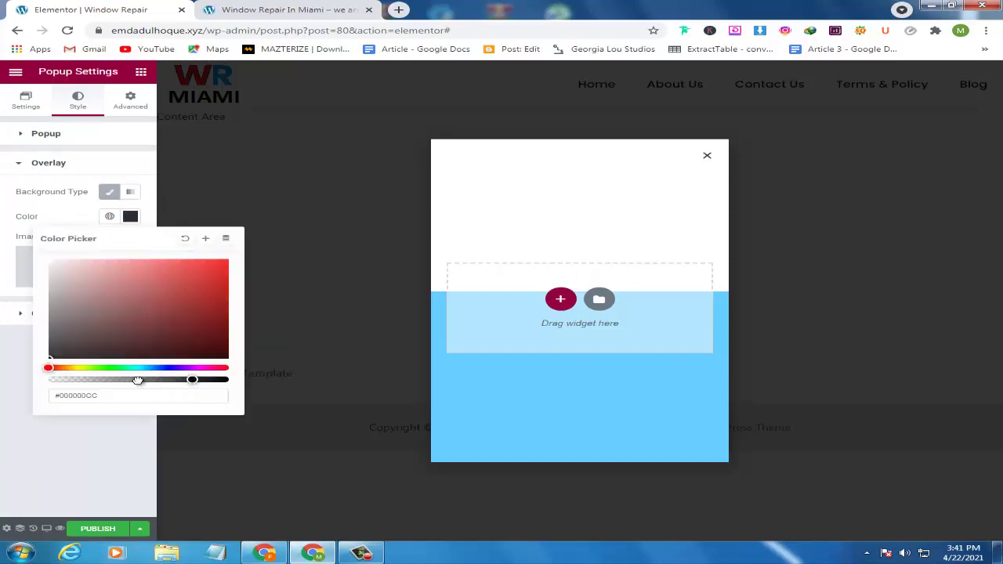
left_click_drag(138, 380, 242, 377)
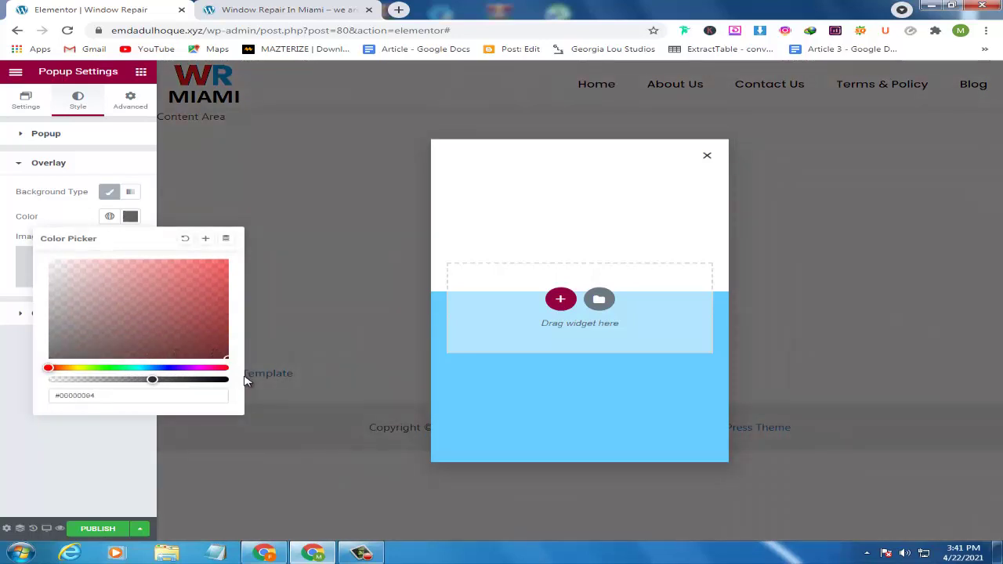
left_click_drag(152, 381, 71, 383)
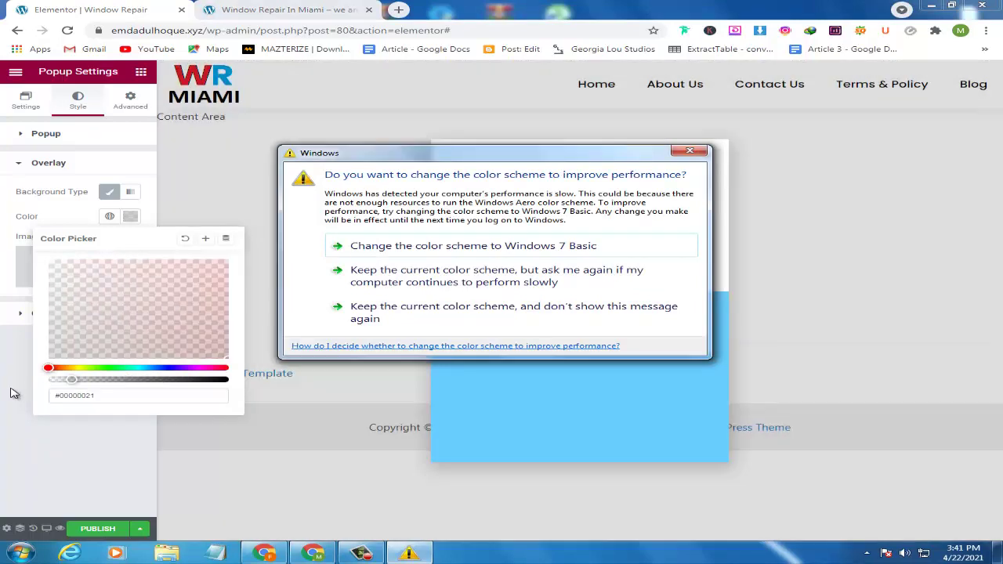
left_click_drag(11, 392, 502, 311)
left_click(699, 154)
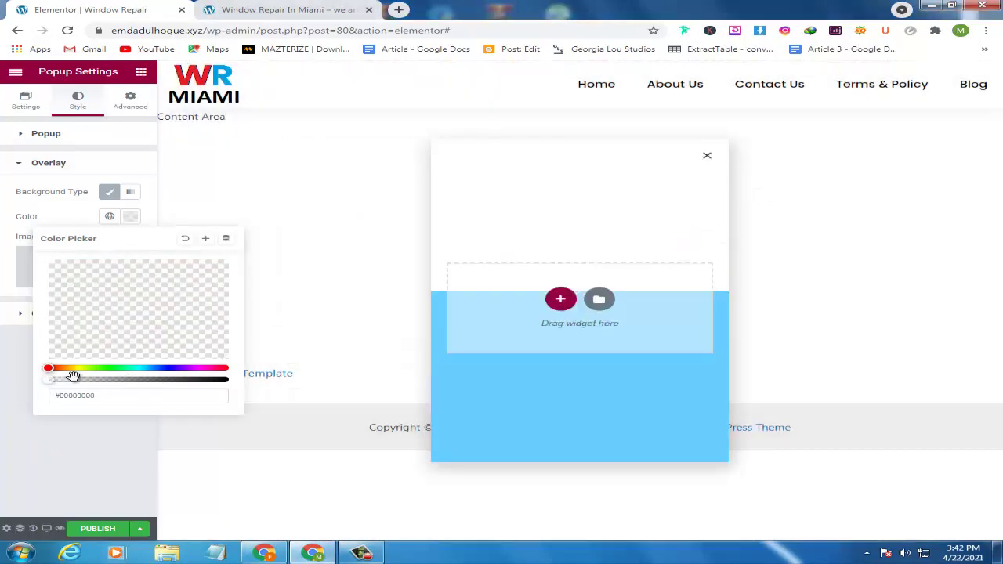
left_click_drag(54, 379, 69, 380)
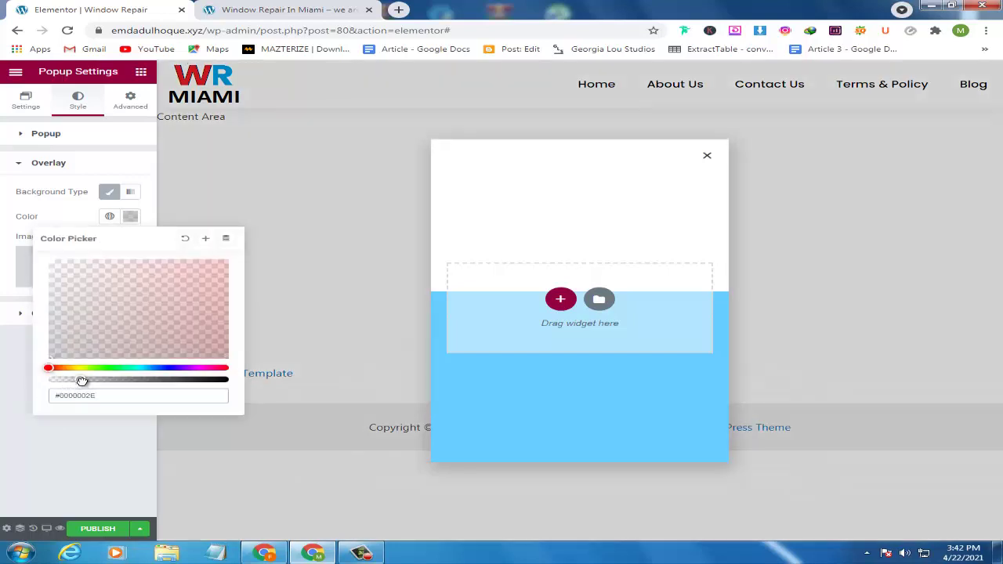
left_click_drag(85, 381, 113, 379)
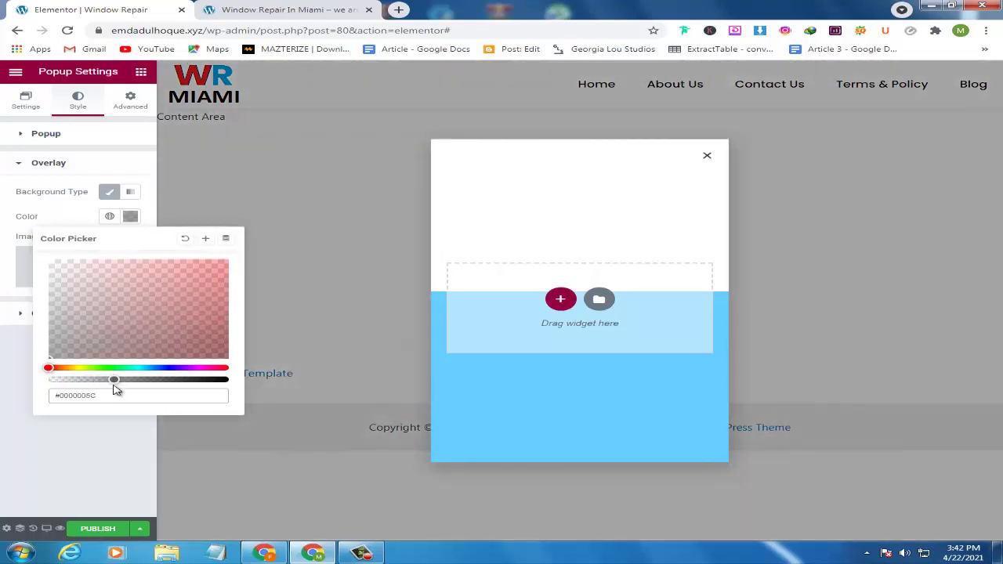
left_click(73, 423)
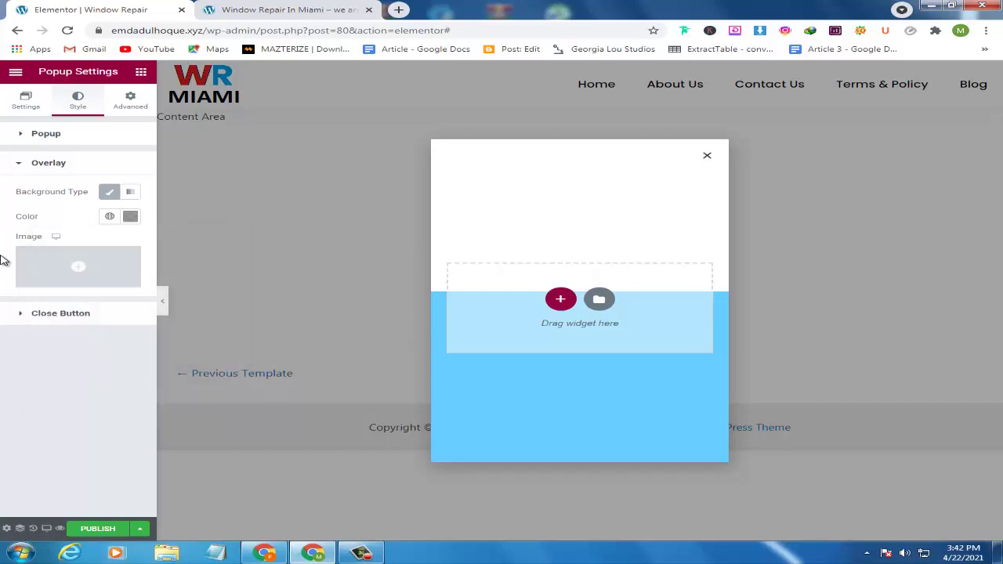
- Set the popup close button's vertical position to 1, horizontal position to 2 and size to 24
left_click(20, 315)
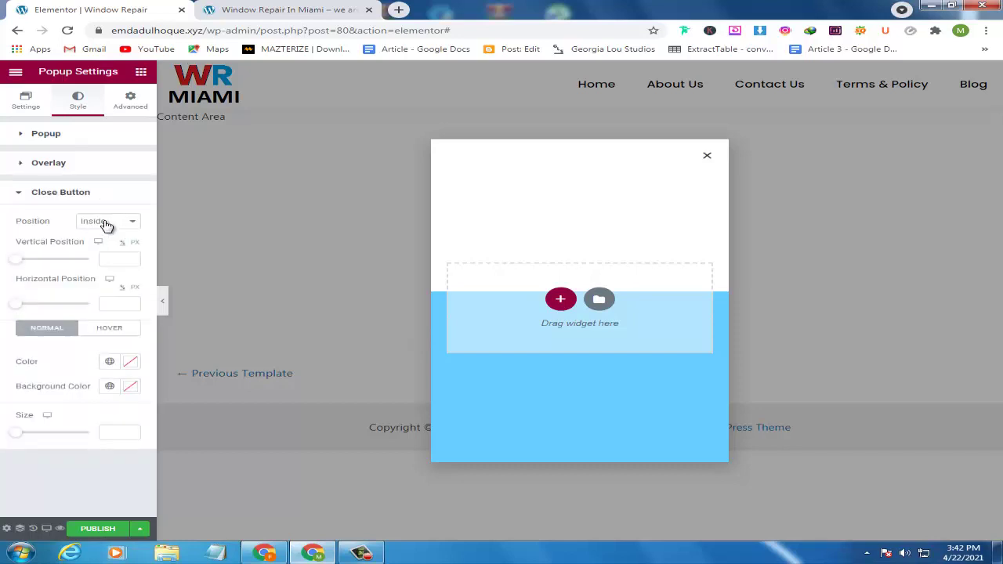
left_click(23, 262)
type("1")
left_click(110, 299)
type("2")
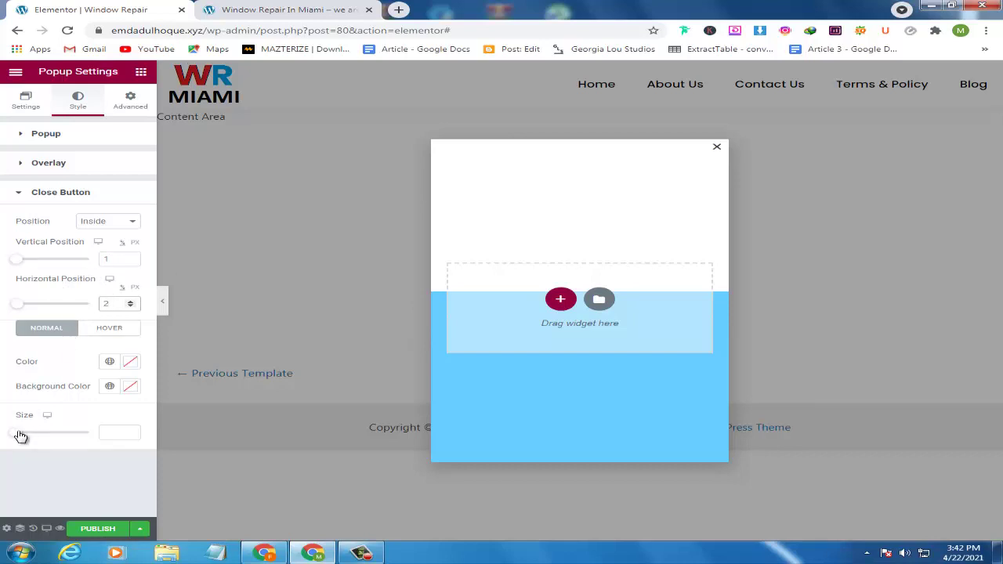
left_click_drag(20, 435, 35, 437)
left_click(129, 430)
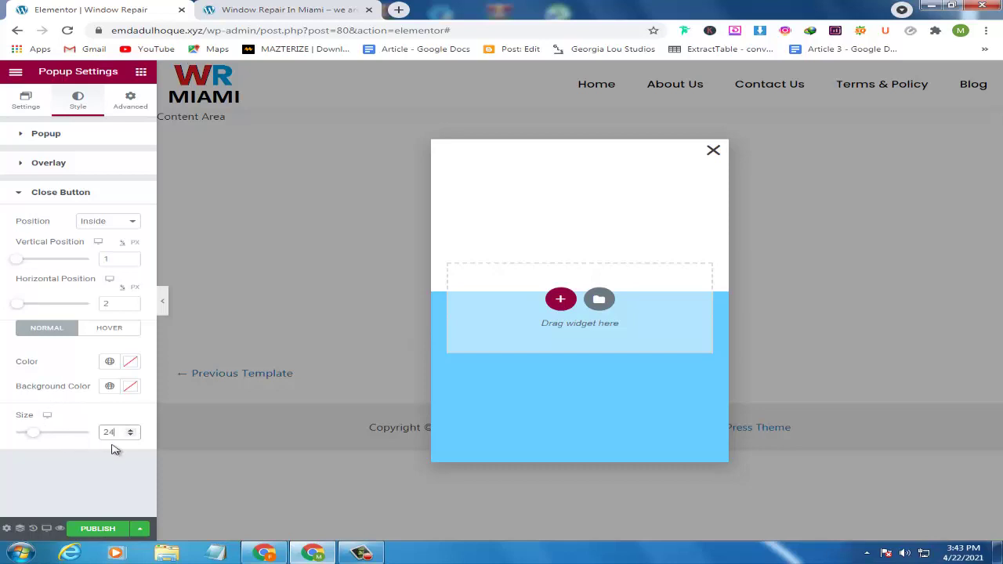
- Set the close button's normal color to black #000000
left_click(131, 364)
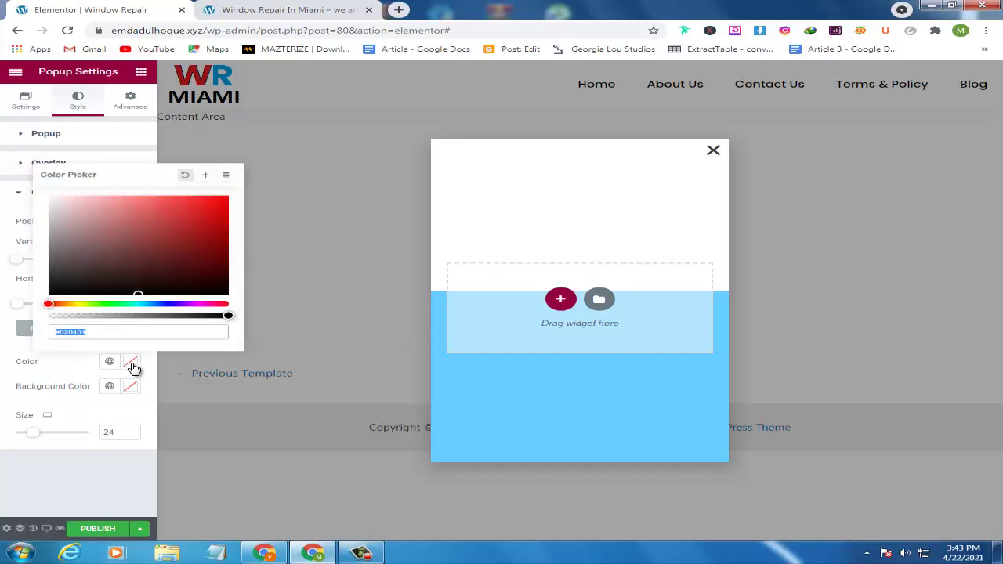
left_click_drag(225, 294, 243, 313)
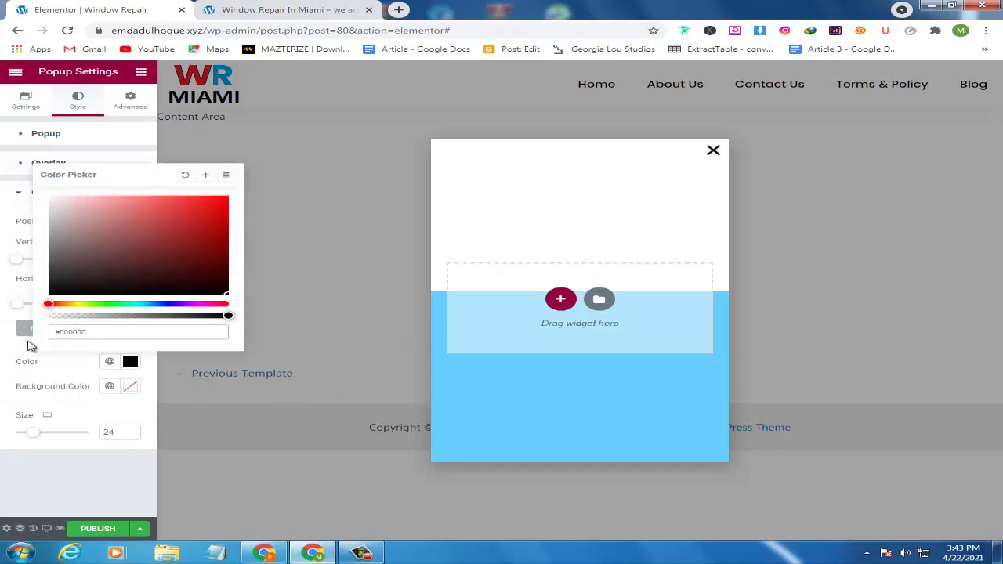
left_click(29, 346)
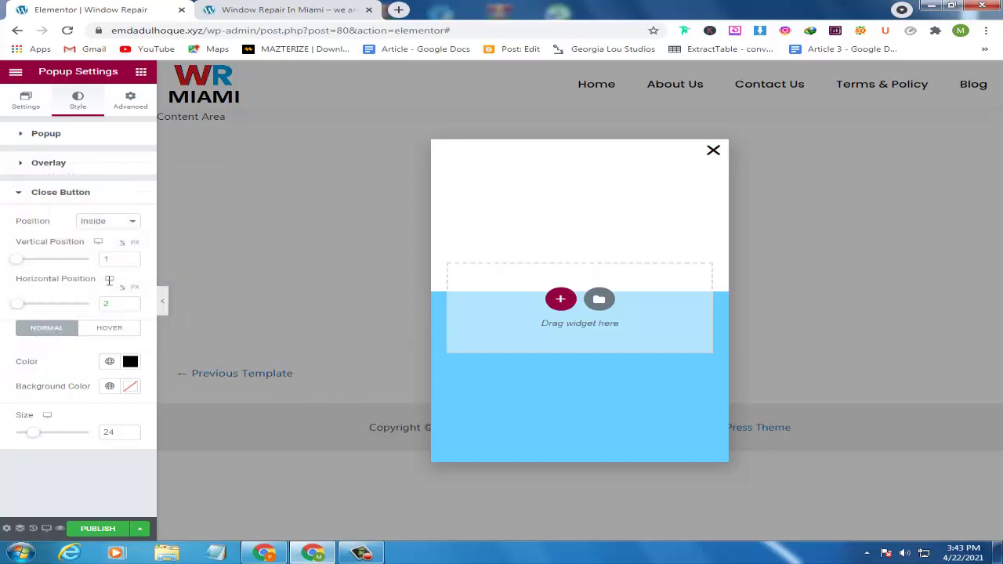
- Set the close button's hover color to orange #FFAA00
left_click(112, 331)
left_click(131, 355)
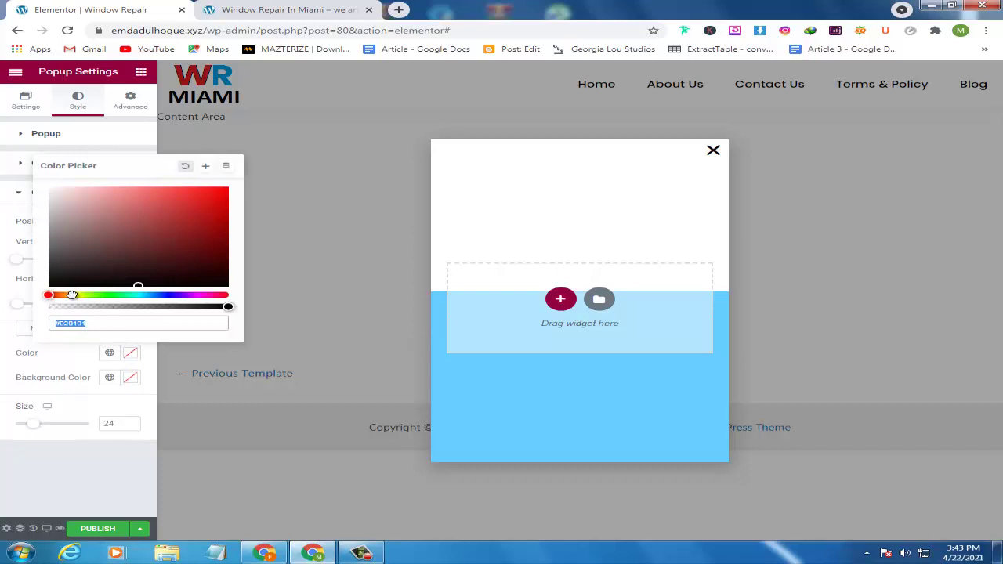
left_click(72, 295)
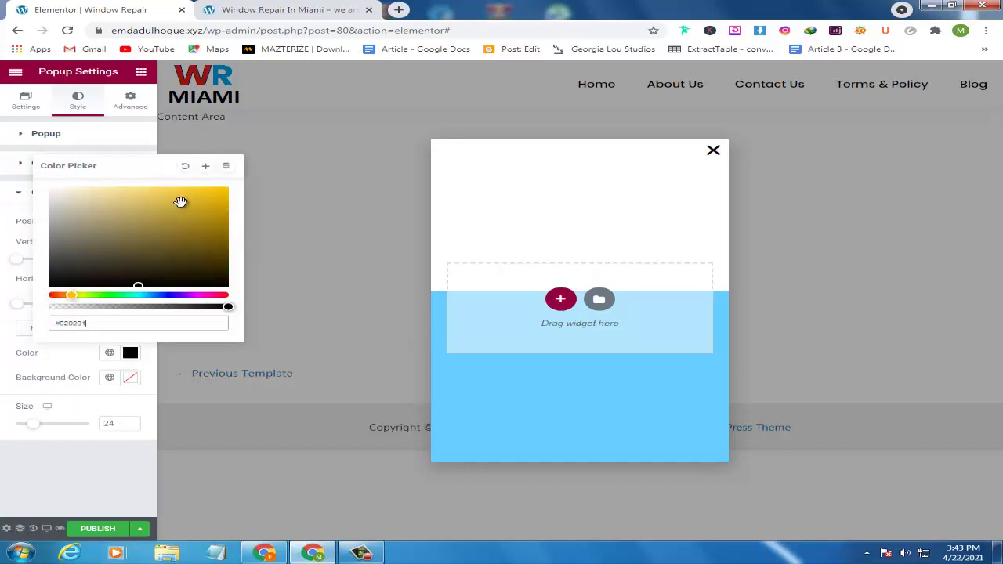
left_click(227, 189)
left_click(73, 294)
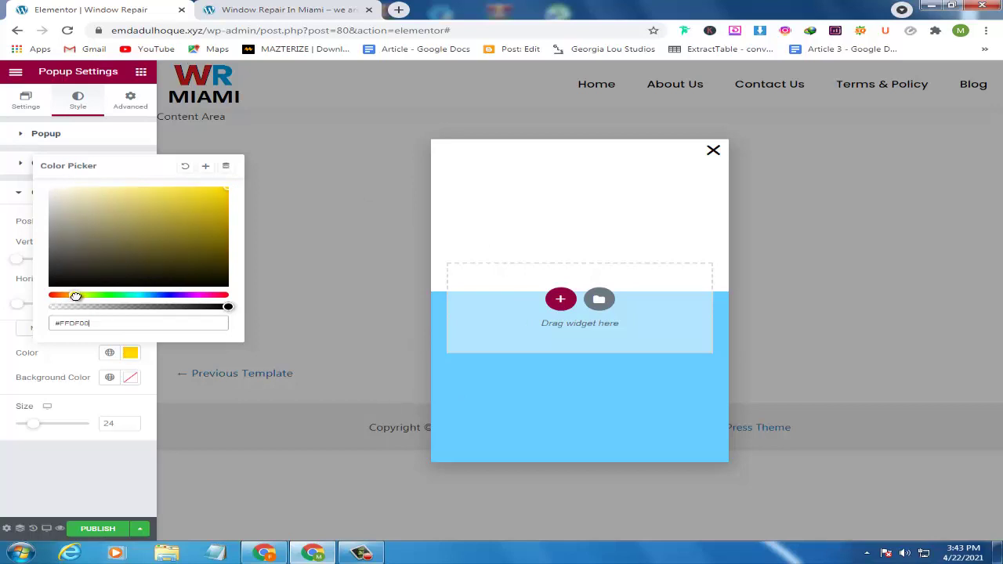
left_click_drag(75, 296, 68, 295)
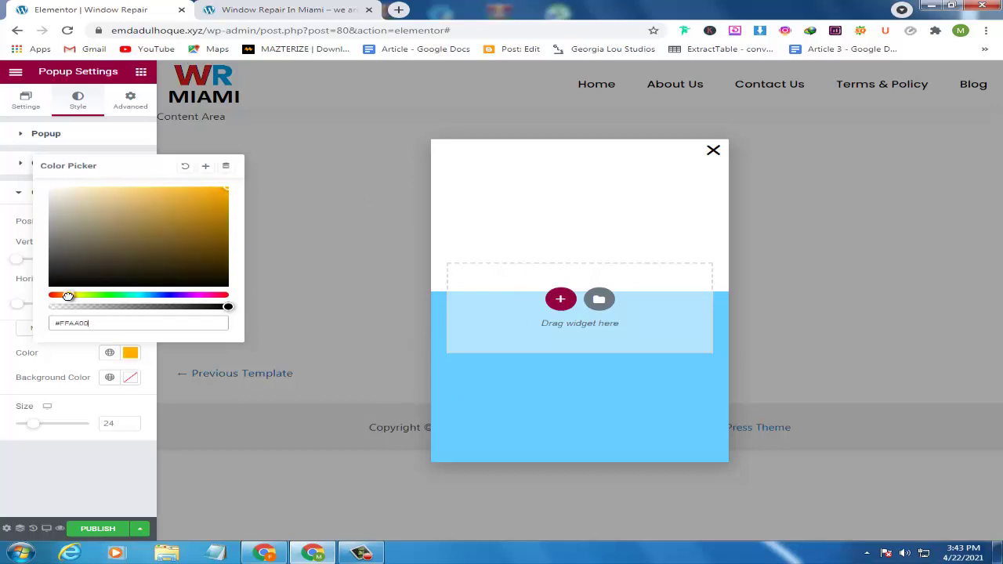
left_click(688, 152)
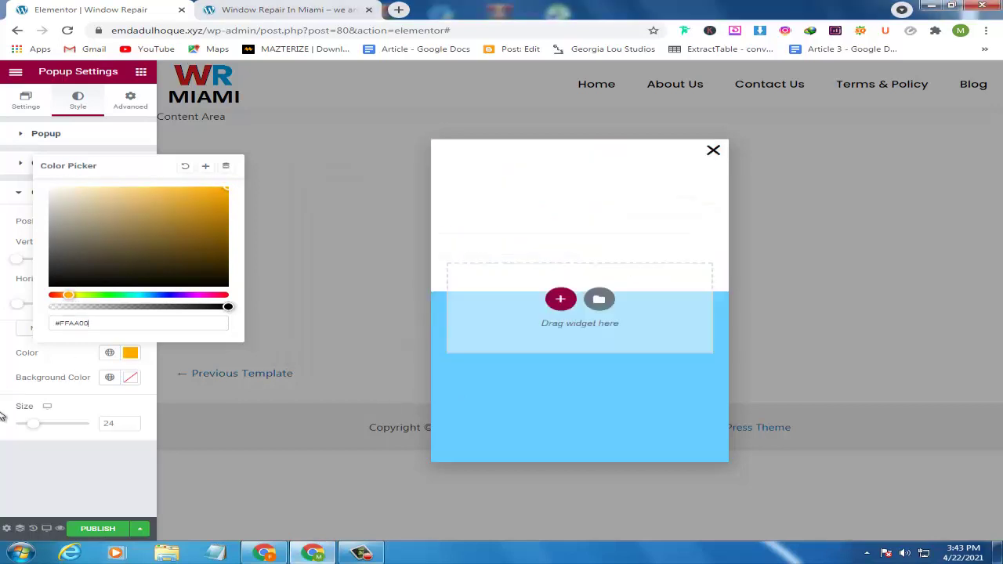
left_click(674, 201)
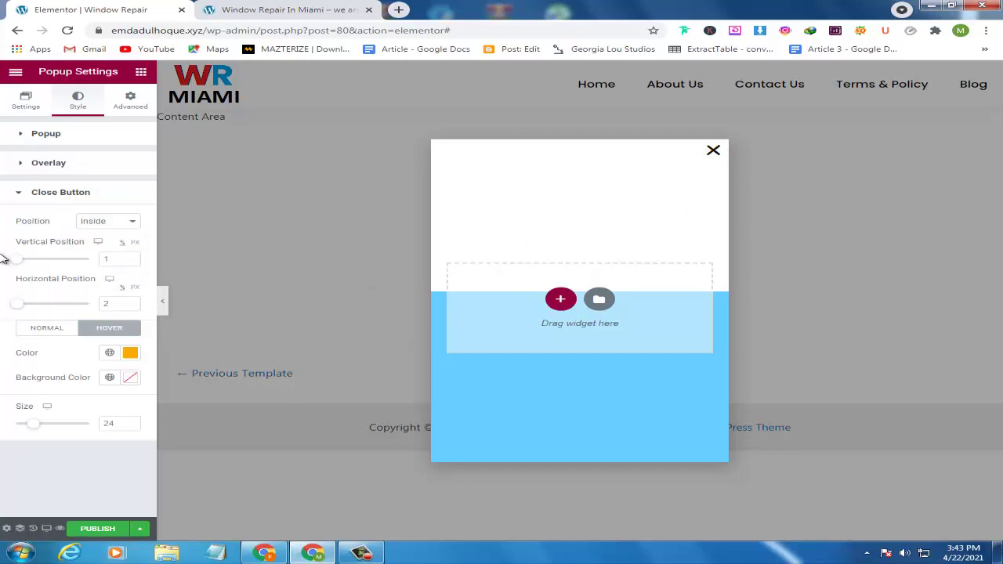
- Lighten the popup's overlay by setting its color to the more transparent black #00000038
left_click(17, 165)
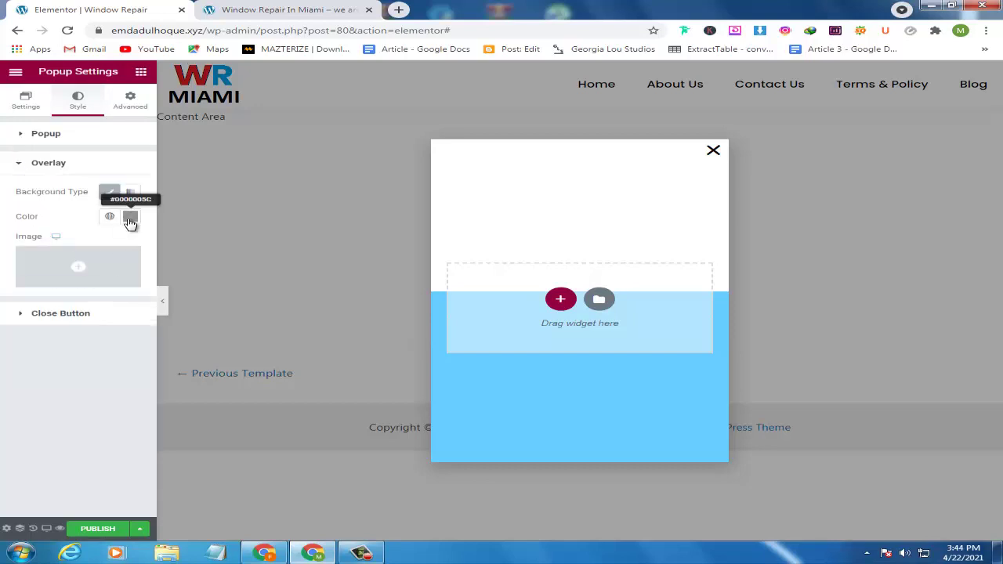
left_click(130, 219)
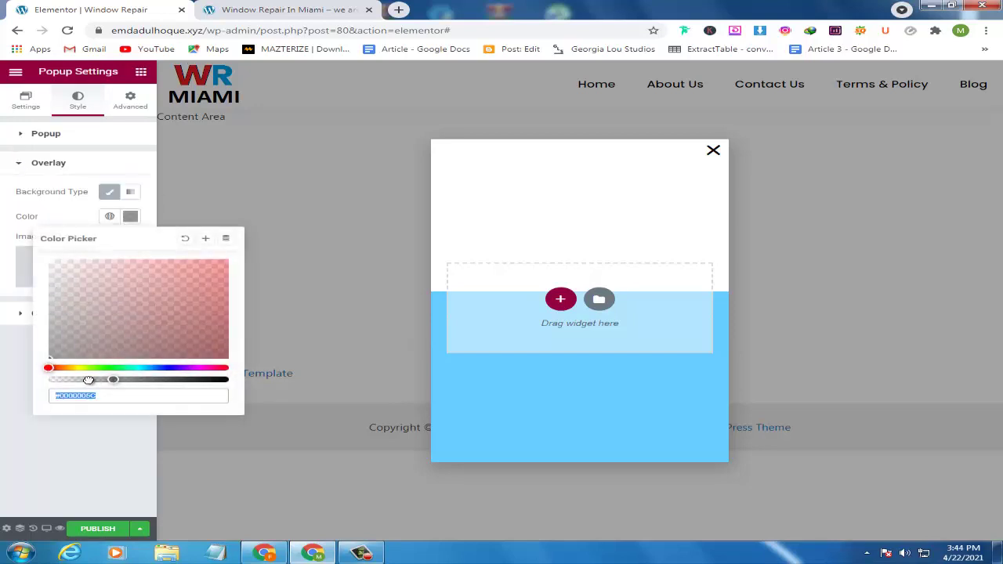
left_click_drag(89, 380, 83, 379)
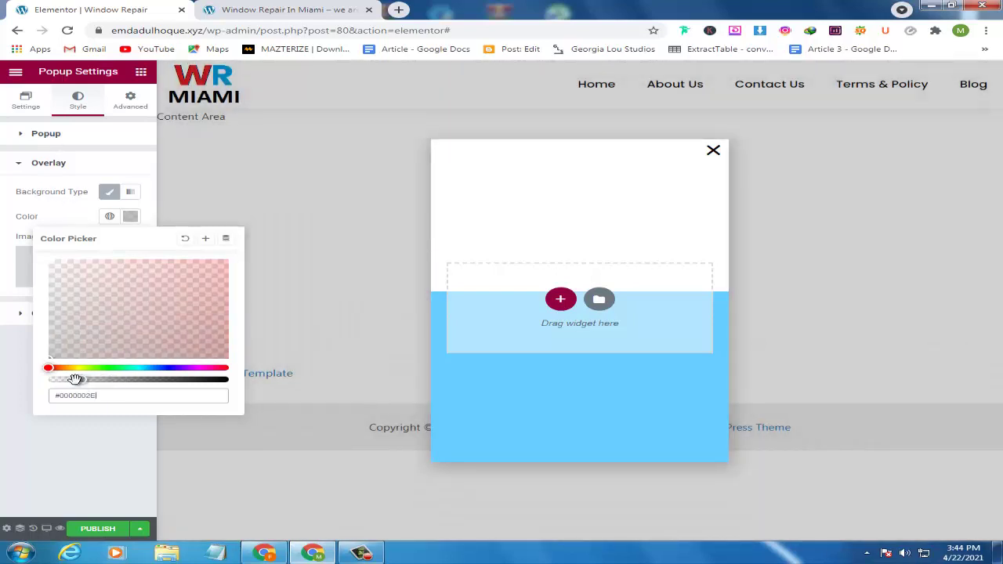
left_click_drag(86, 381, 88, 380)
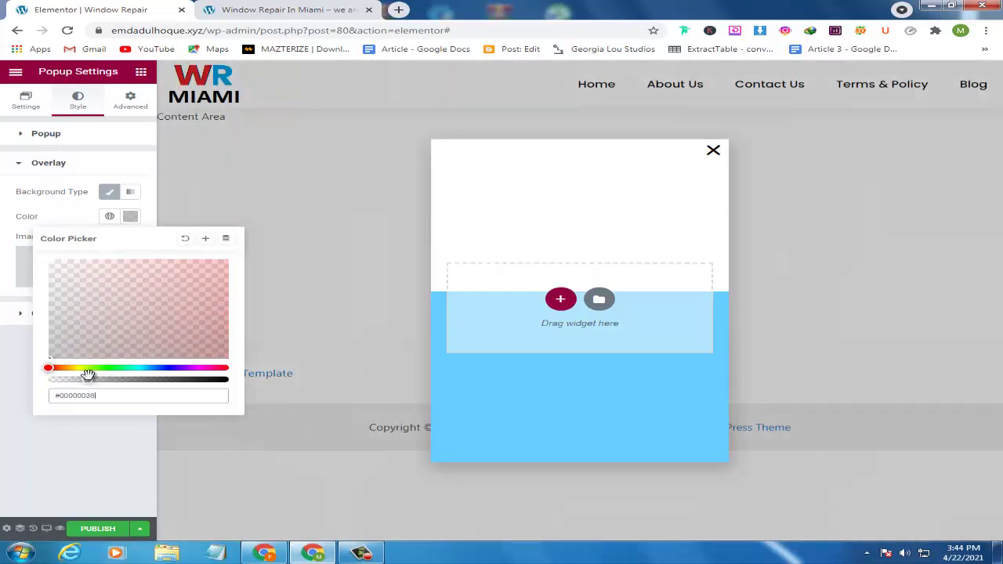
- Reset the popup's box shadow to remove its custom shadow settings
left_click(44, 145)
left_click(428, 260)
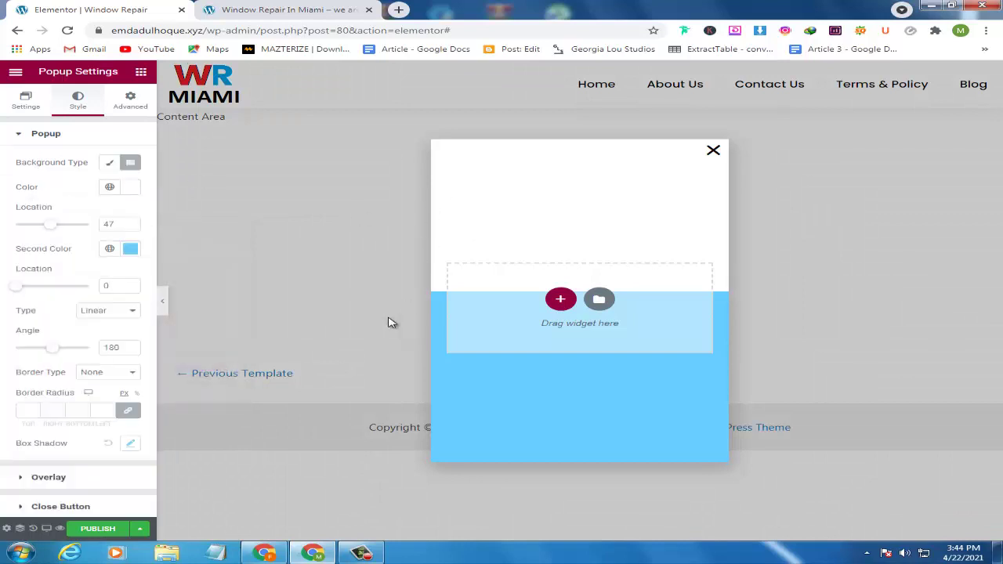
left_click(132, 445)
scroll(125, 447, "down", 2)
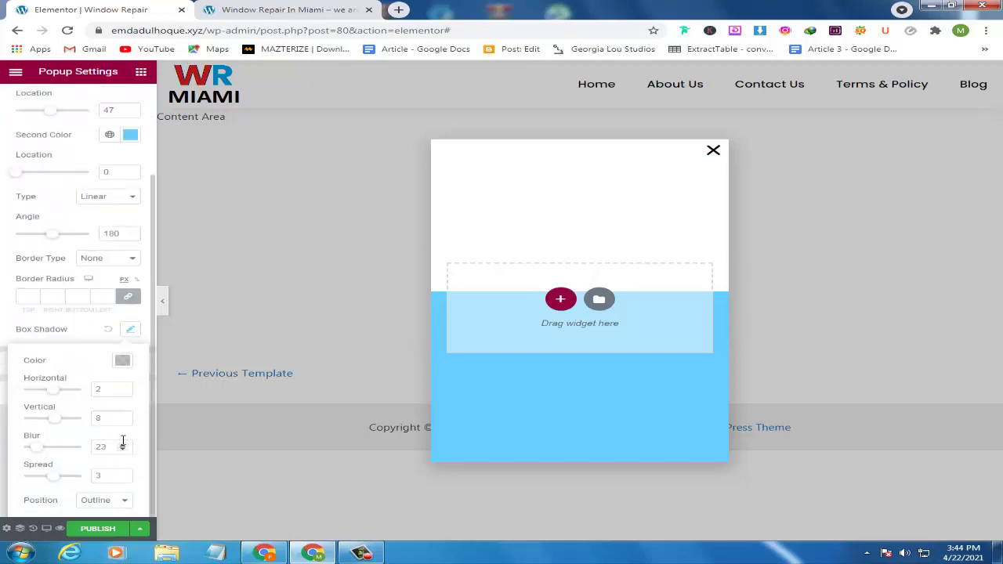
left_click(108, 330)
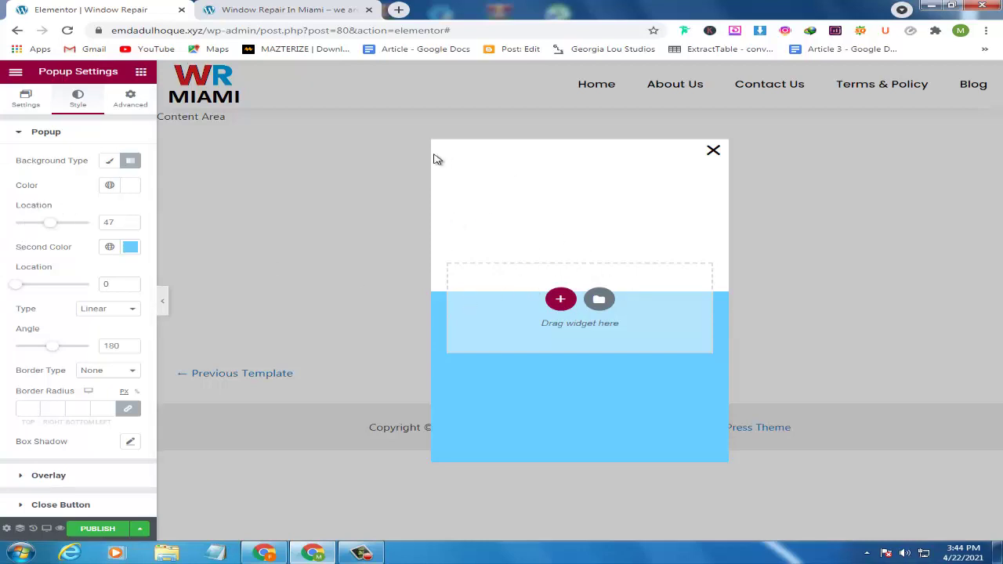
- Add a single-column section to the popup with its columns gap set to No Gap and its height set to Default
left_click(561, 300)
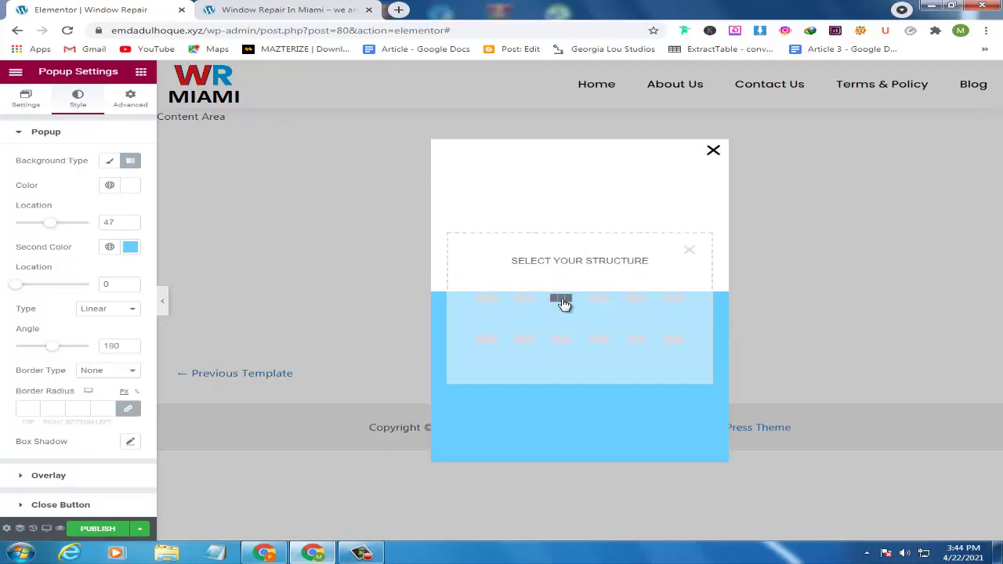
left_click(488, 301)
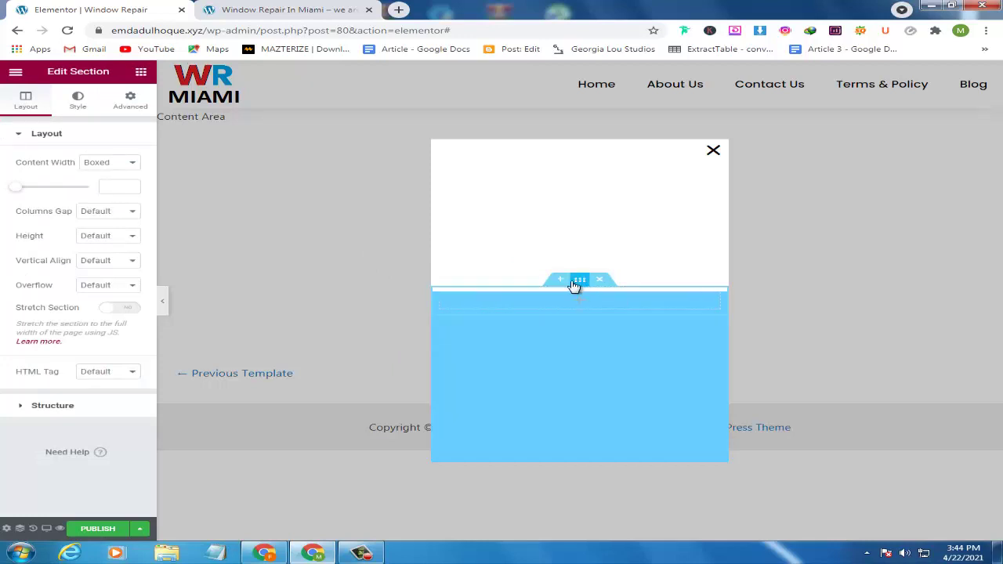
left_click(90, 216)
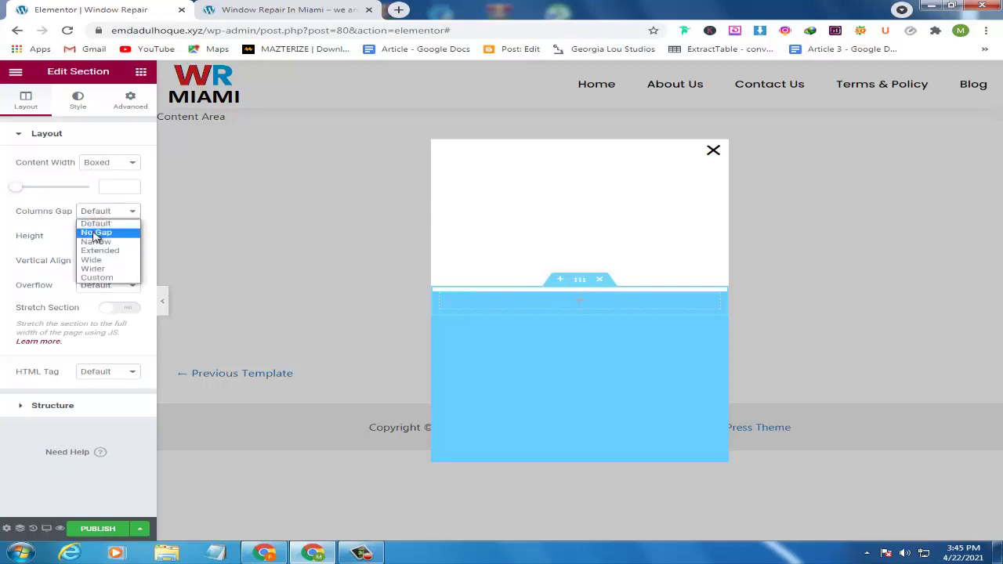
left_click(95, 234)
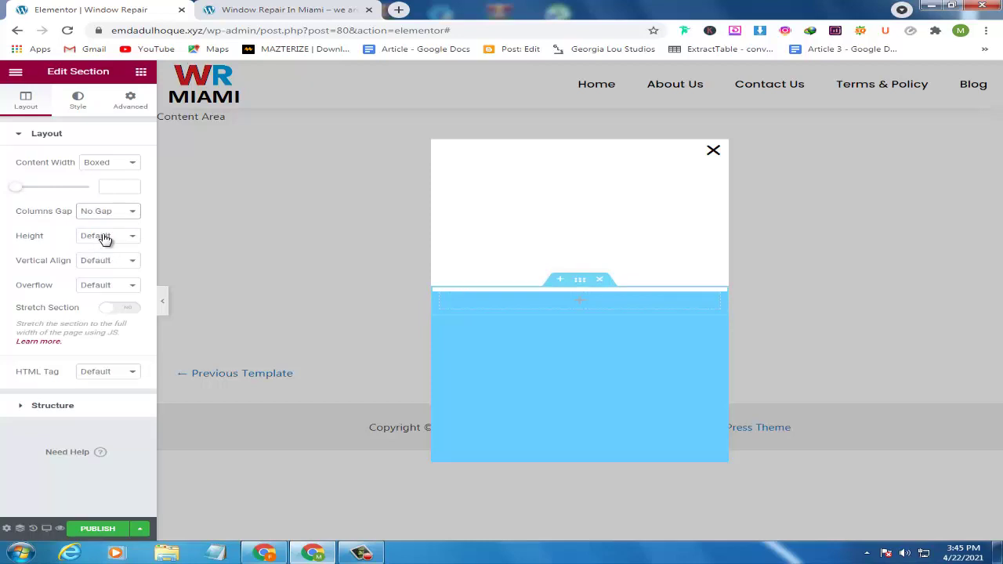
left_click(110, 237)
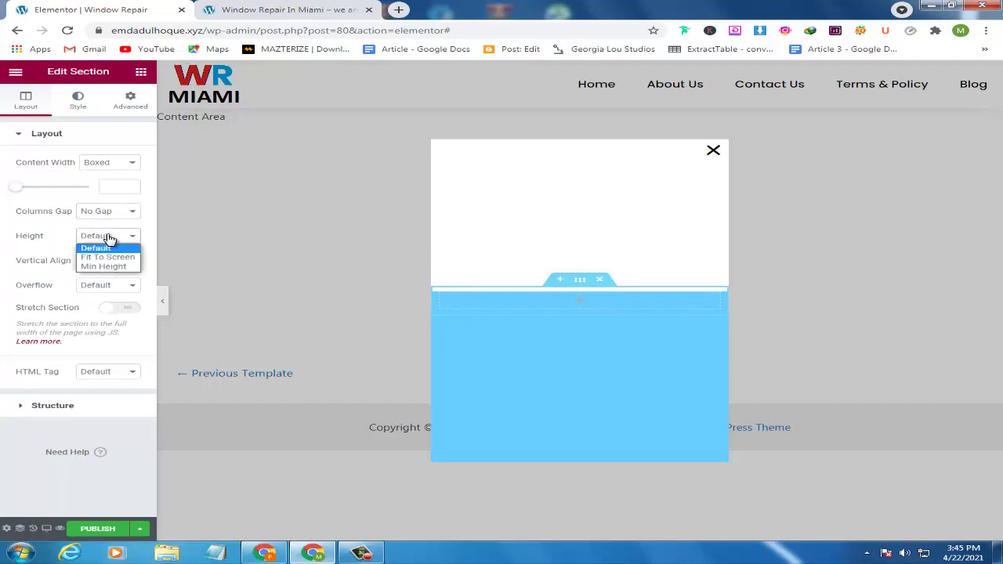
left_click(109, 250)
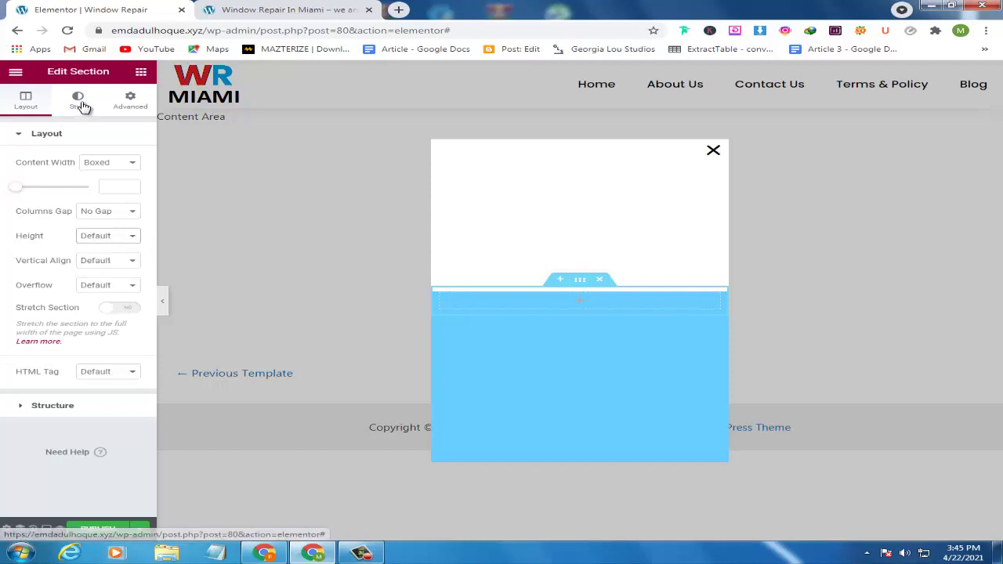
- Close the Windows performance prompt without choosing a color scheme option
left_click(560, 157)
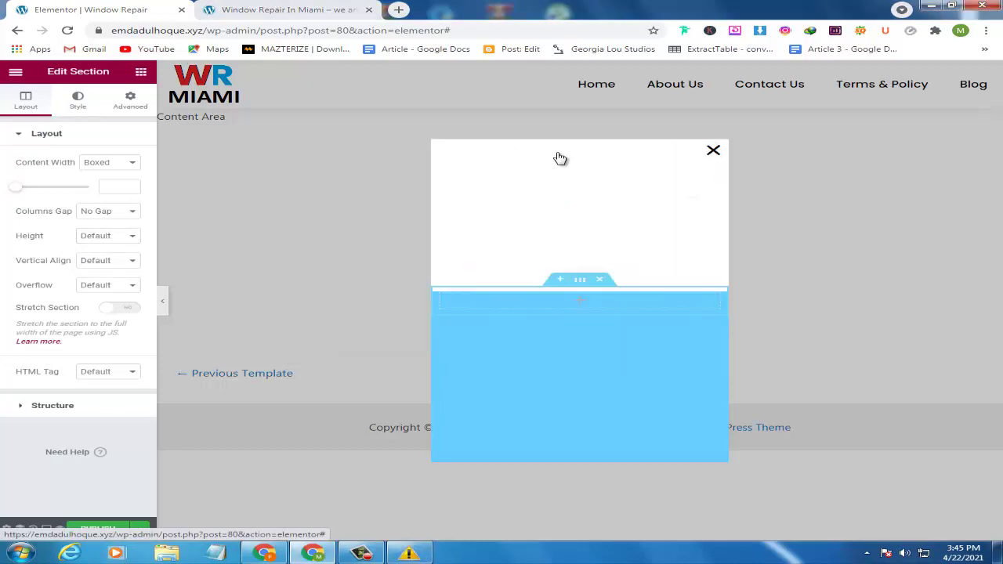
left_click(408, 553)
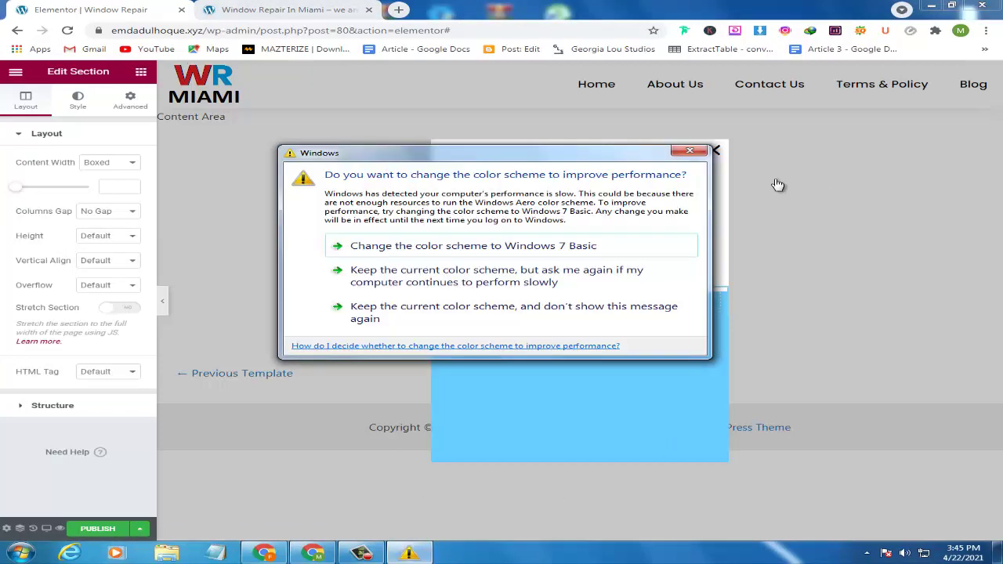
left_click(687, 153)
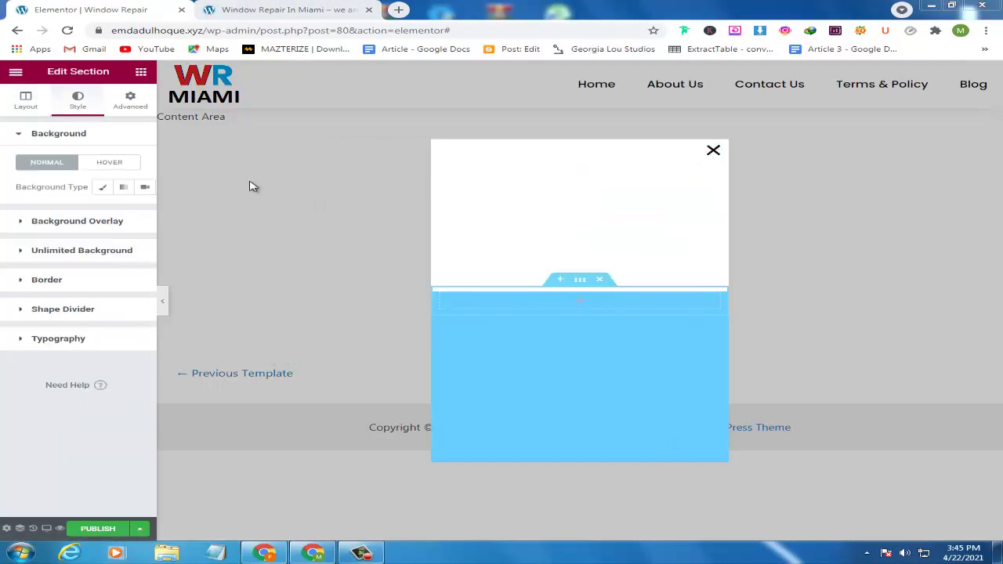
- Give the section a classic white background overlay with its opacity set to 0.20
double_click(23, 222)
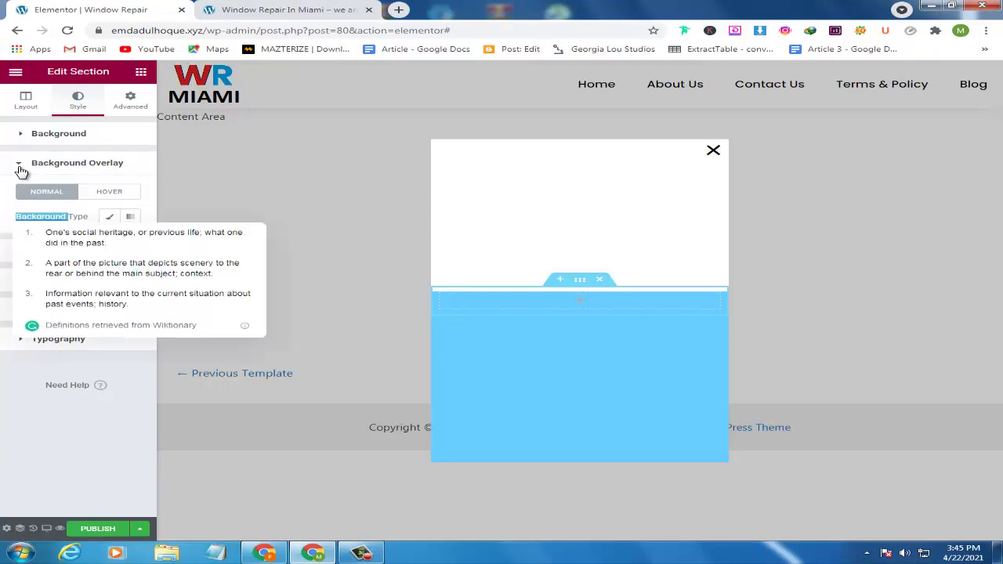
left_click(8, 168)
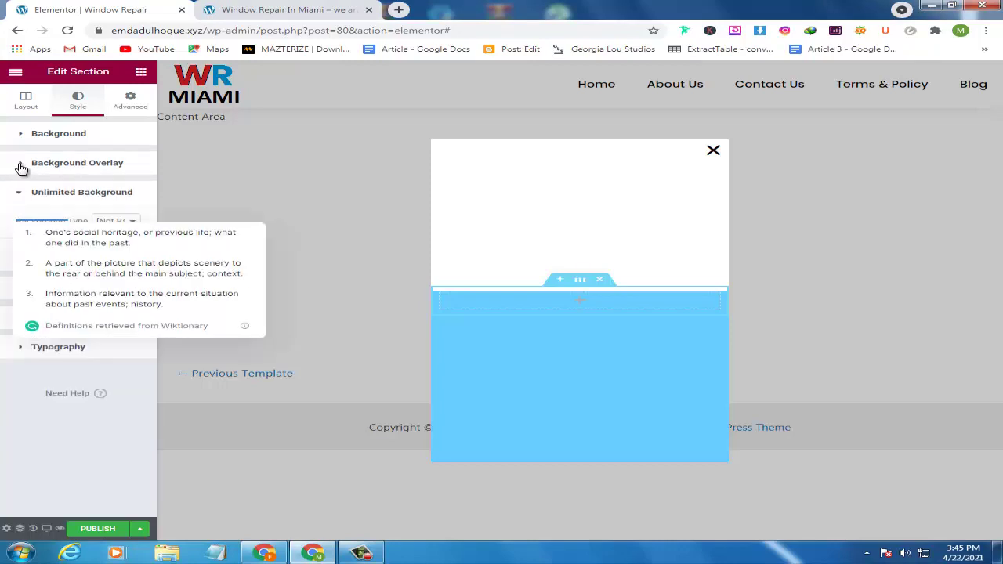
left_click(22, 166)
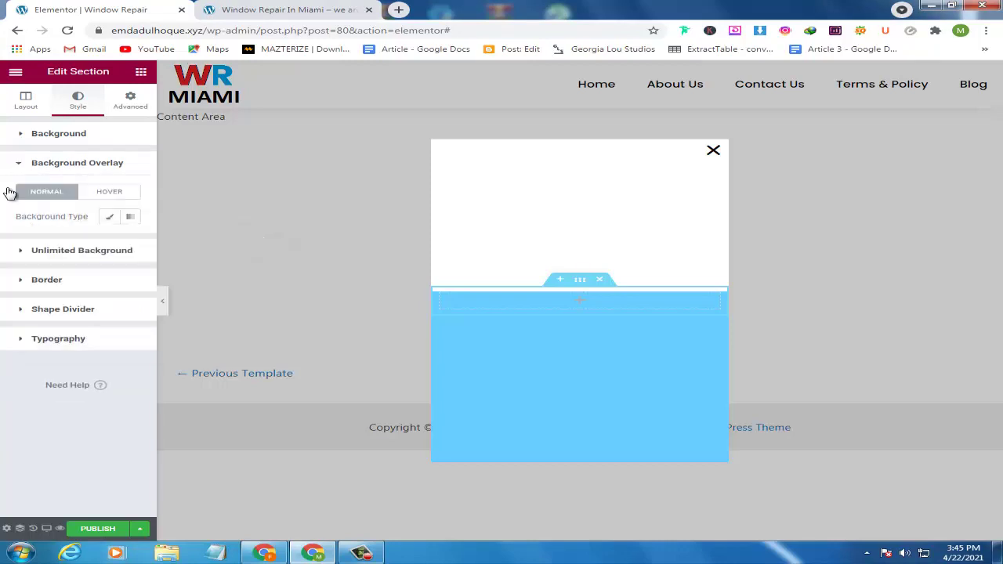
left_click(110, 218)
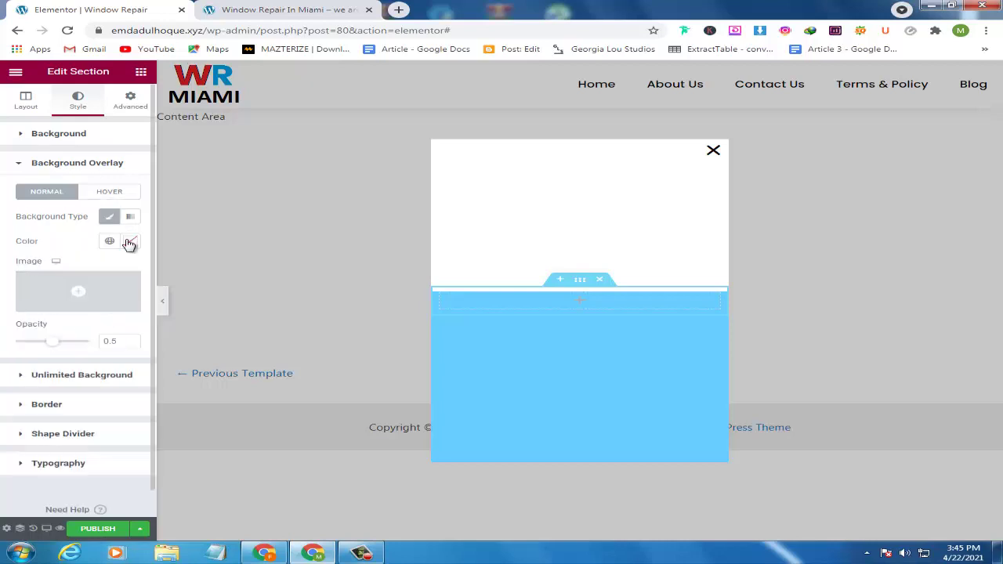
left_click(129, 242)
left_click_drag(66, 291, 44, 280)
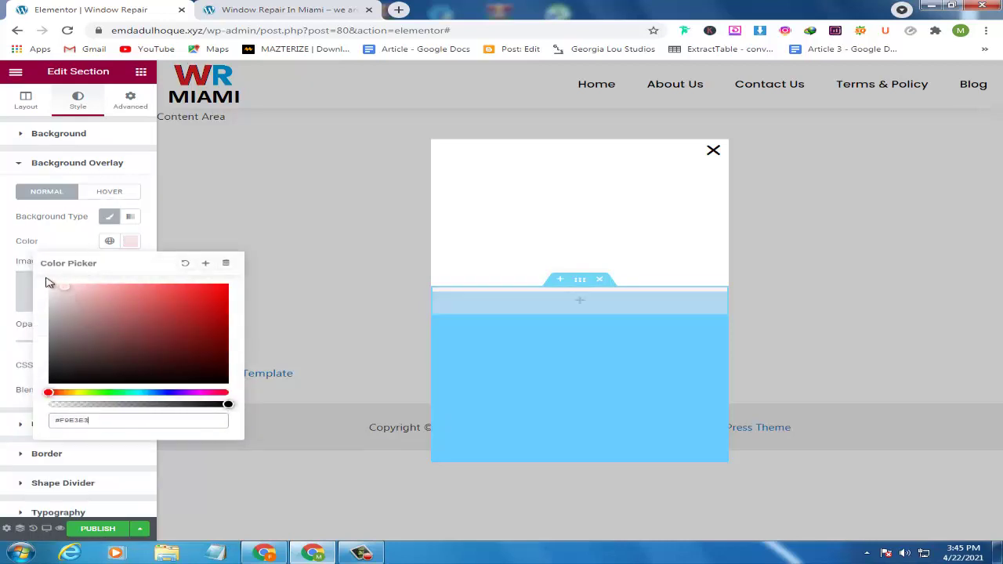
left_click(4, 248)
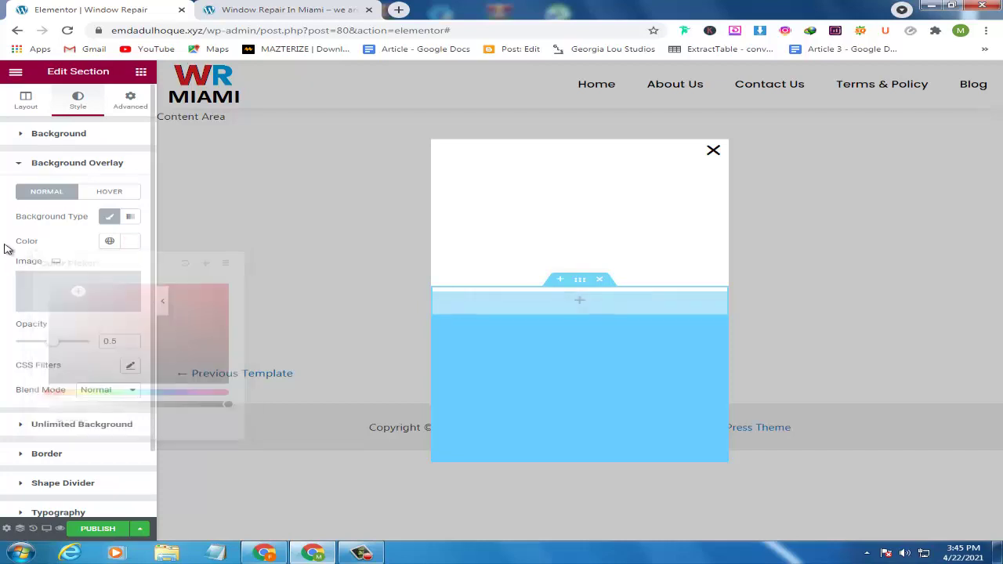
left_click_drag(67, 341, 29, 342)
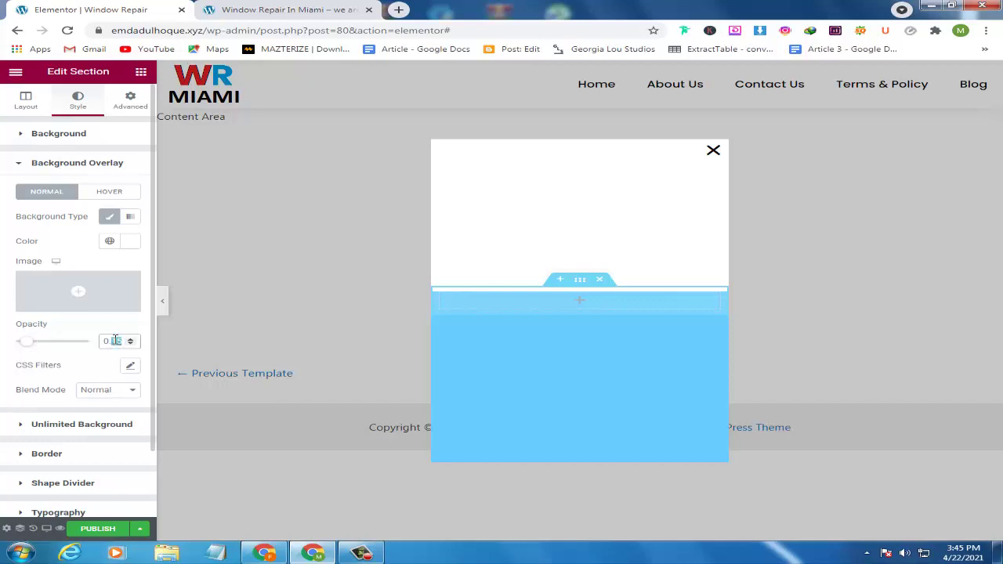
type("20")
- Find the Form widget by searching for "form" and place it in the popup's empty section
left_click(141, 72)
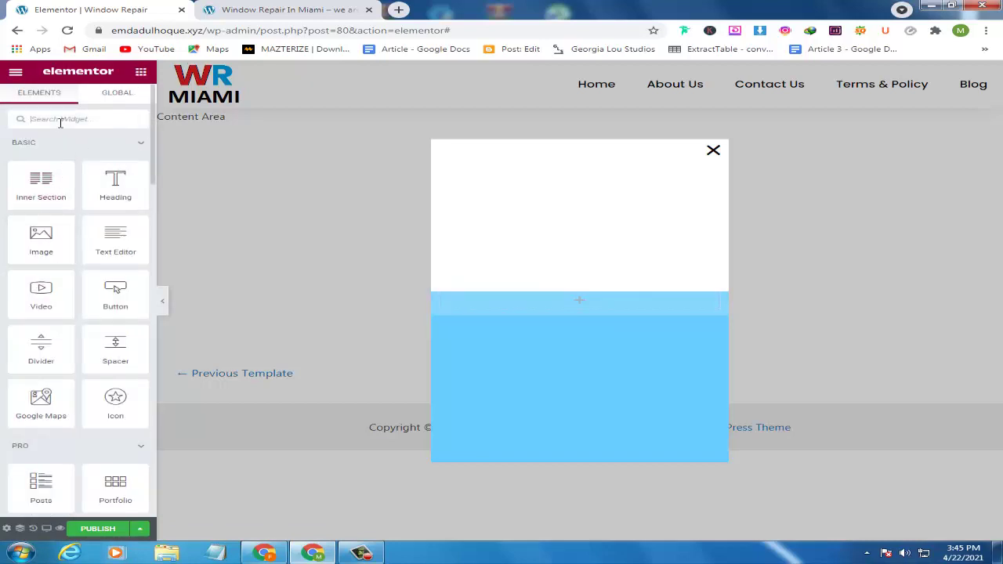
type("f")
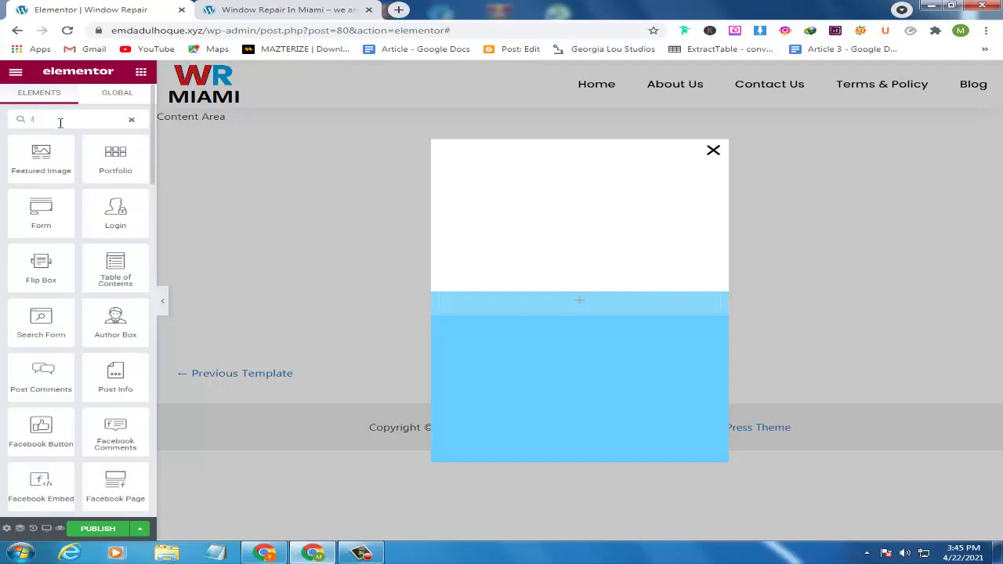
type("orm")
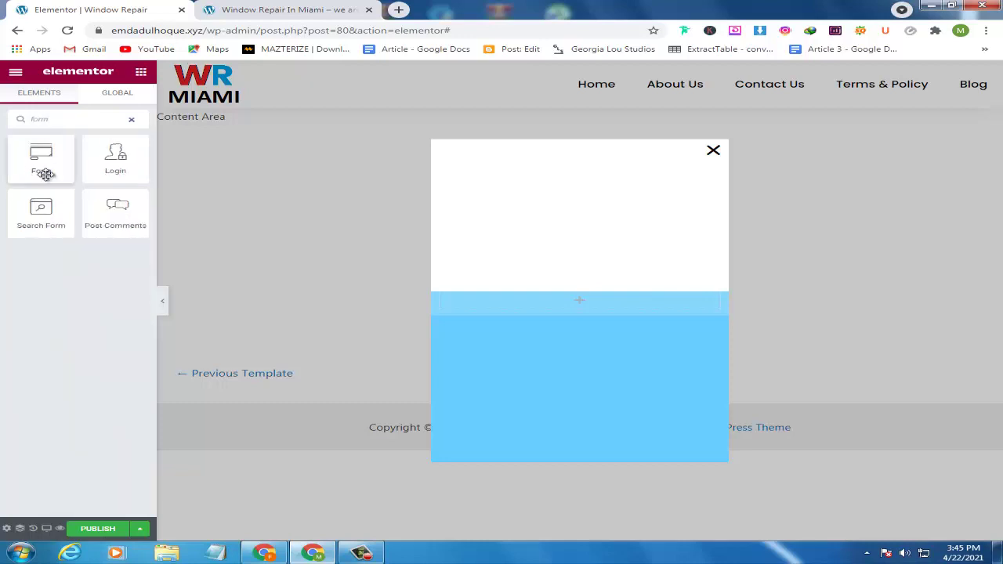
left_click_drag(33, 155, 589, 307)
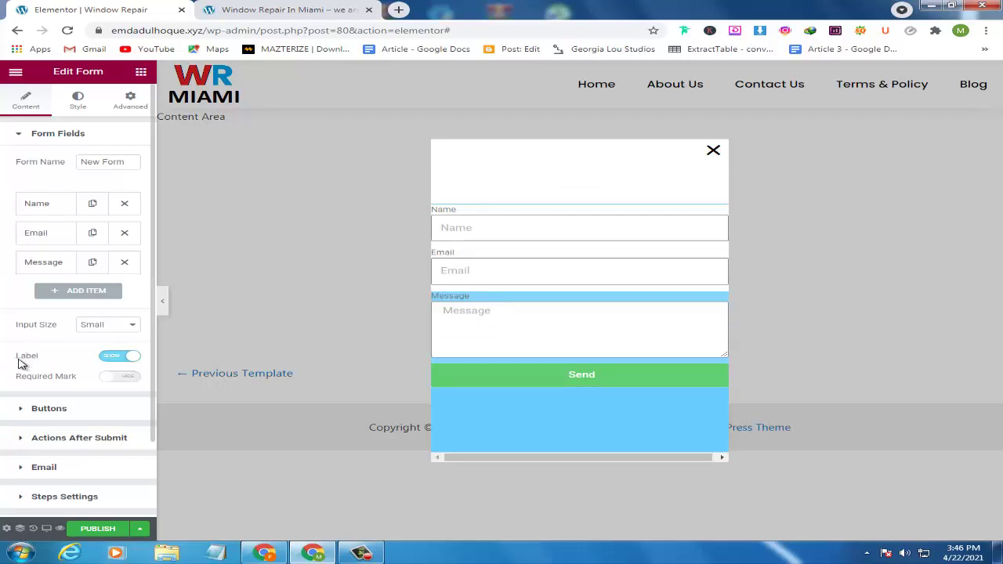
- Hide the form's field labels and set its input size to Medium
left_click(115, 359)
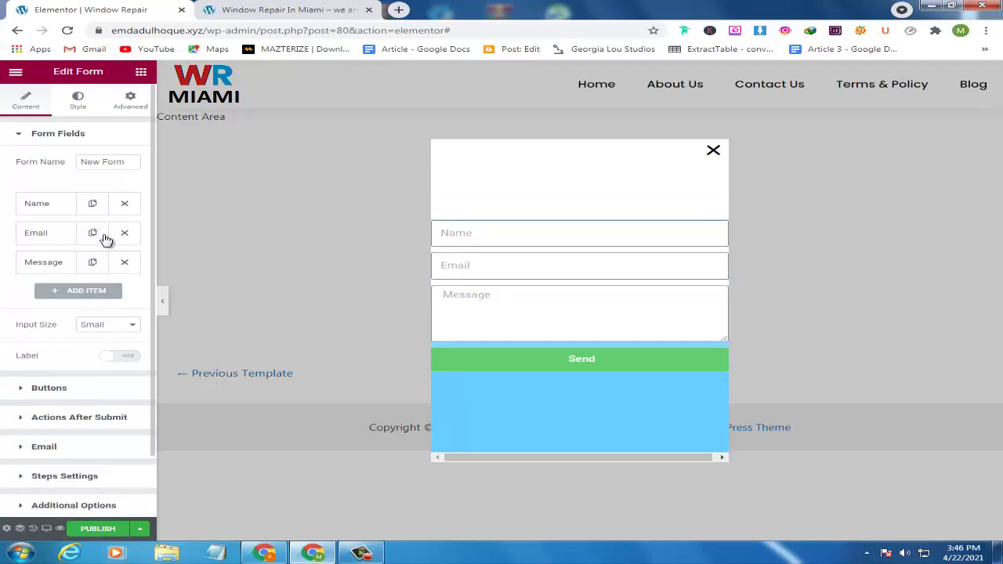
left_click(132, 327)
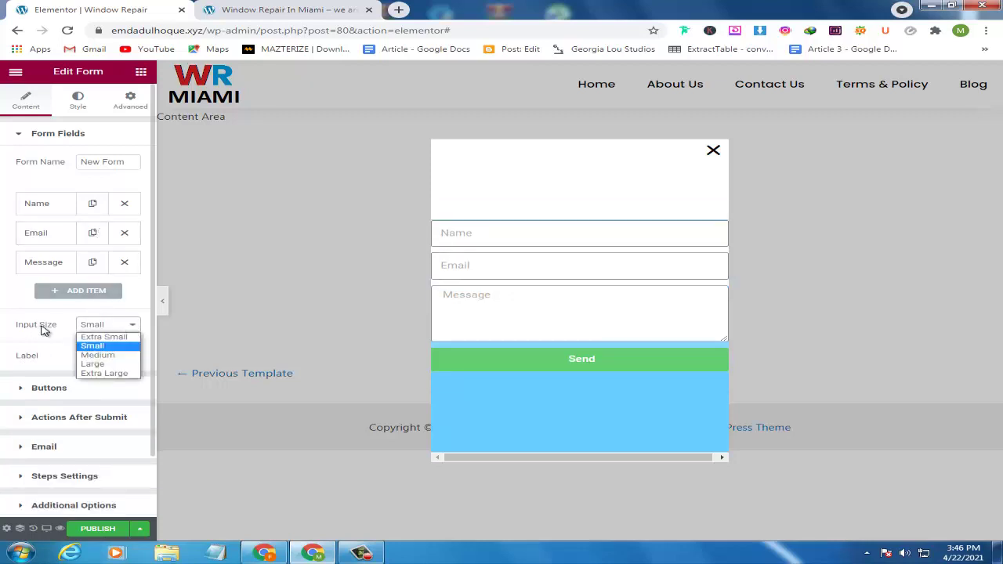
left_click(98, 355)
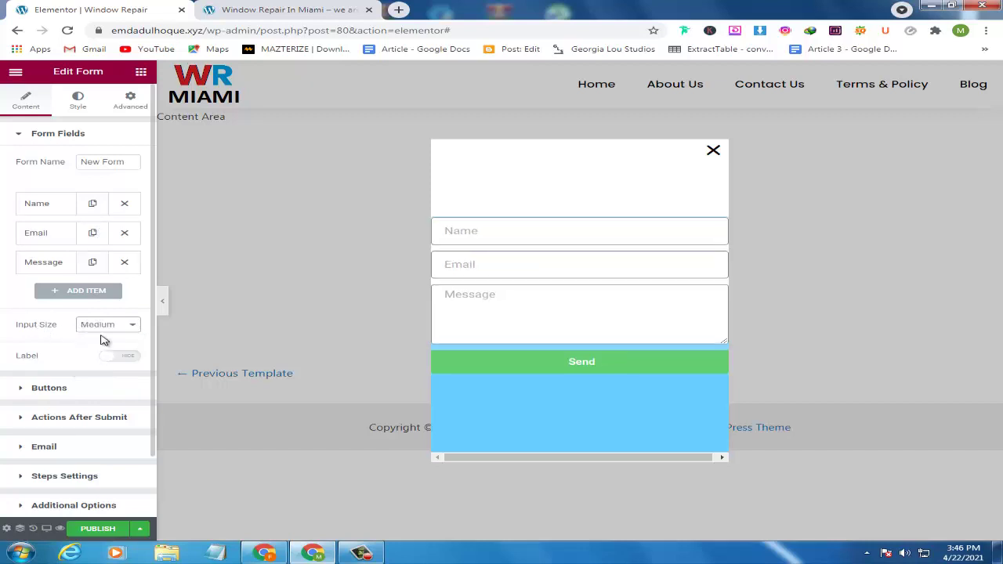
left_click(105, 329)
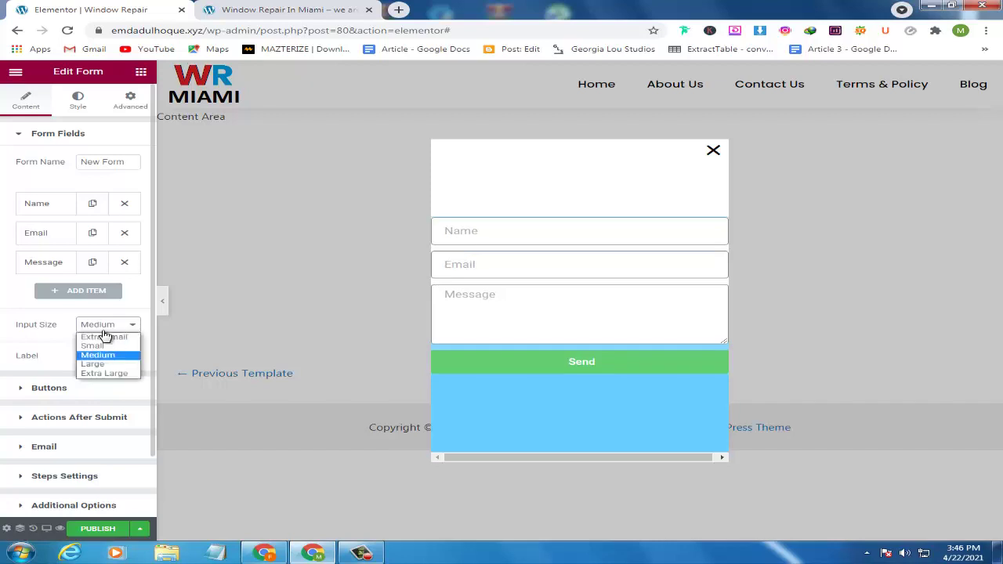
left_click(78, 350)
- Rename the form as Button Form and remove its Message field
left_click_drag(129, 162, 52, 167)
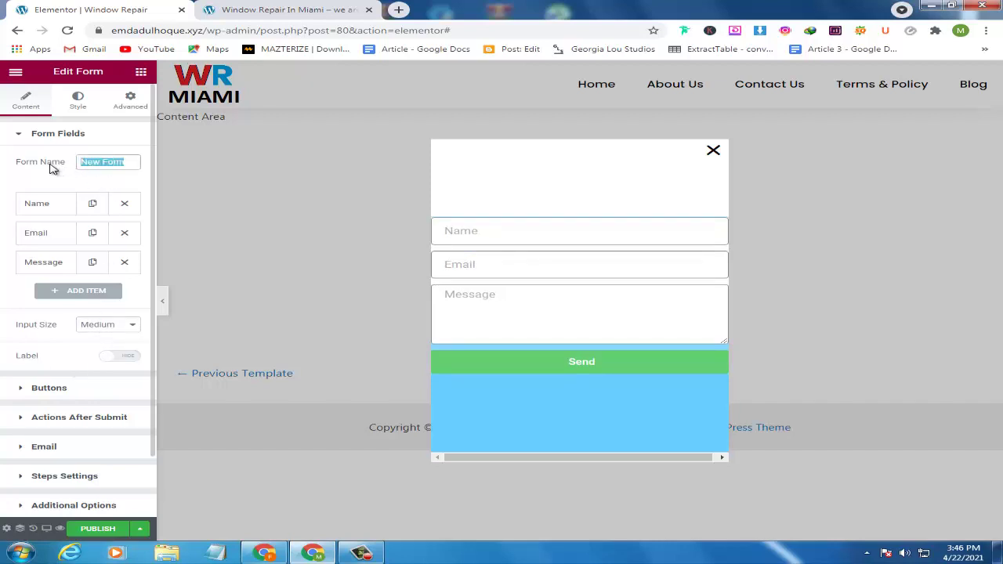
type("Button")
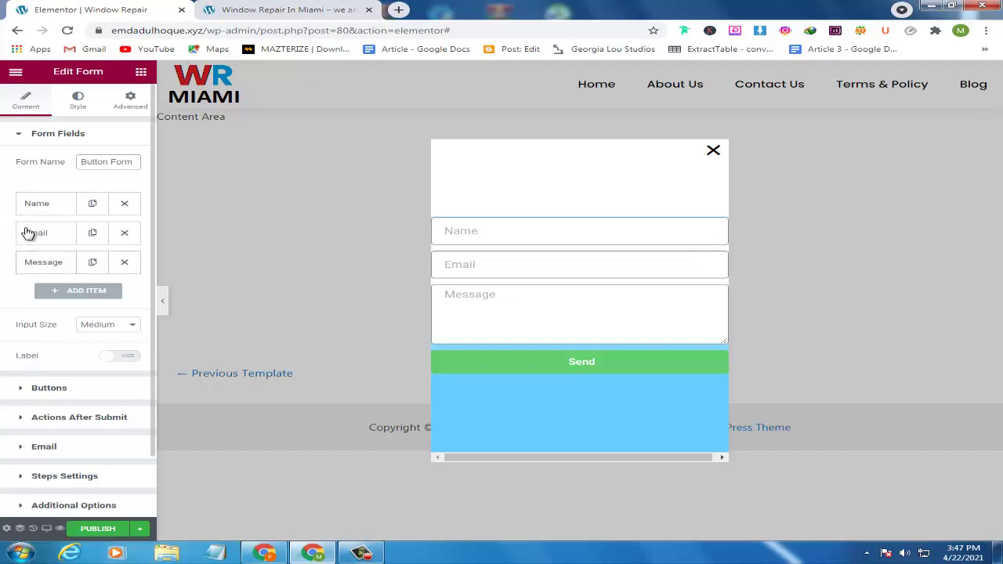
left_click(124, 263)
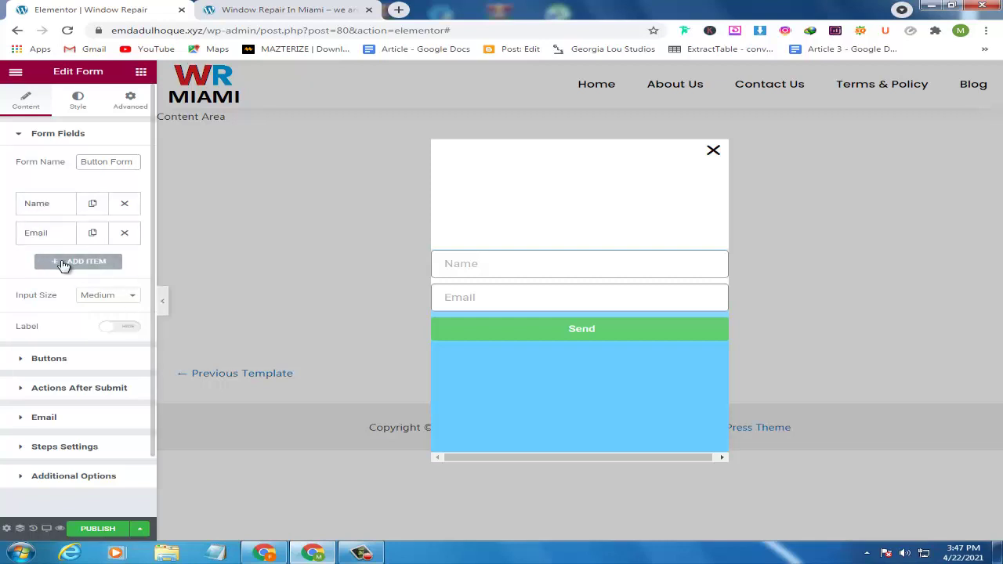
- Add a new field below Email in the form and set its type to Tel
left_click(62, 263)
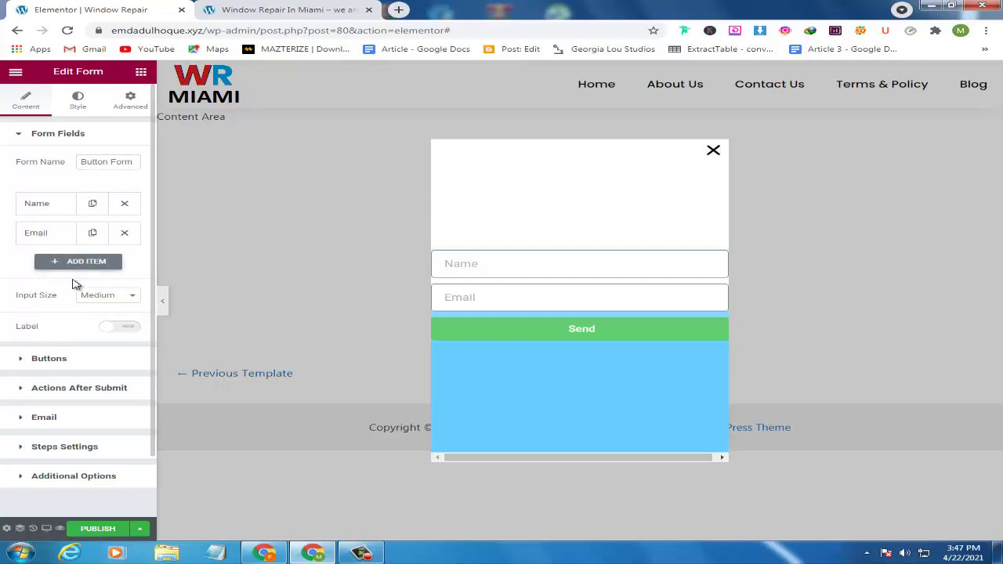
left_click(32, 268)
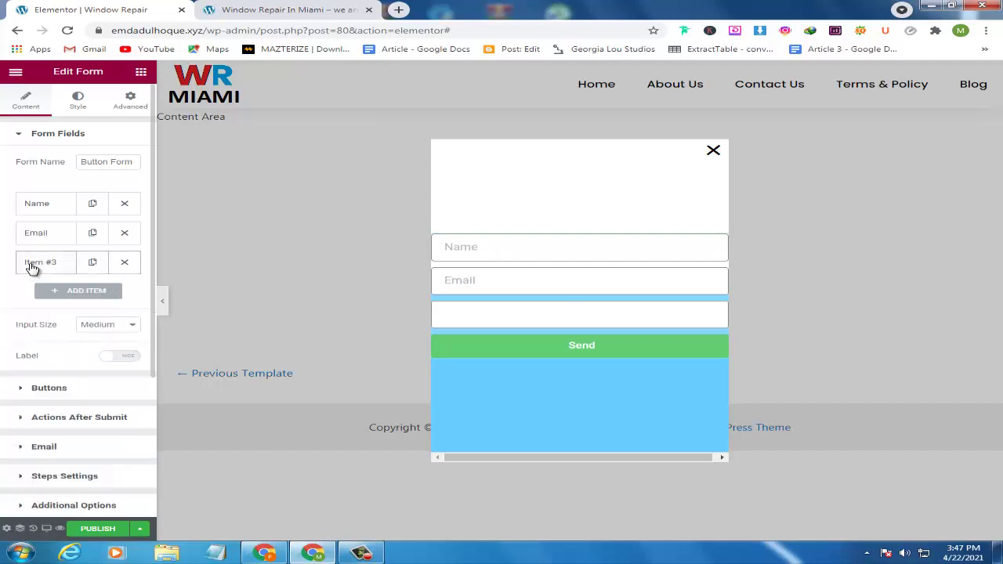
left_click(32, 268)
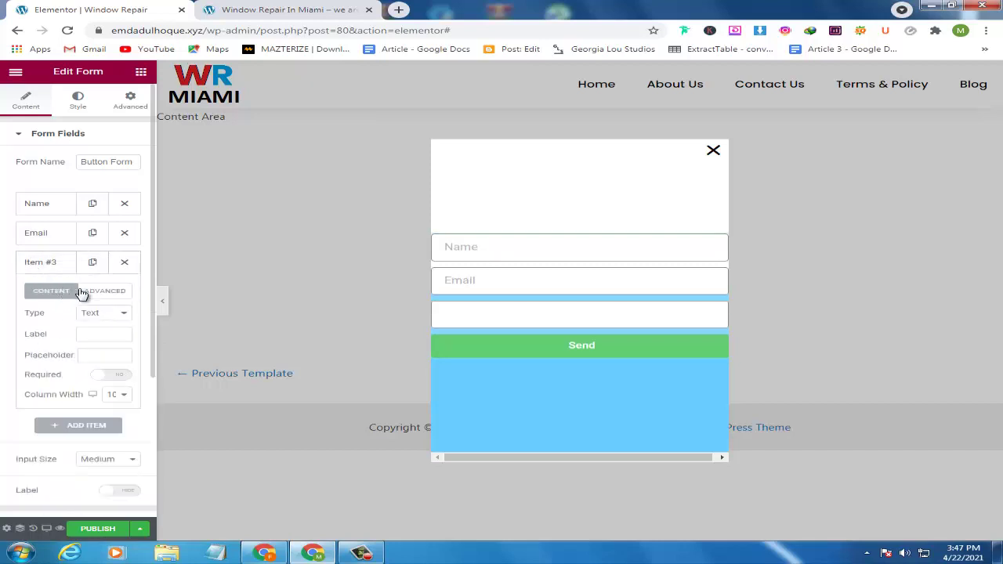
left_click(121, 298)
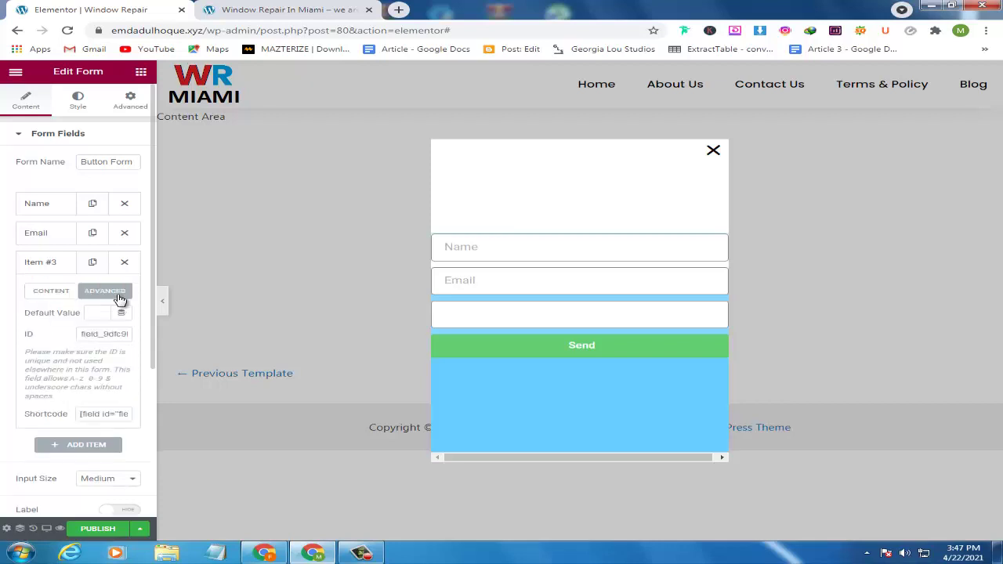
left_click(68, 291)
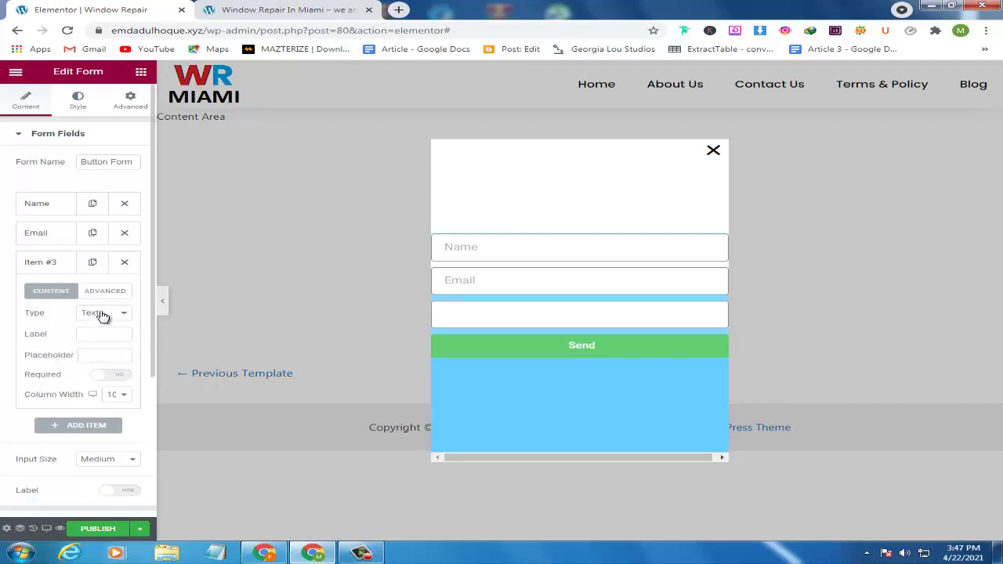
left_click(100, 316)
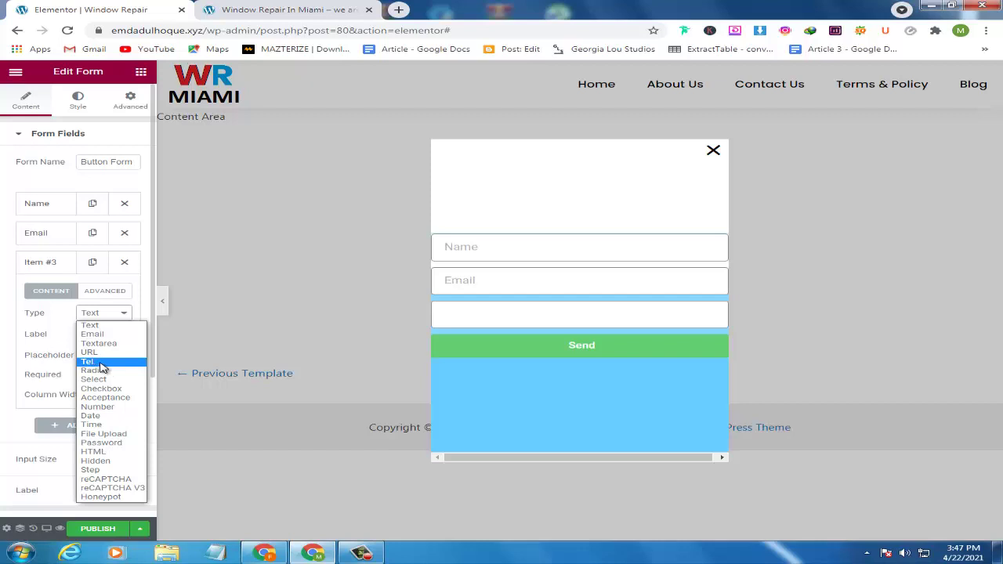
left_click(102, 363)
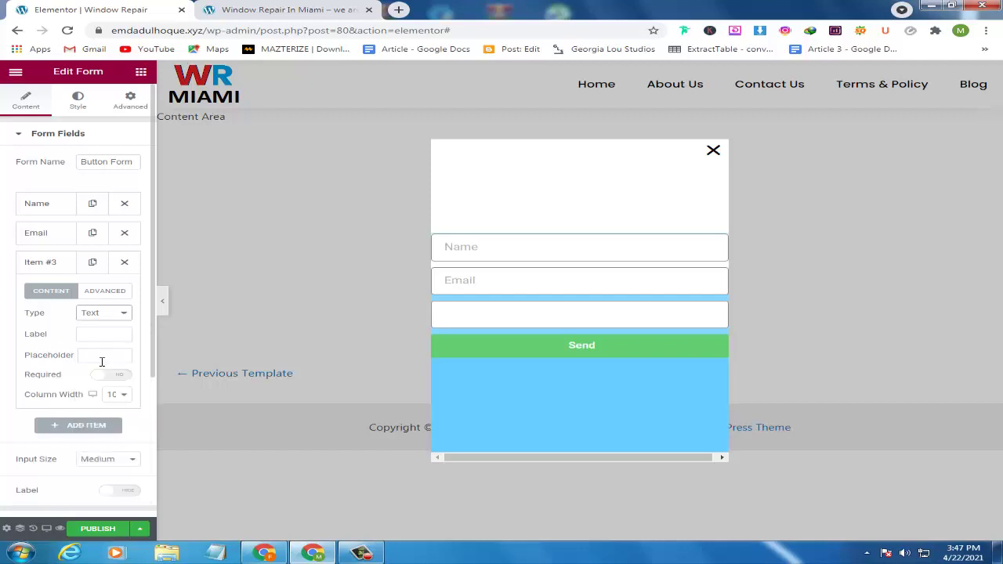
- Label the new Tel field Phone Number and copy the same text into its placeholder
left_click(94, 334)
type("P")
type("hone Number")
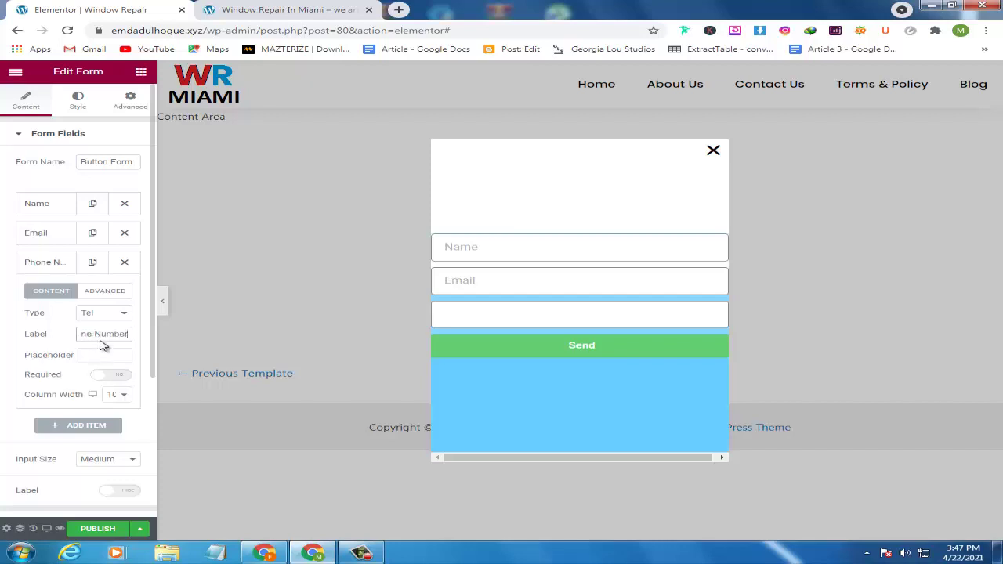
triple_click(101, 334)
right_click(100, 334)
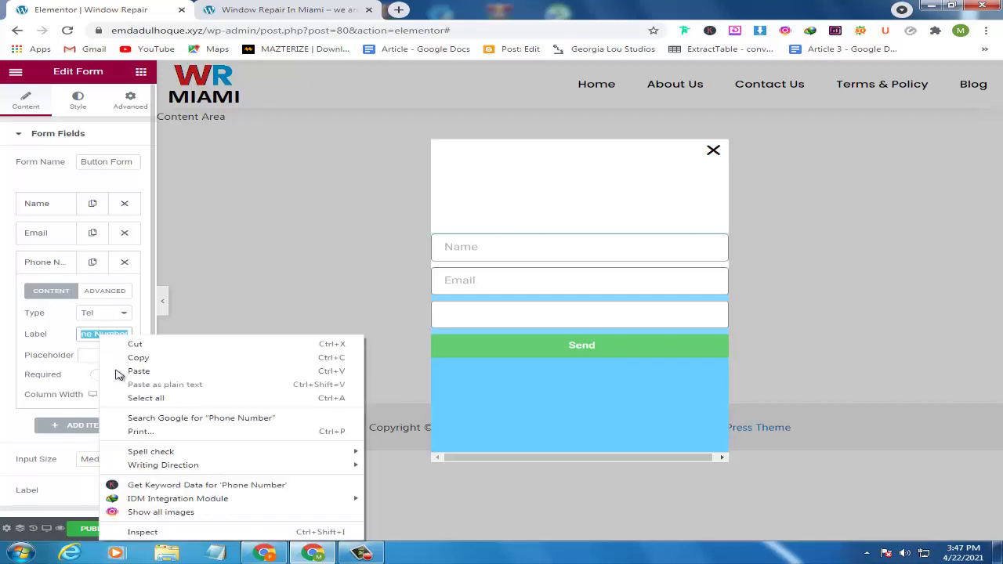
left_click(105, 359)
left_click(87, 355)
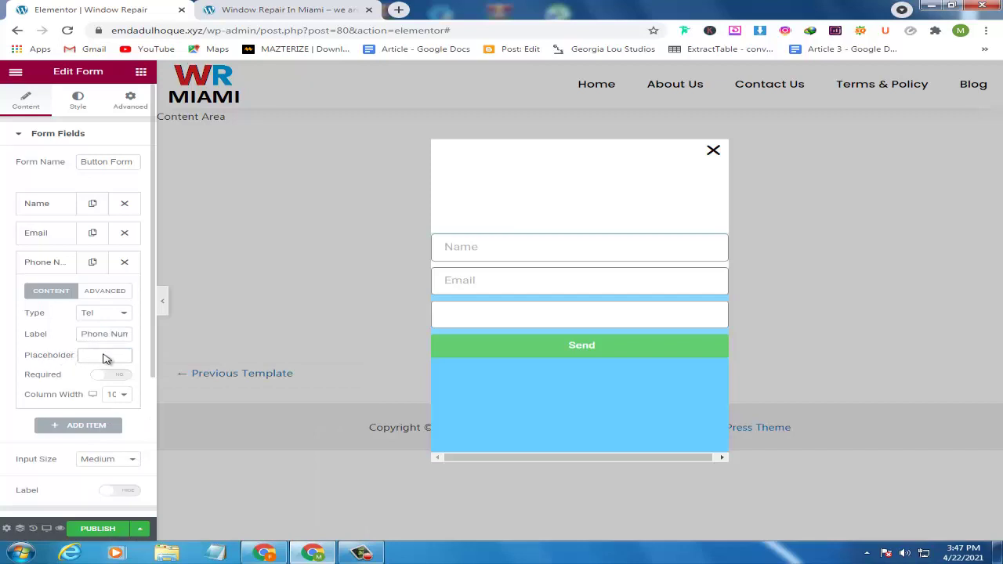
right_click(107, 358)
left_click(154, 230)
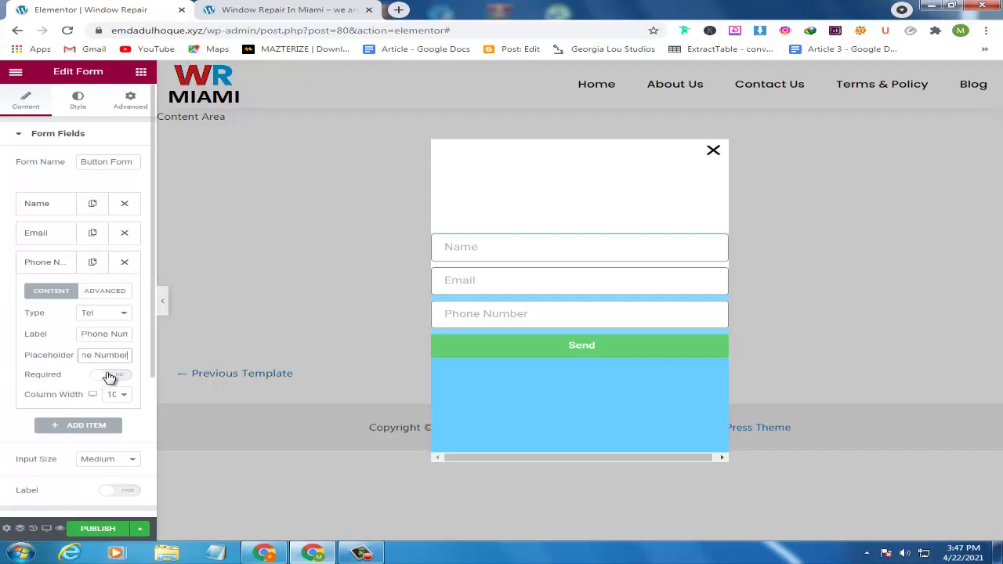
- Make the Phone Number field required
left_click(108, 377)
- Try a 75% column width for the Phone Number field and return it to 100%
left_click(125, 395)
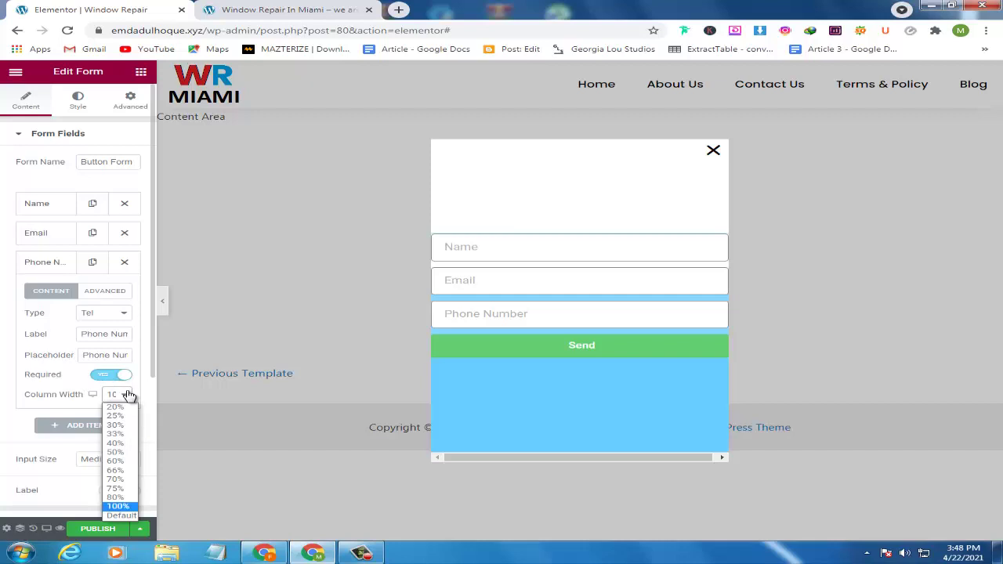
left_click(116, 489)
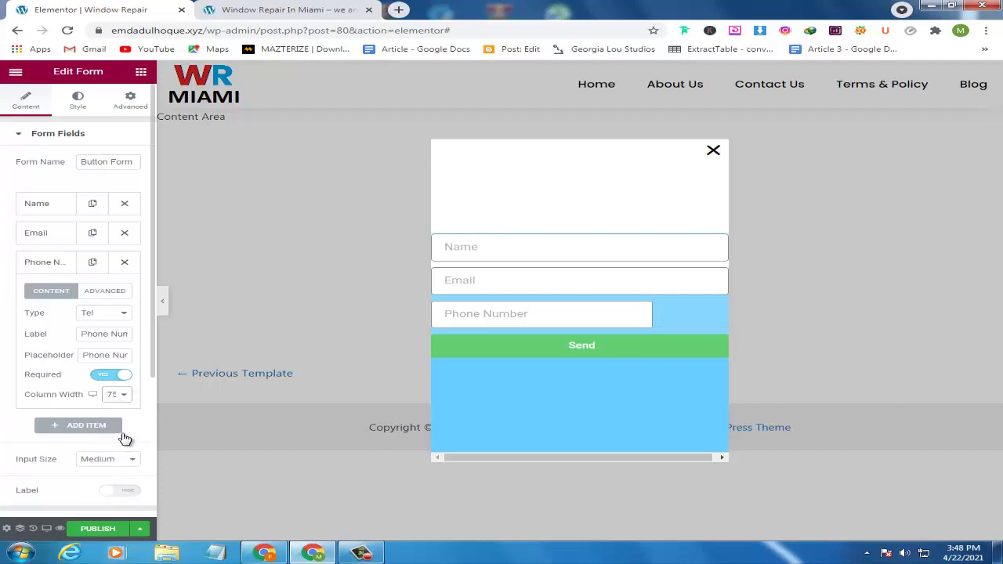
left_click(127, 396)
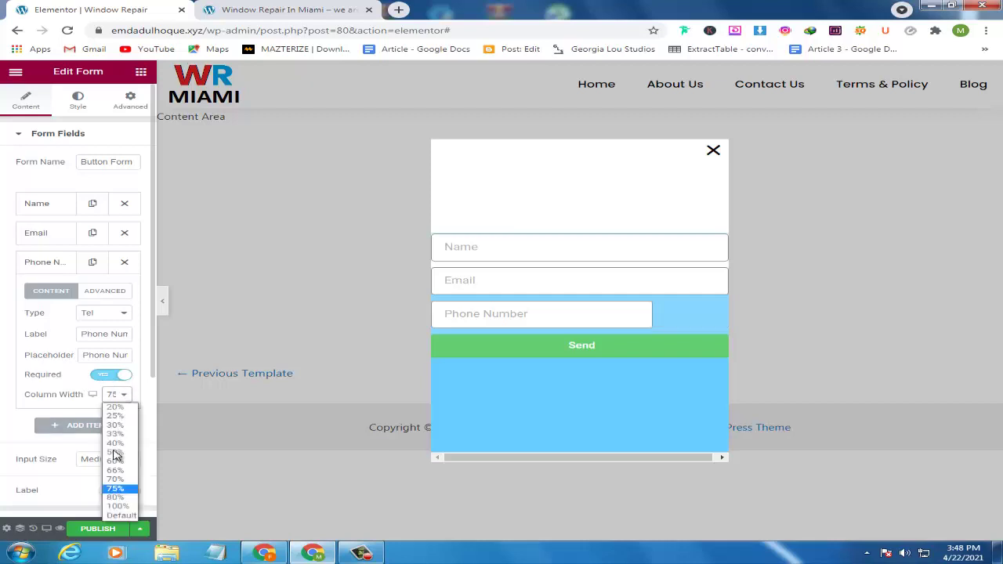
left_click(114, 507)
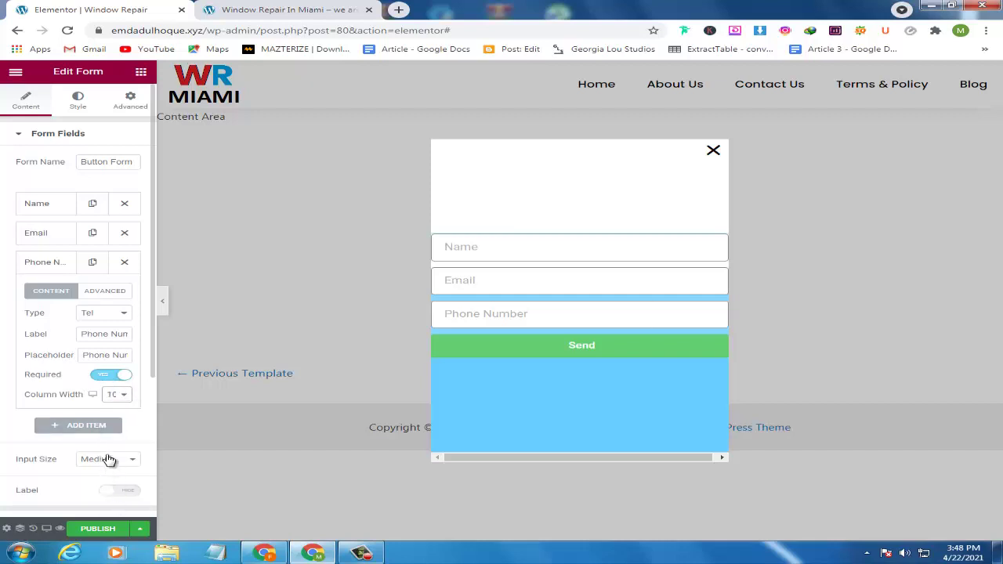
- Make the Name field required and open the Email field's settings
left_click(29, 239)
left_click(29, 210)
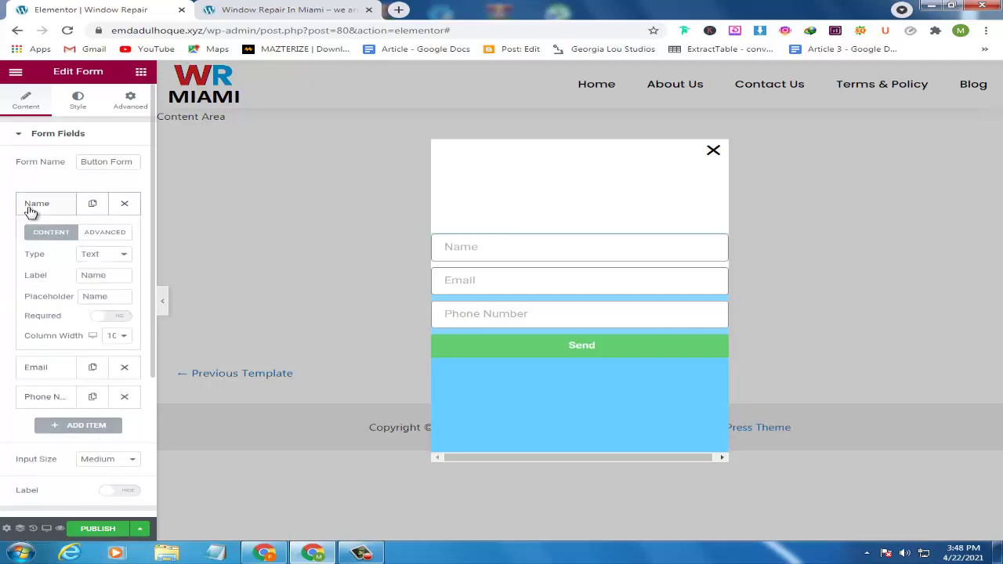
left_click(117, 318)
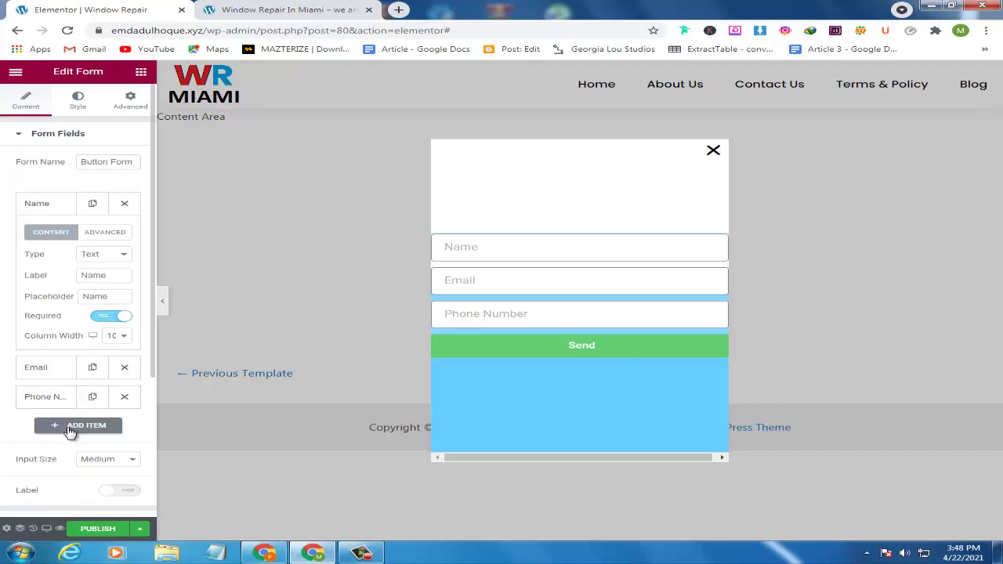
left_click(61, 372)
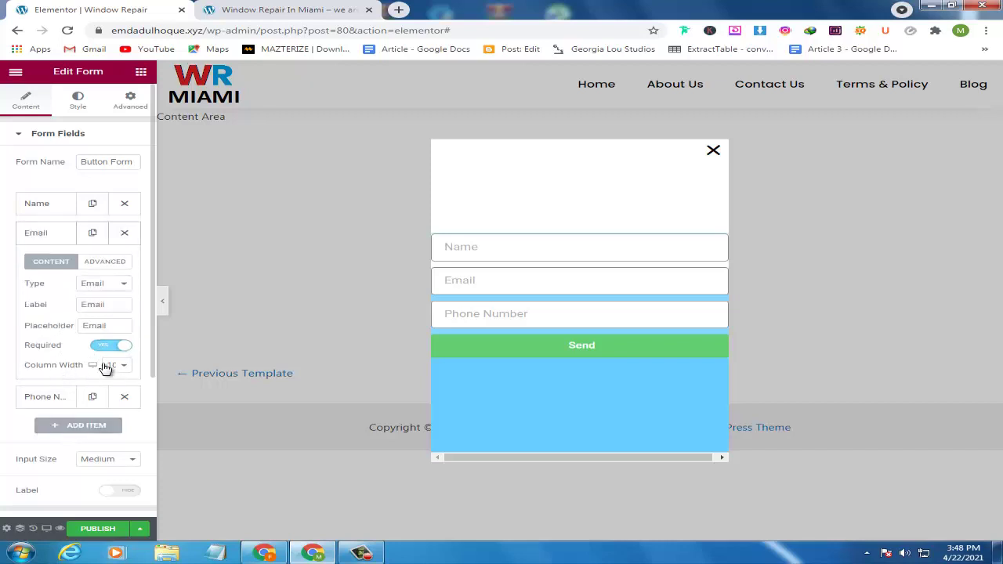
- Add a Text field below Phone Number in the form, with Location as both its label and placeholder
left_click(67, 430)
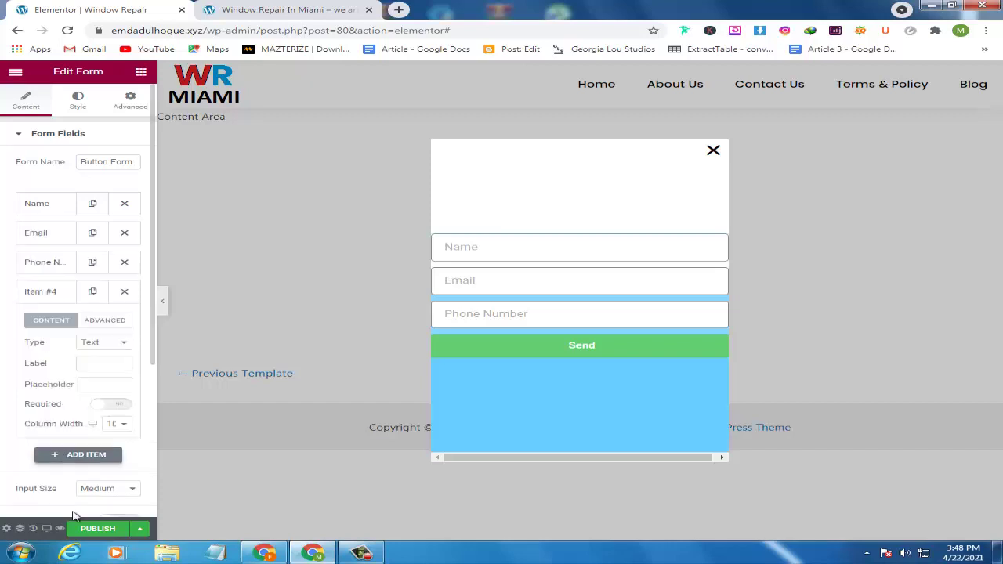
left_click(105, 342)
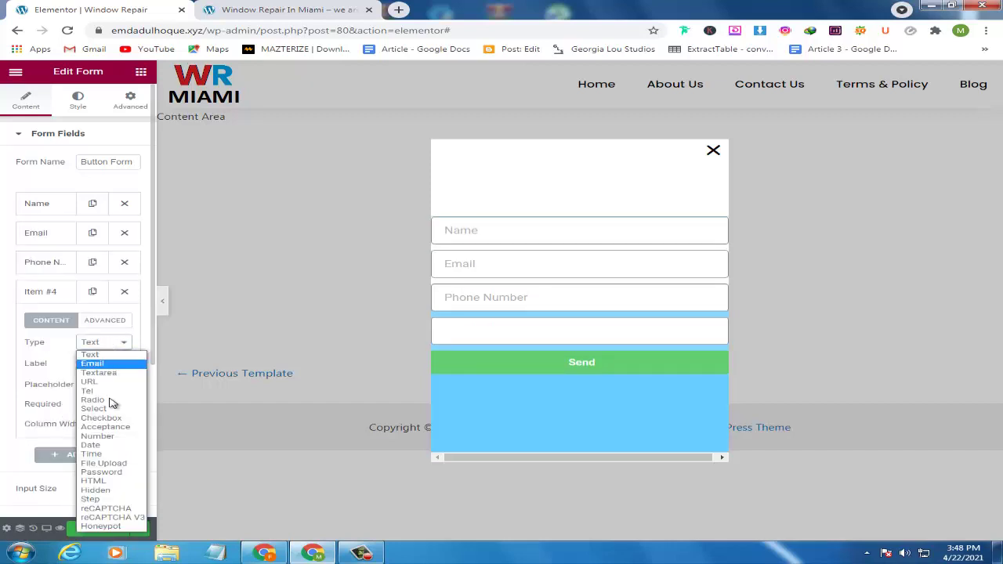
left_click(111, 357)
left_click(97, 365)
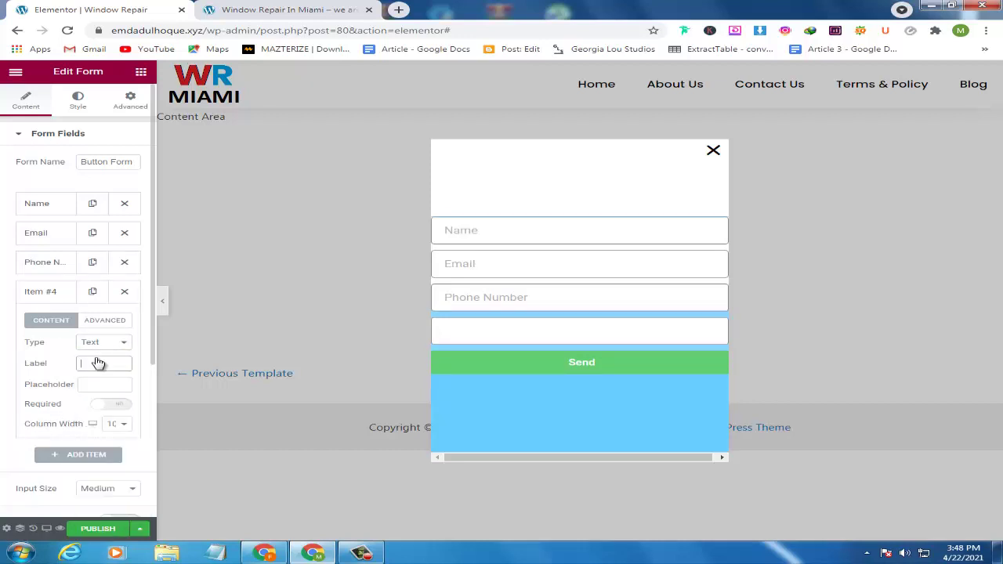
type("LOC")
left_click(90, 385)
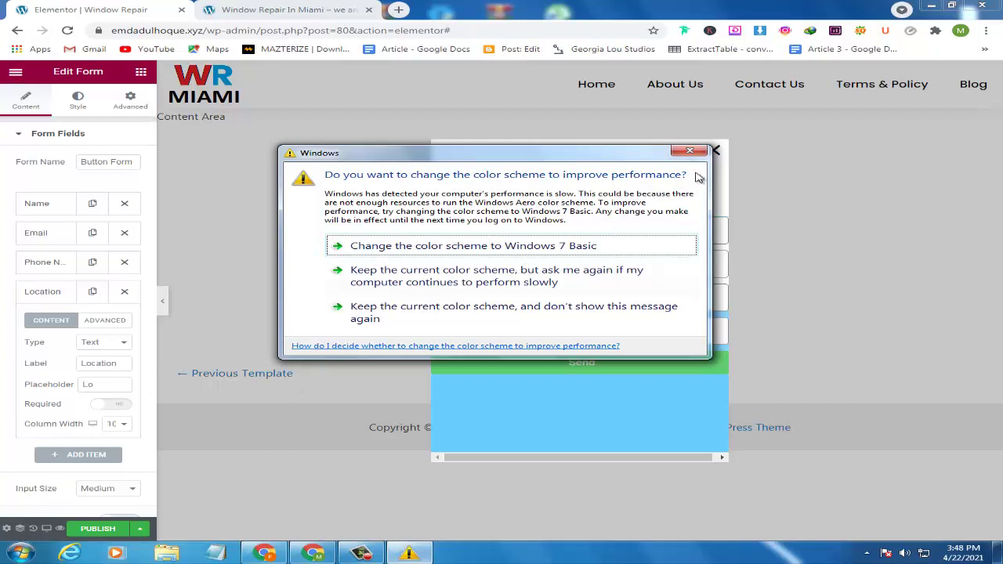
left_click(690, 149)
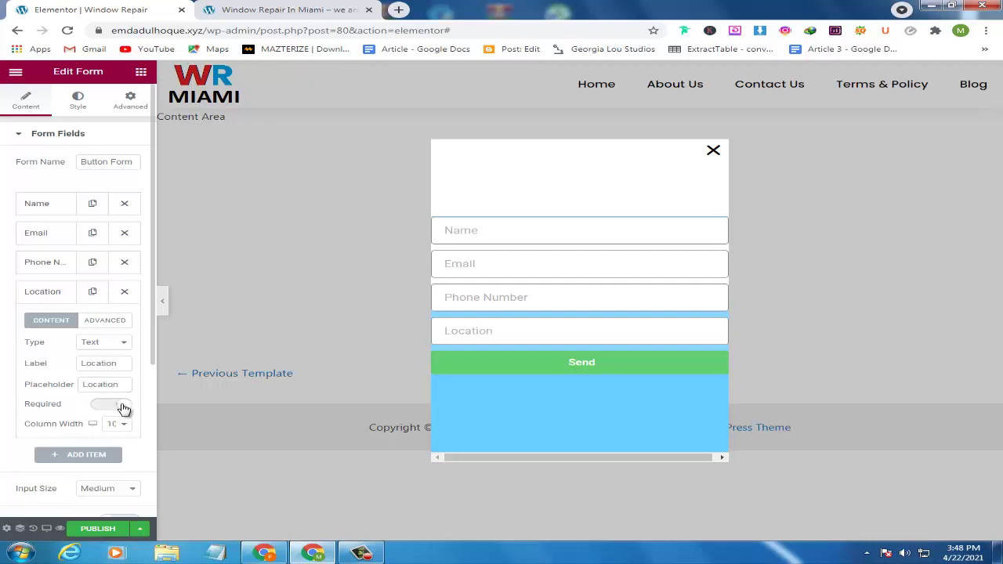
- Make the Location field required and collapse its settings
left_click(123, 407)
left_click(34, 296)
scroll(28, 345, "down", 2)
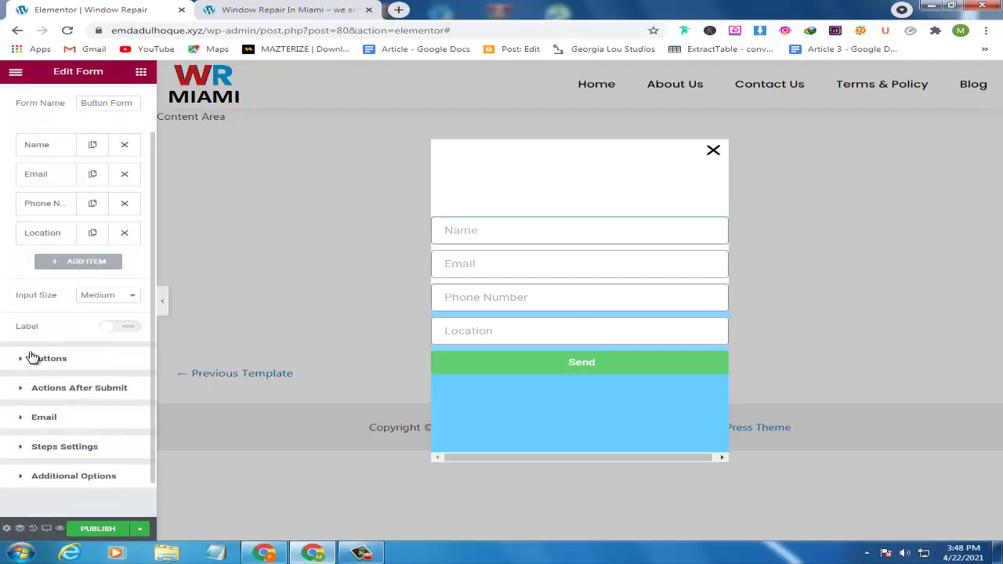
scroll(32, 356, "up", 2)
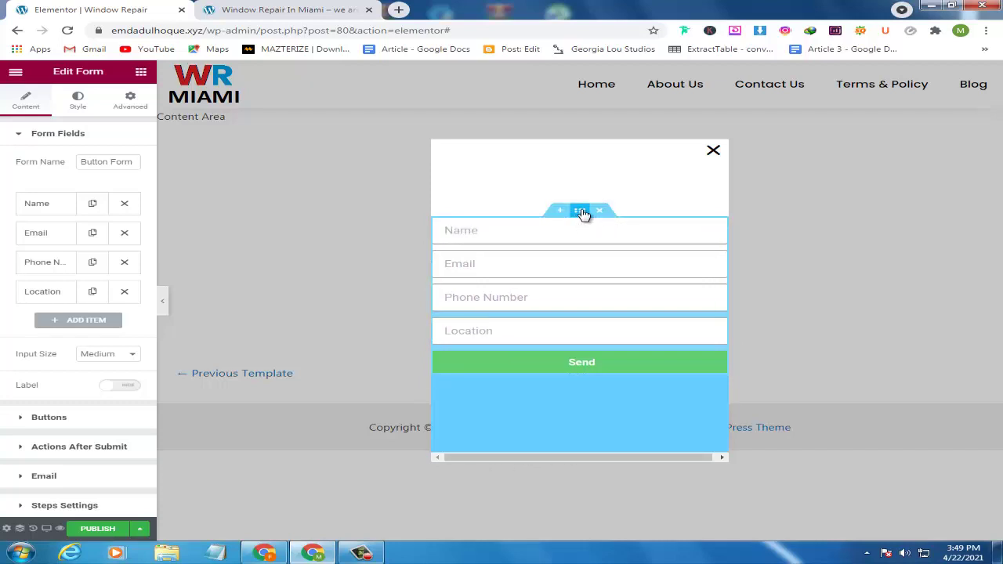
- Set the boxed content width of the section holding the form to 350, after trying 250 and 300
left_click(580, 211)
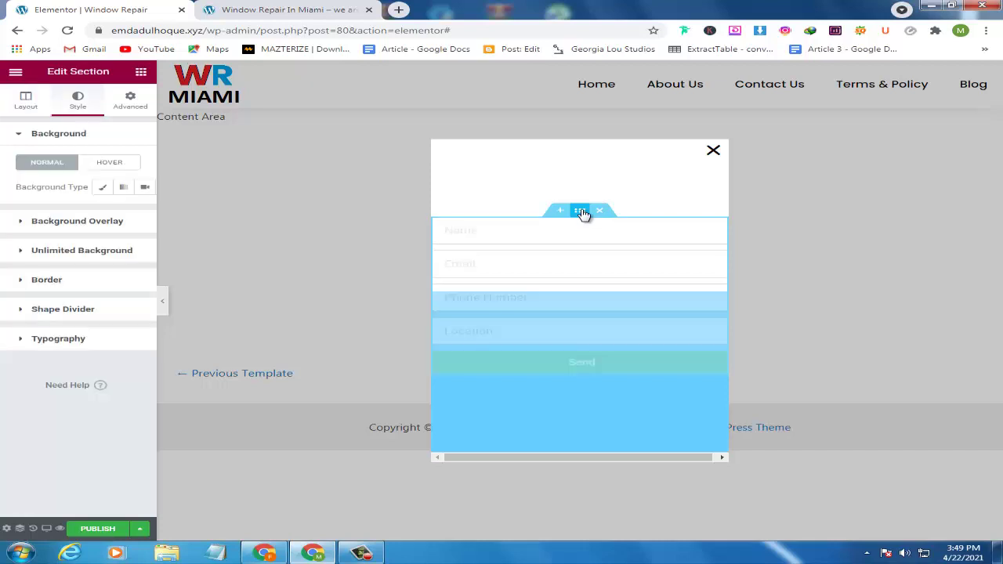
left_click(24, 101)
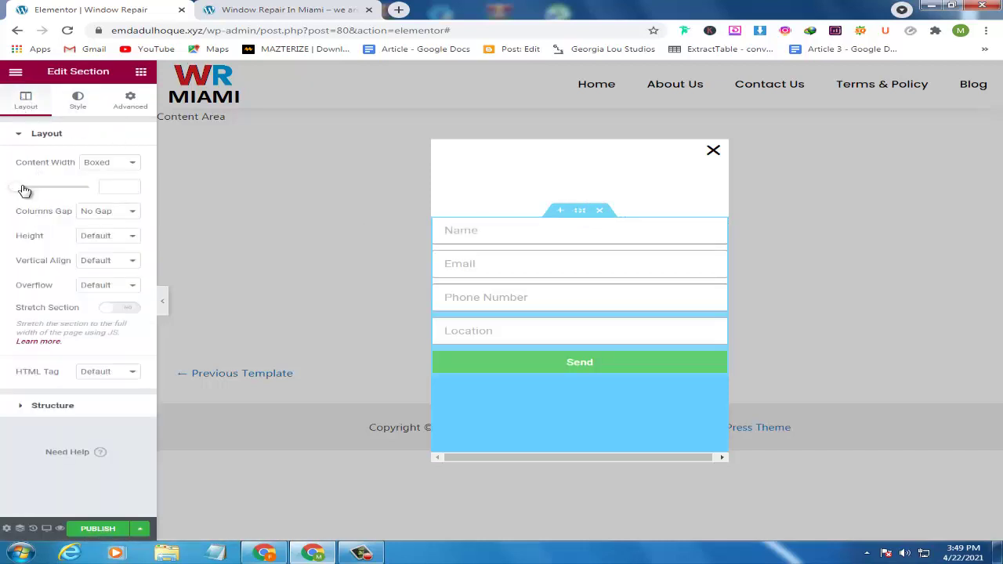
mouse_move(25, 191)
left_mouse_down()
mouse_move(36, 189)
mouse_move(20, 191)
left_mouse_up()
double_click(98, 187)
type("250")
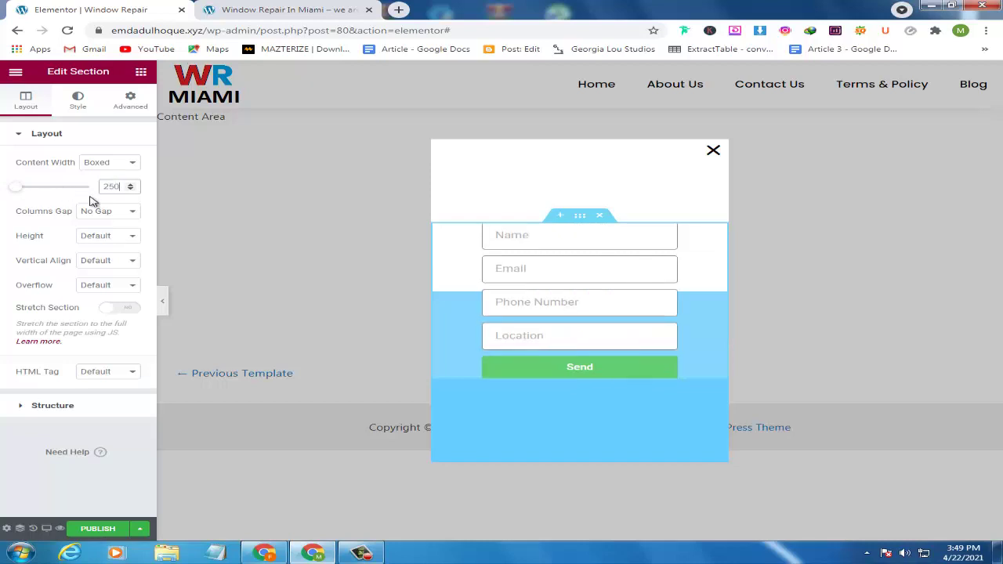
double_click(109, 188)
type("300")
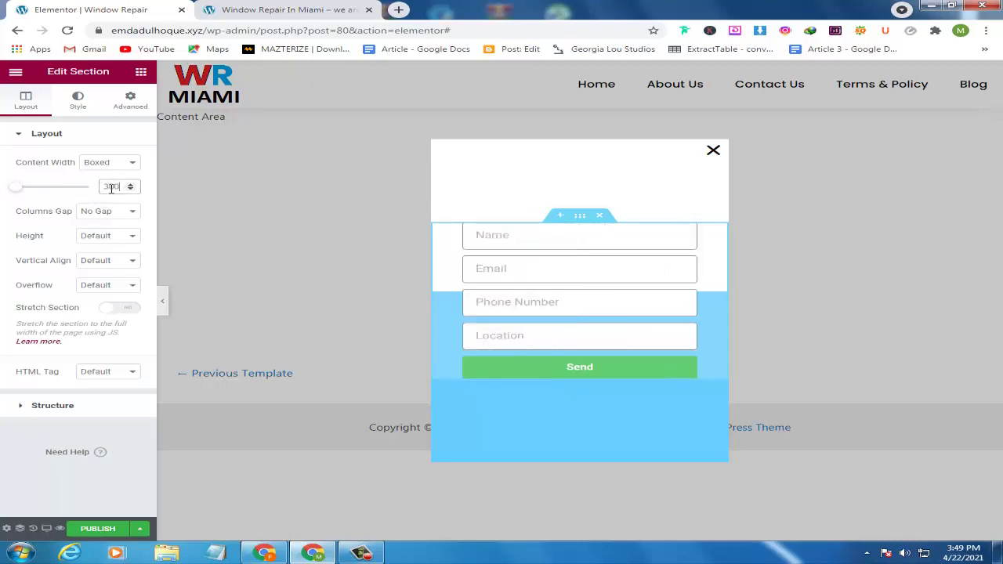
type("350")
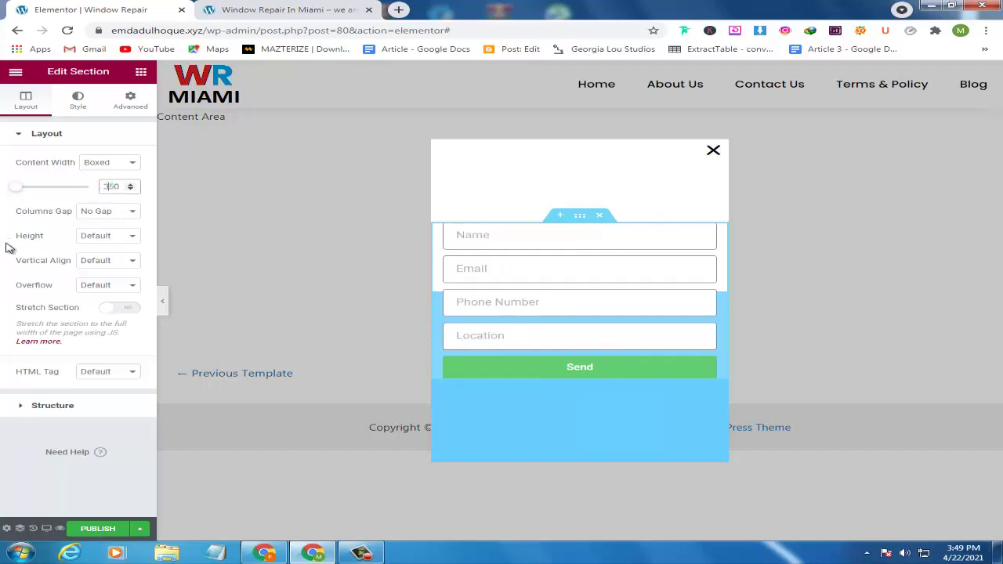
- Reopen the form widget for editing and expand its Buttons settings
left_click(605, 290)
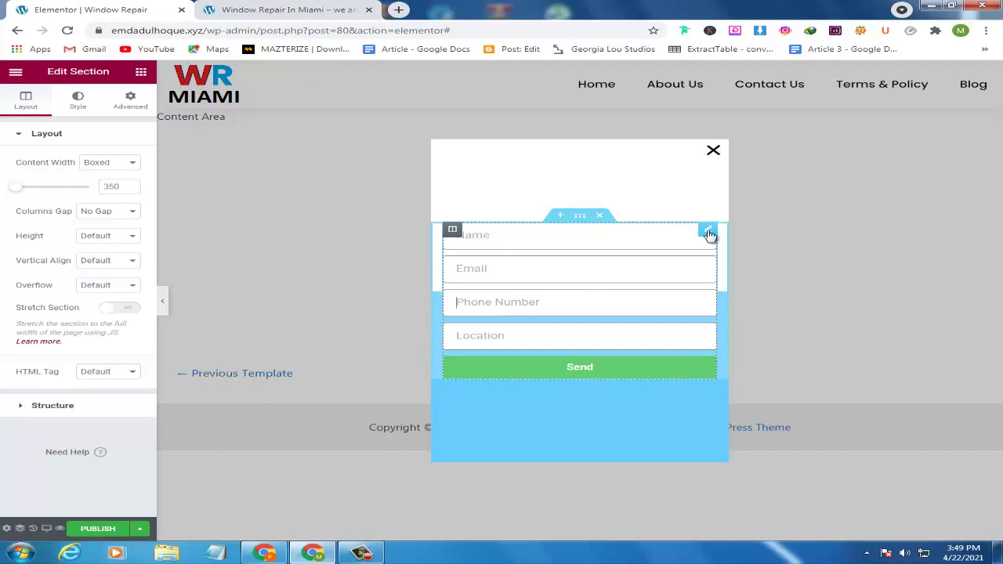
left_click(708, 233)
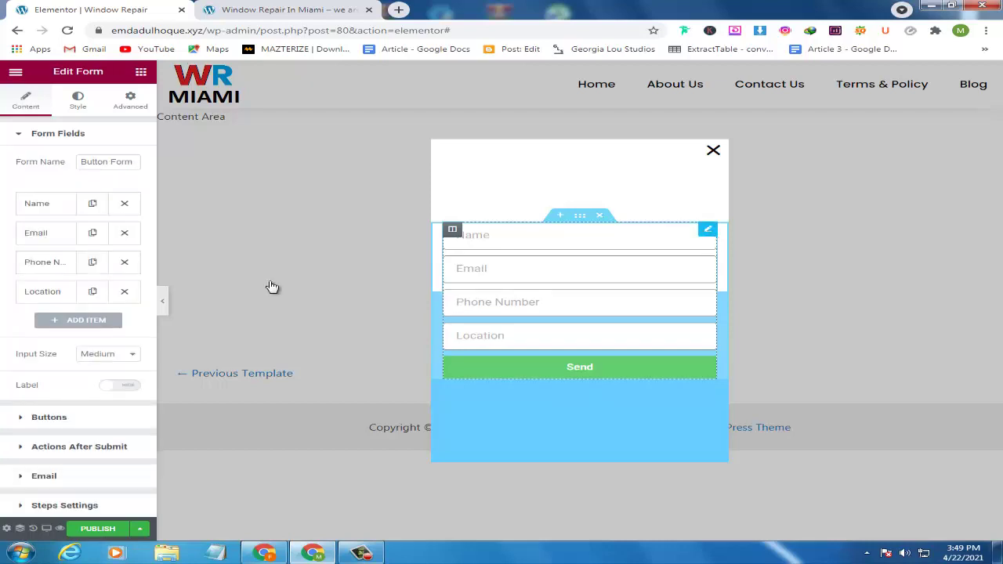
scroll(8, 366, "down", 2)
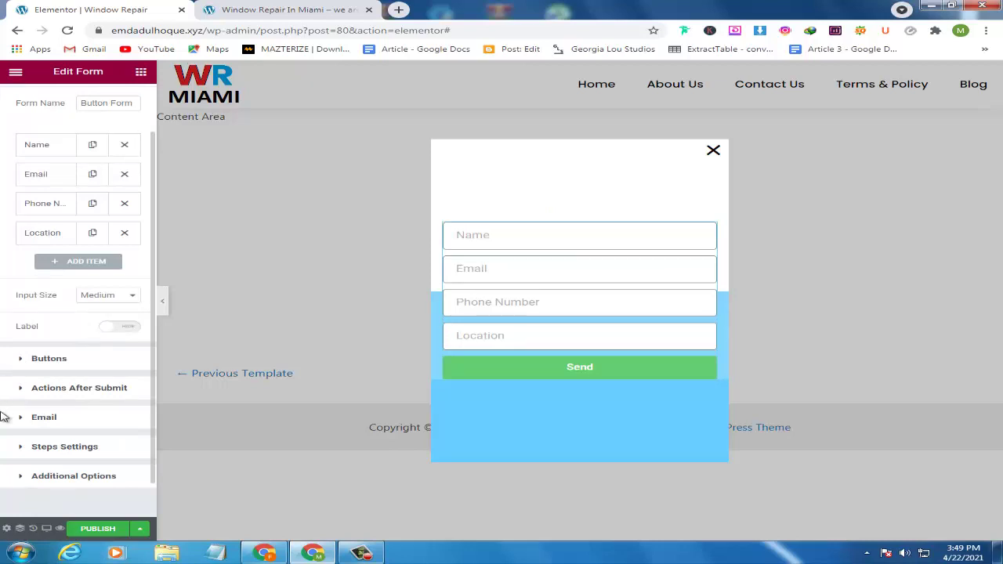
left_click(6, 362)
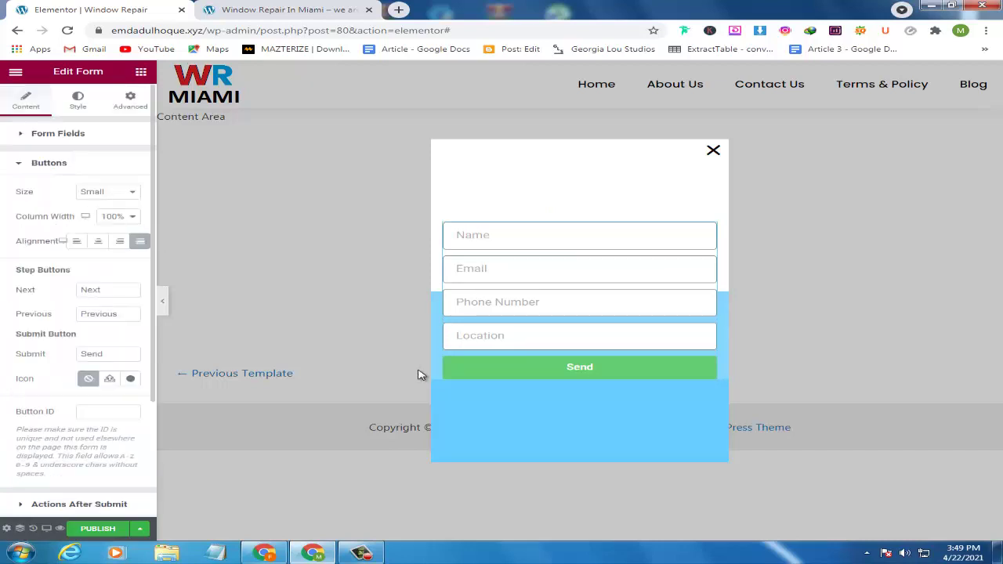
- Try the Medium size for the form's button and return it to Small
left_click(116, 196)
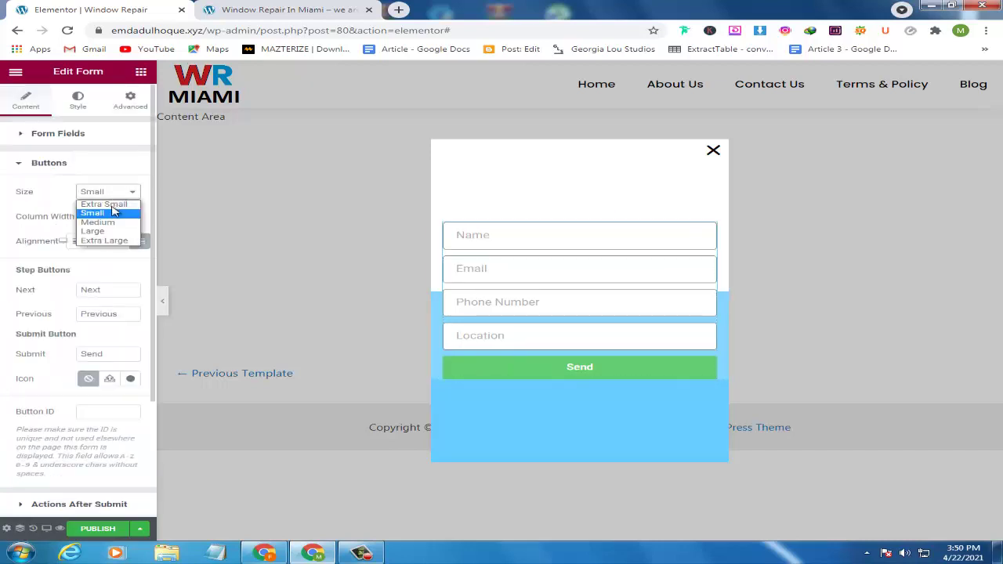
left_click(110, 222)
left_click(110, 196)
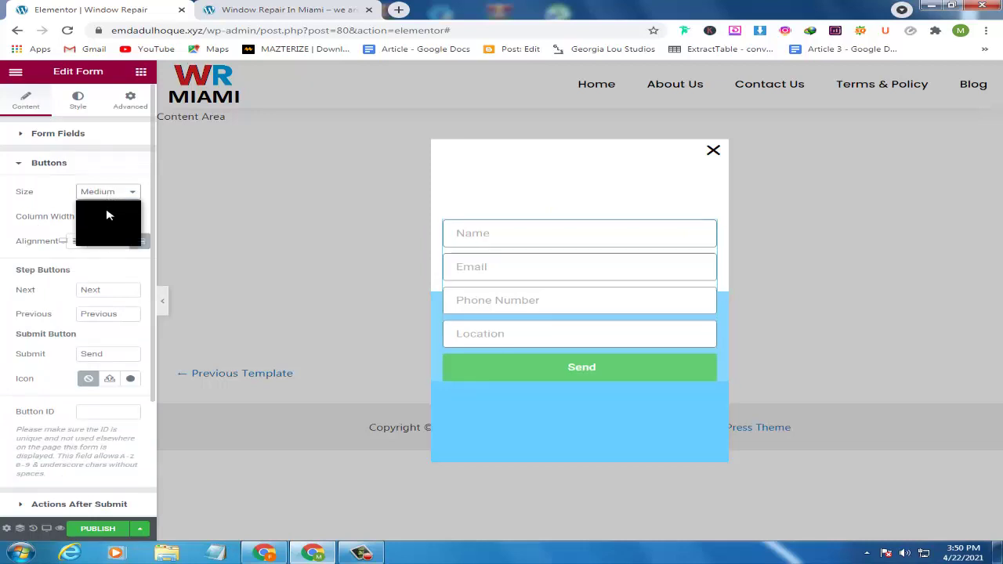
left_click(99, 211)
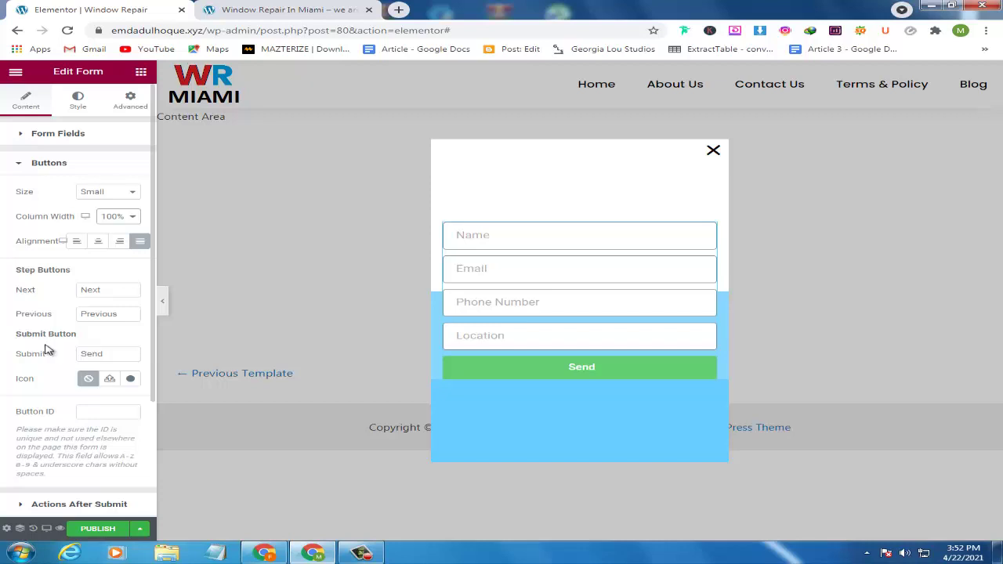
- Change the form's submit button text to Submit
double_click(106, 355)
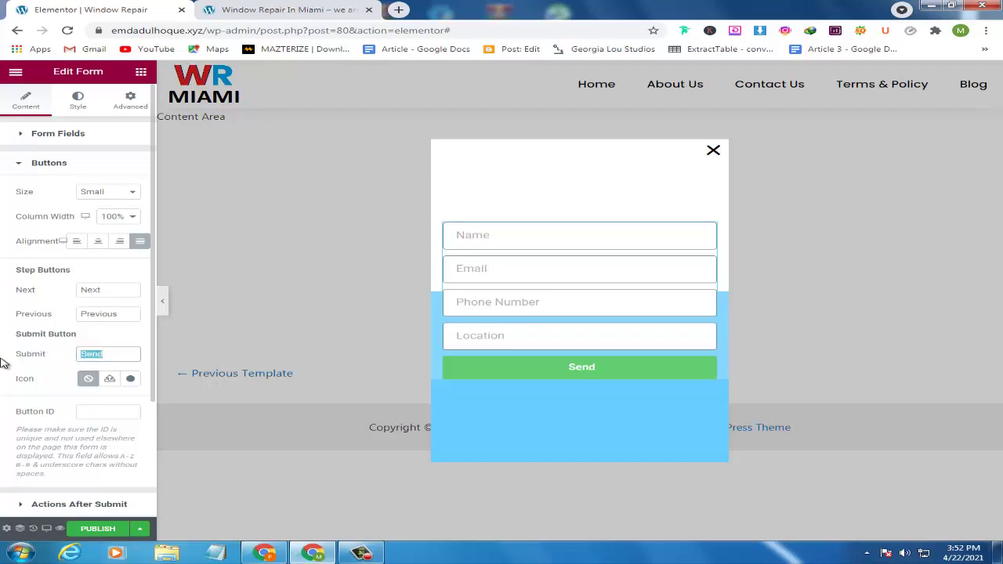
type("SUbmit")
double_click(95, 354)
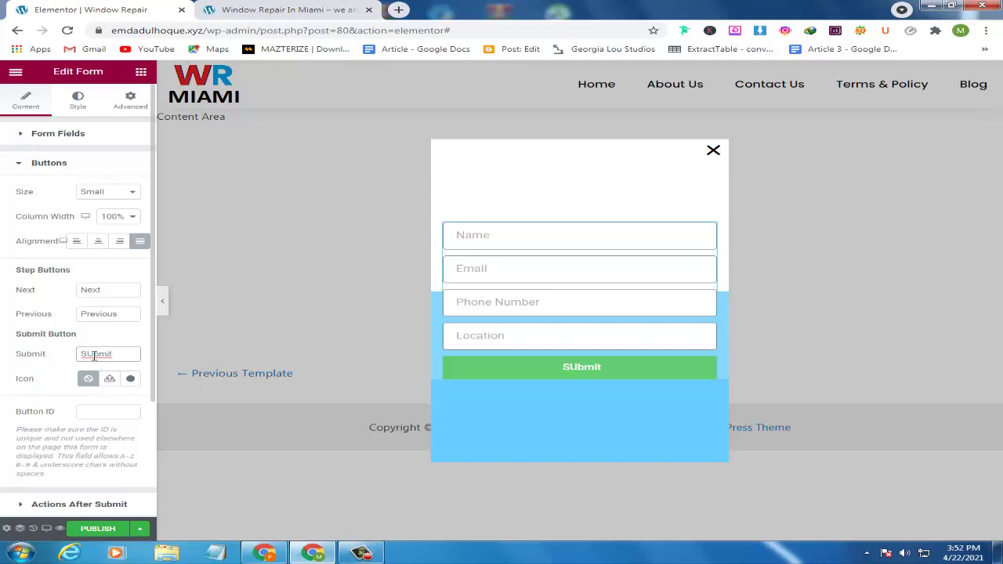
key("BackSpace")
type("u")
- Add Redirect to the form's actions after submit, alongside Collect Submissions and Email
scroll(3, 380, "down", 1)
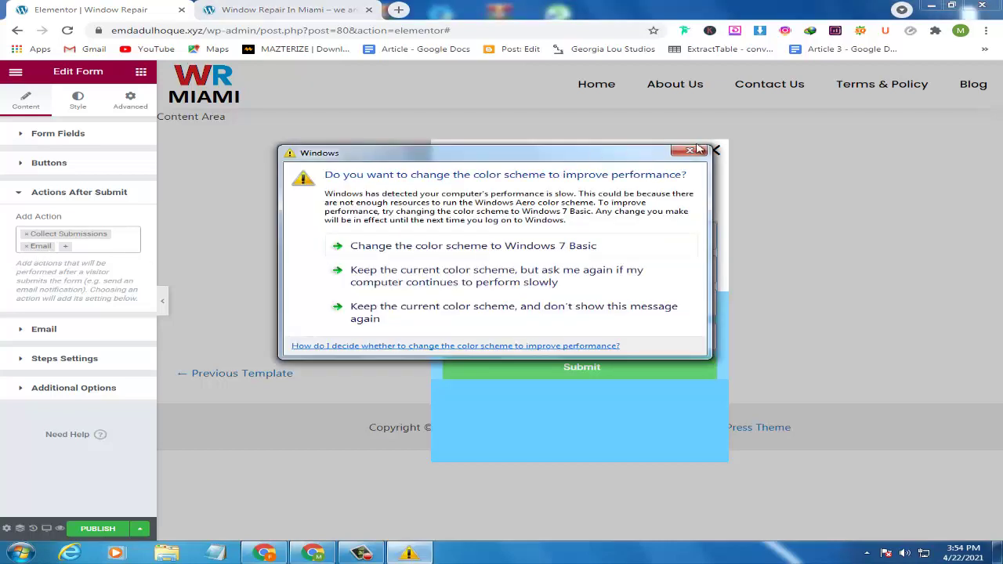
left_click(700, 153)
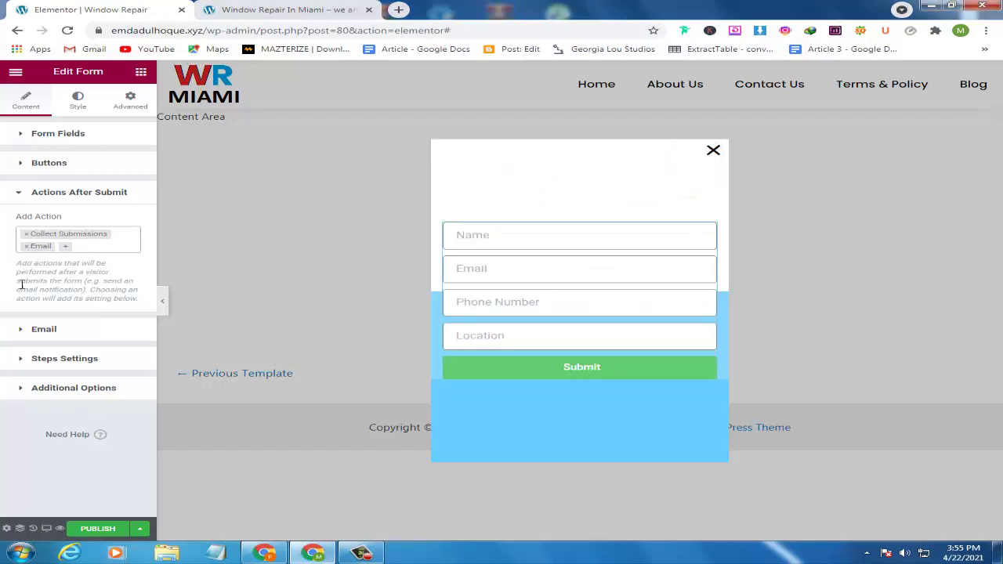
left_click(66, 249)
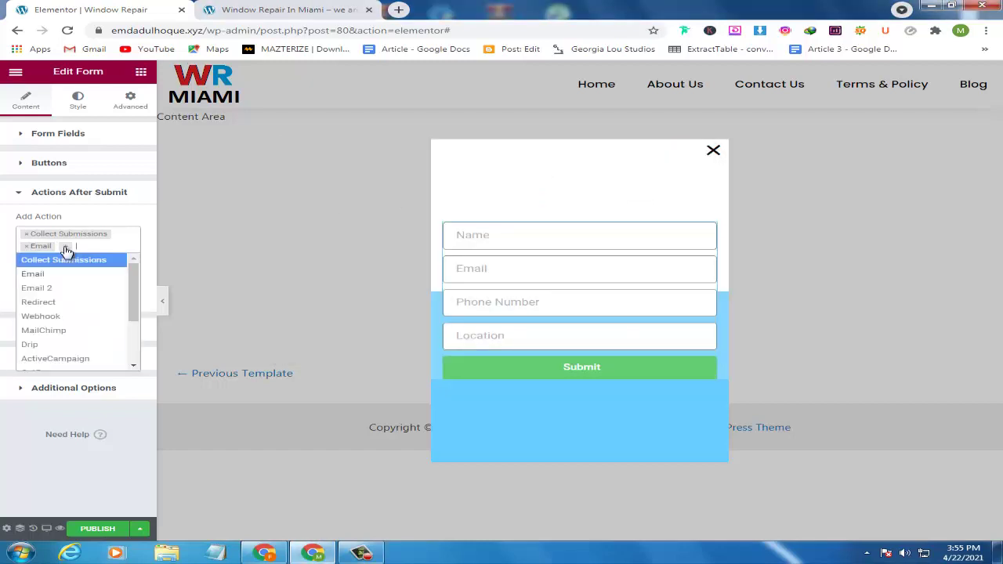
left_click(45, 304)
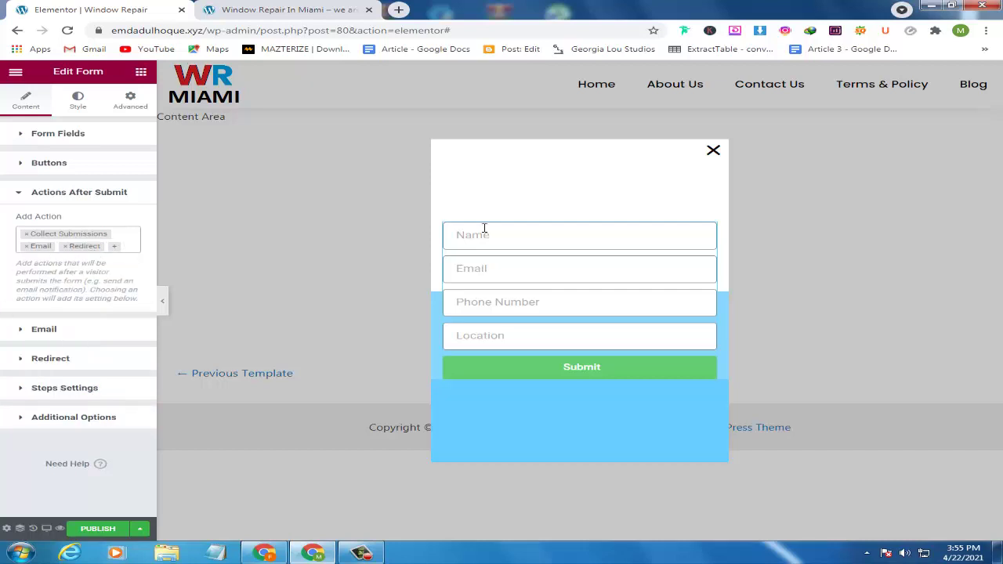
- Open the form's Email settings and examine the full Subject text
left_click(26, 333)
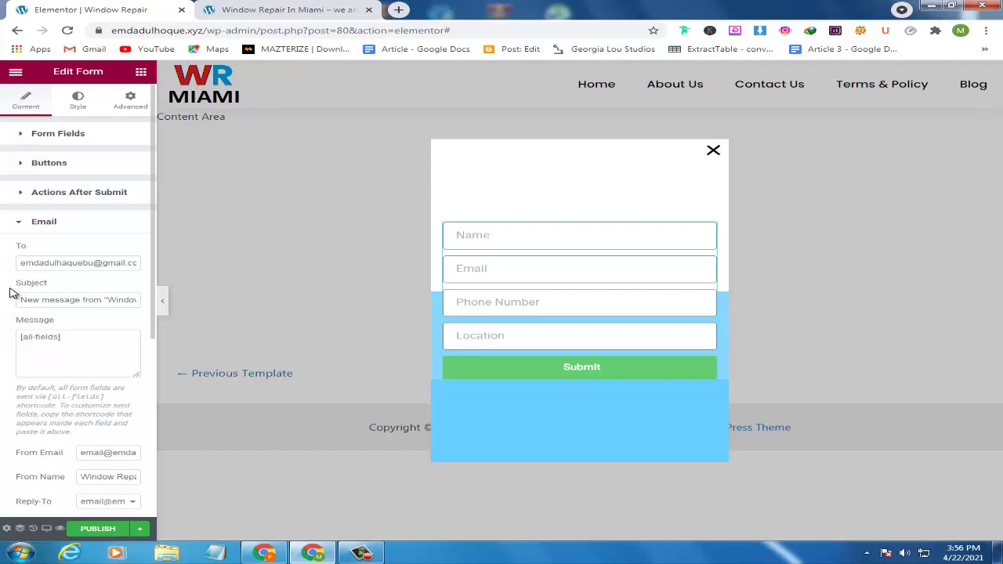
left_click_drag(15, 285, 54, 285)
left_click(63, 285)
left_click(102, 301)
key("ctrl+a")
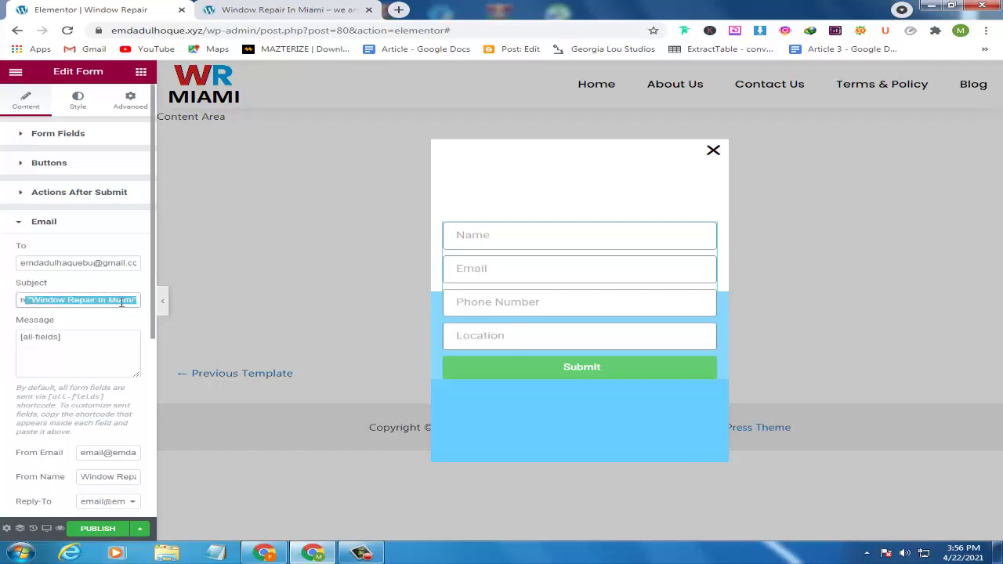
left_click(62, 303)
left_click_drag(50, 302, 4, 307)
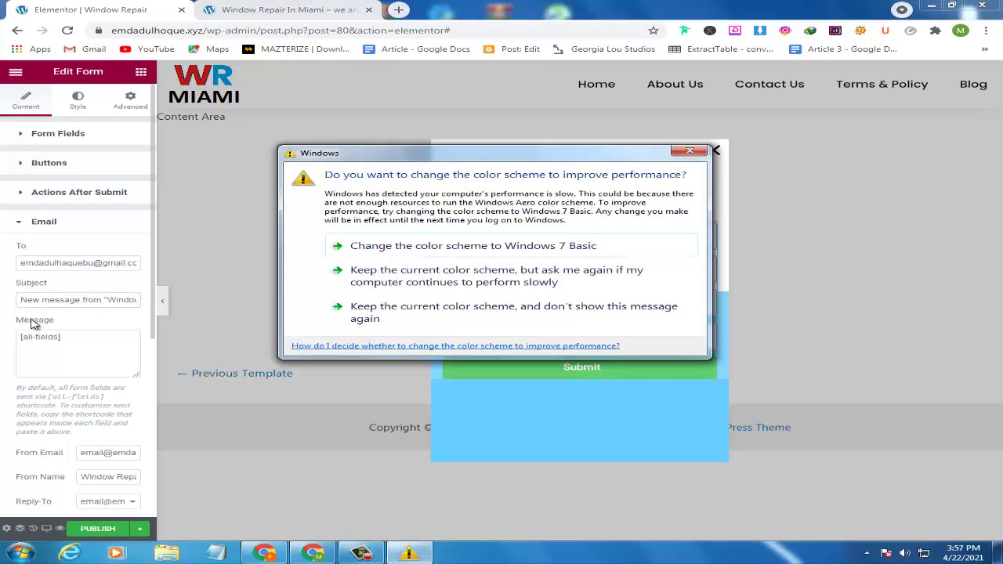
- Dismiss the Windows color scheme prompt and set the form email's Reply-To to Email Field
left_click(690, 151)
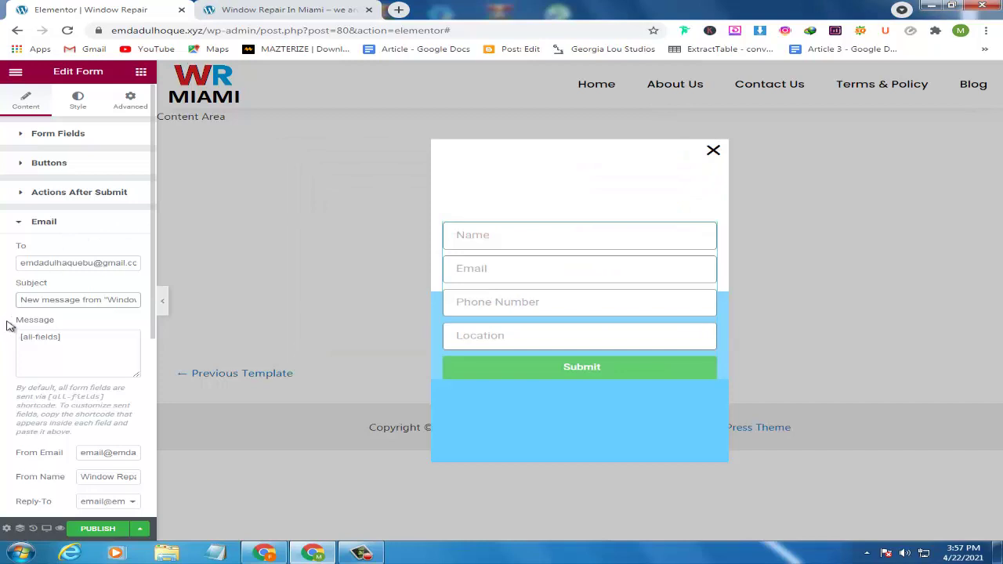
scroll(9, 324, "down", 1)
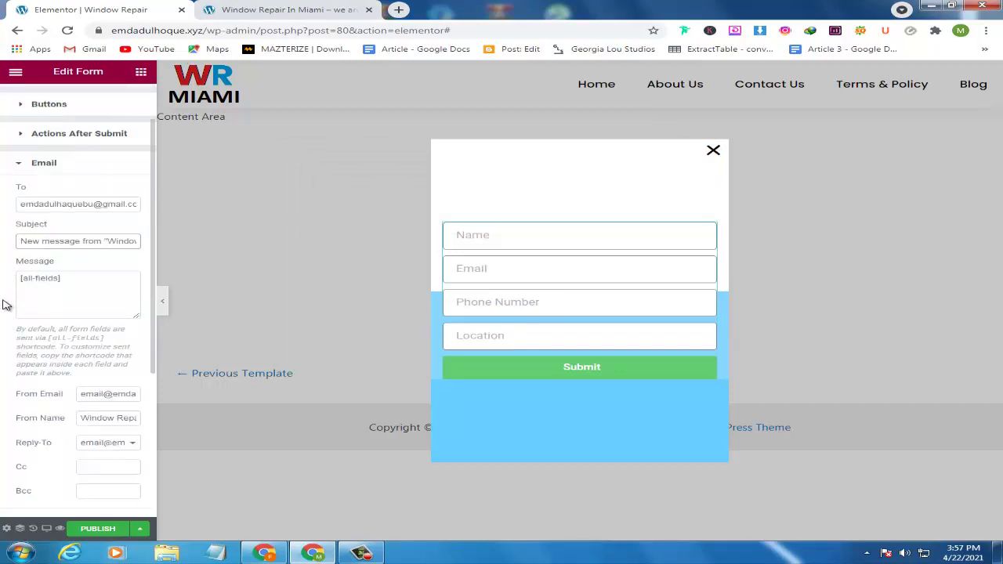
scroll(4, 310, "down", 1)
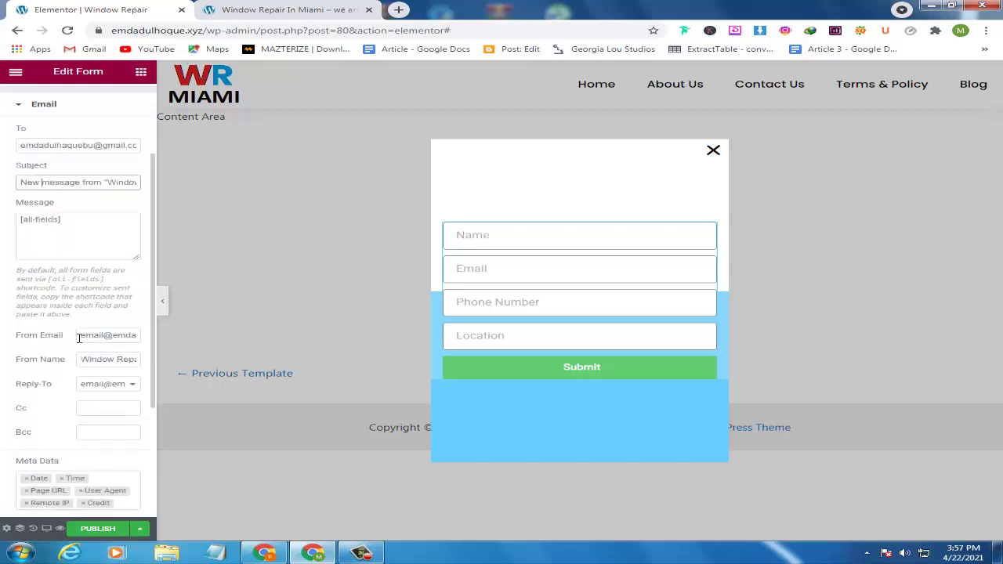
mouse_move(84, 337)
left_mouse_down()
mouse_move(143, 337)
mouse_move(87, 337)
left_mouse_up()
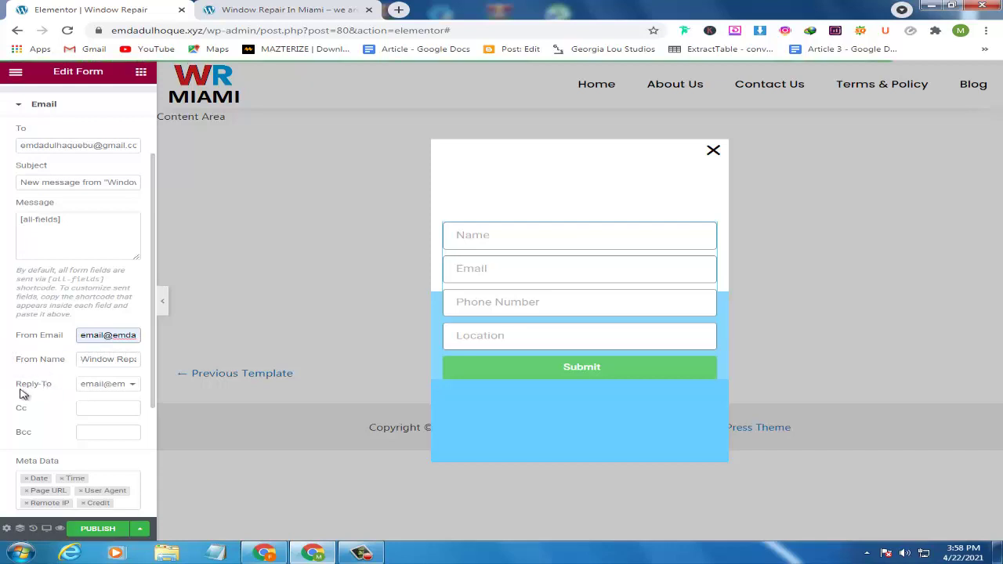
left_click(130, 384)
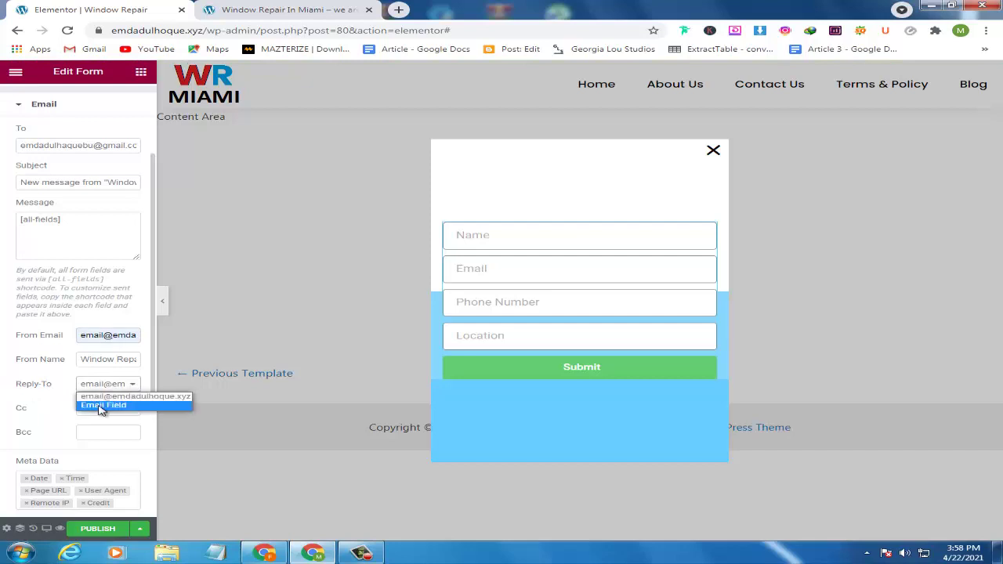
left_click(101, 405)
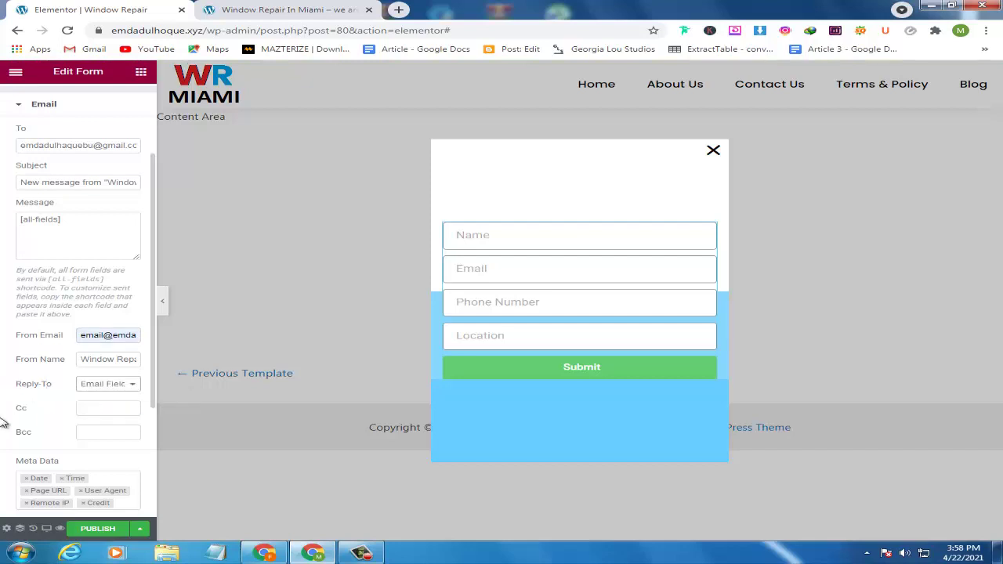
- Set the form's Redirect To destination to the dynamic Site URL
scroll(7, 392, "down", 1)
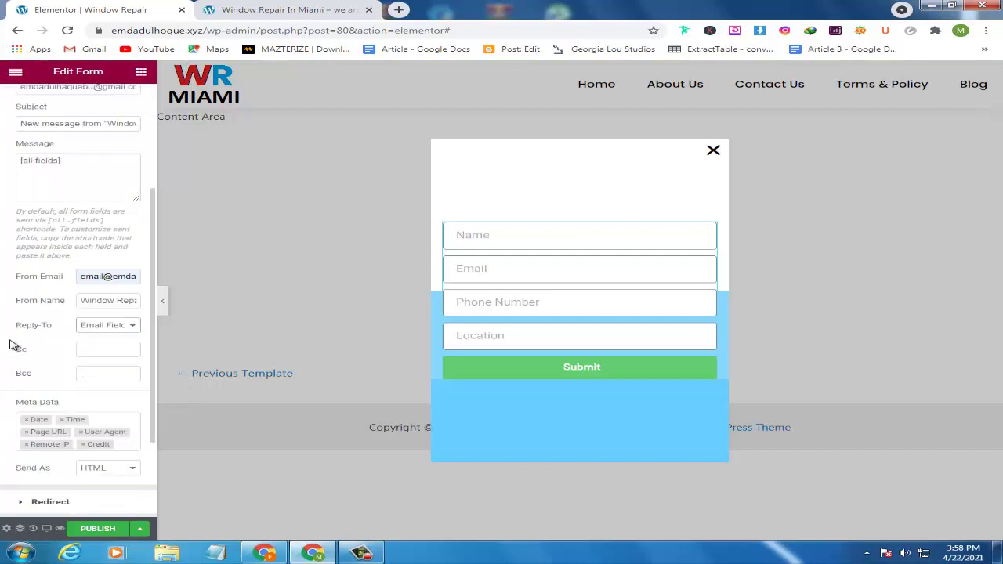
scroll(9, 345, "down", 1)
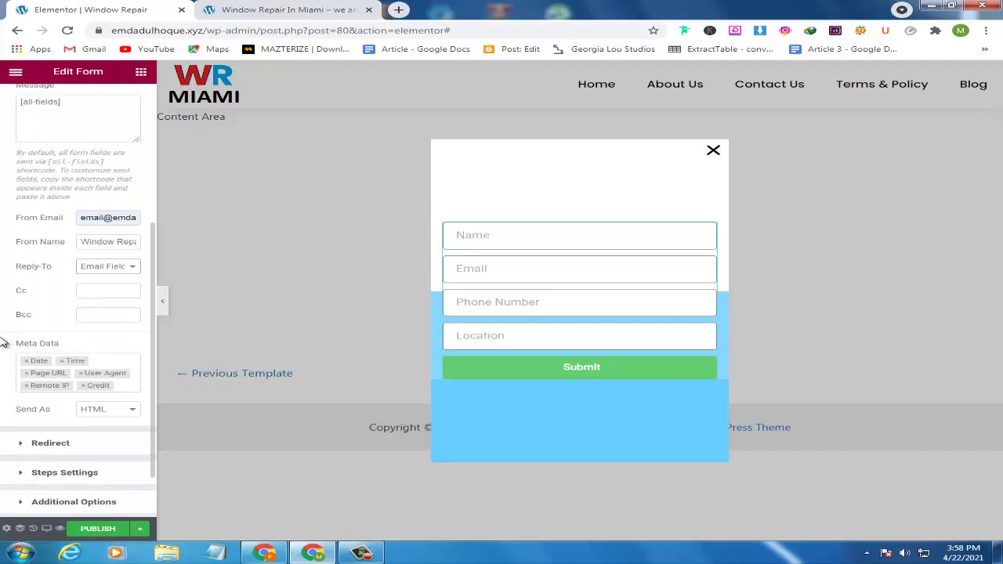
scroll(4, 343, "down", 1)
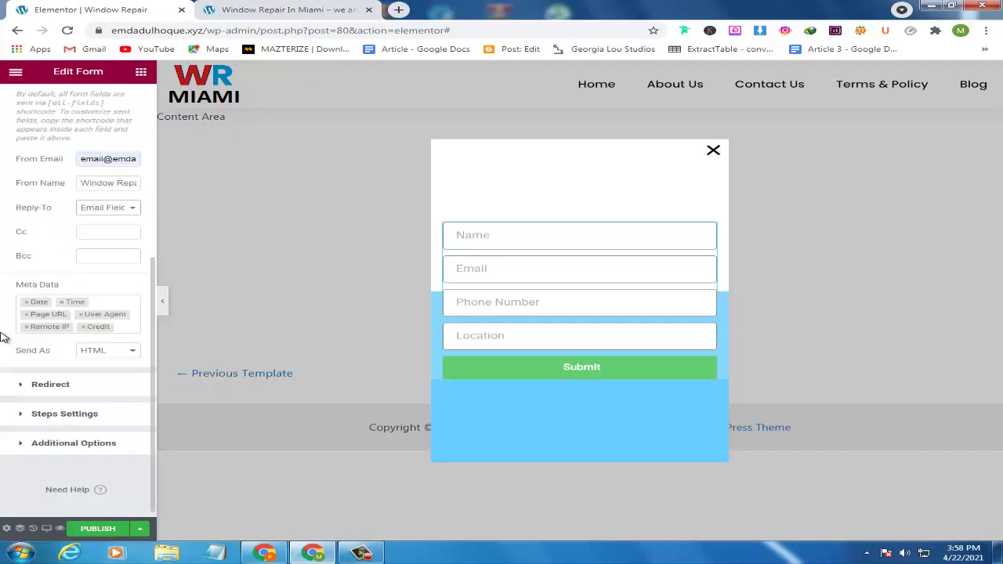
left_click(24, 388)
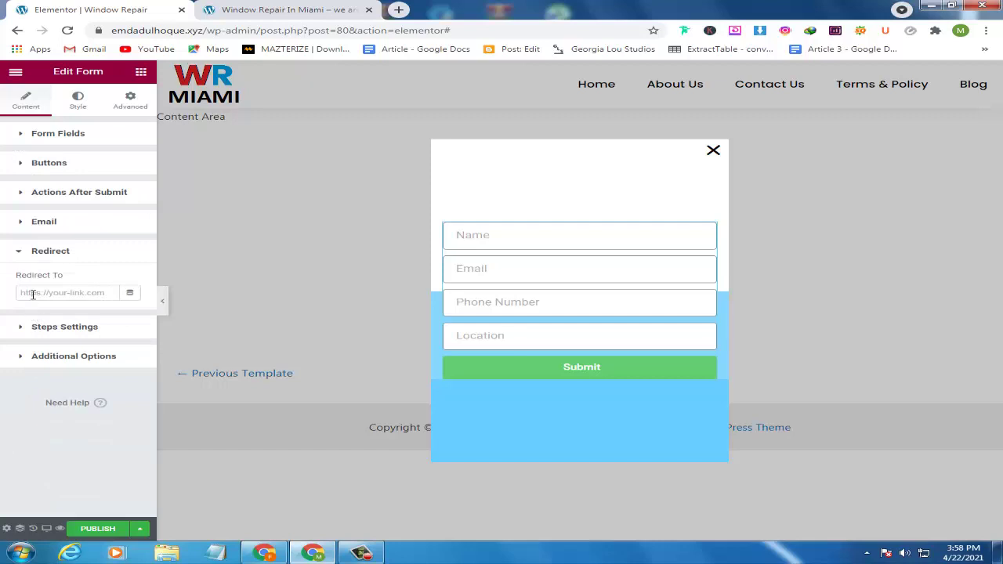
left_click(130, 294)
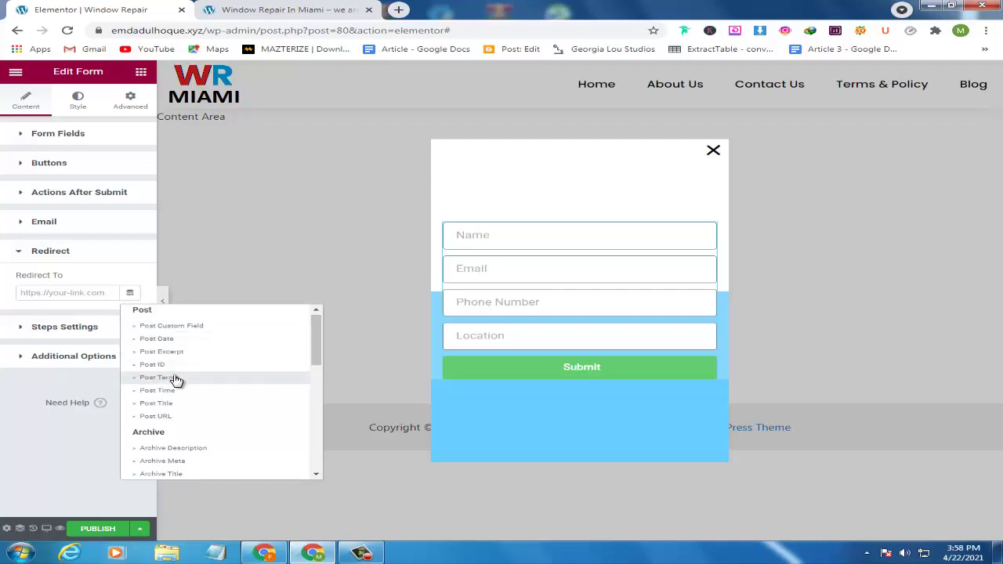
scroll(174, 396, "down", 2)
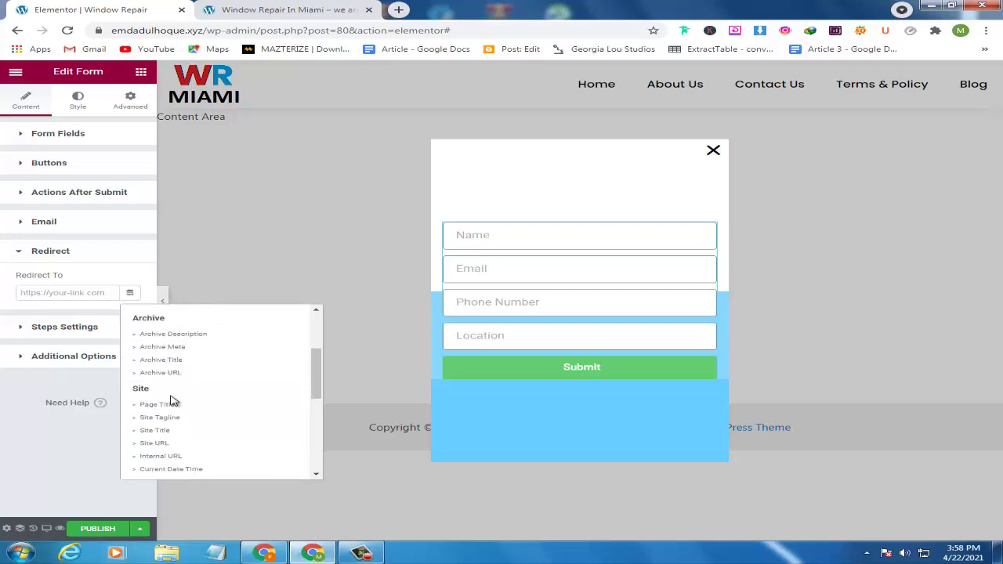
left_click(165, 447)
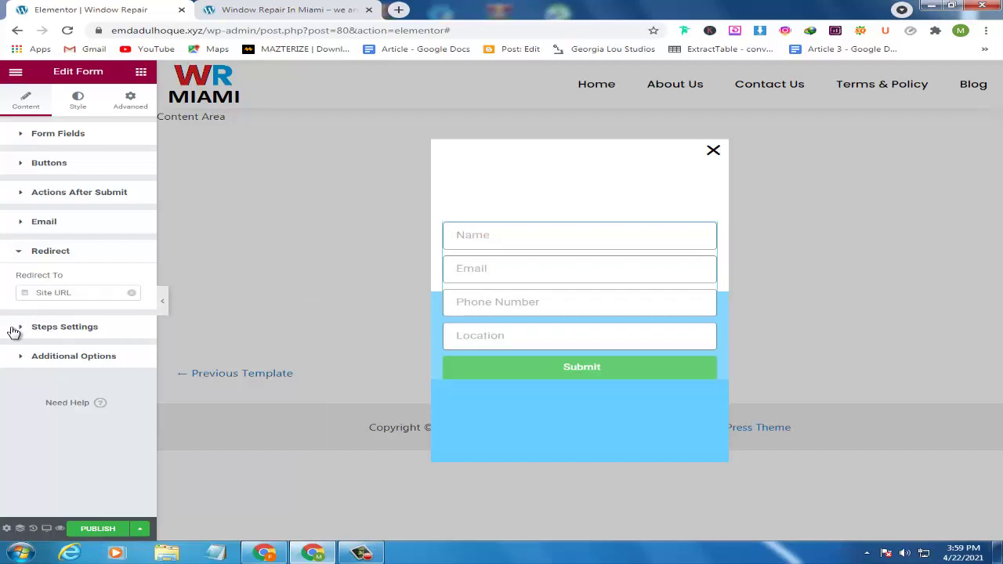
left_click(8, 321)
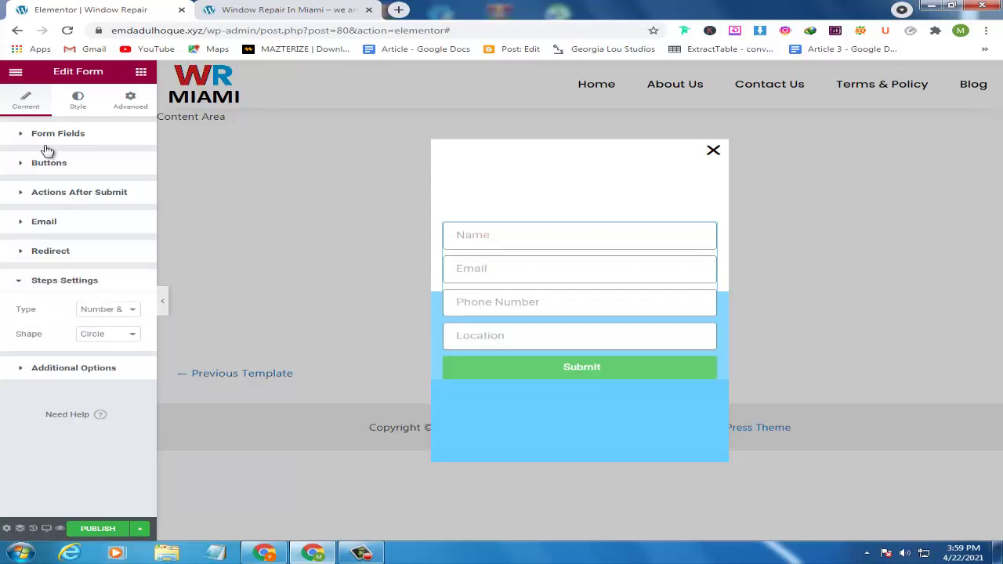
- Style the form with a columns gap of 0, a rows gap of 4, and label and HTML field spacing of 0
left_click(78, 114)
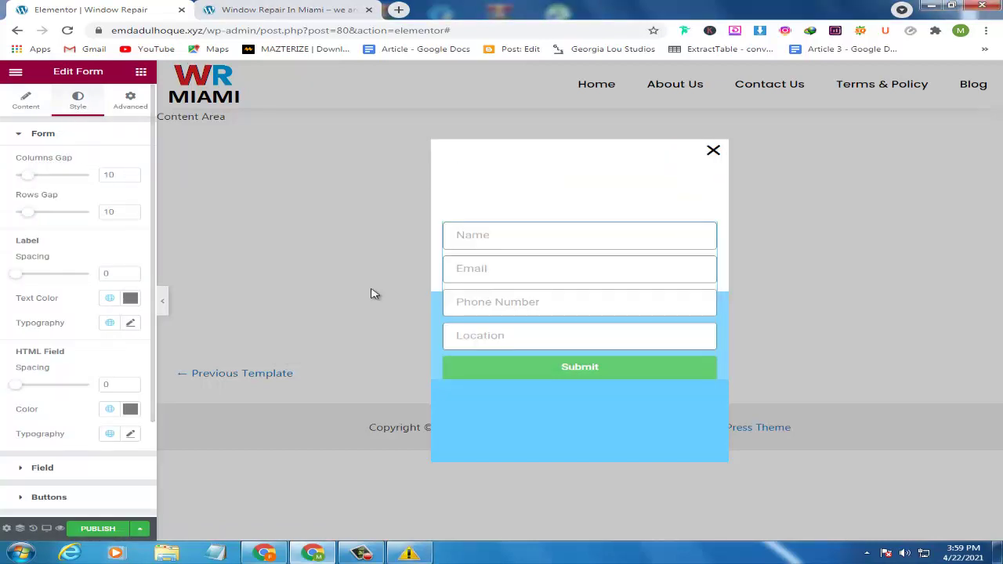
left_click_drag(26, 174, 12, 177)
left_click_drag(29, 216, 25, 217)
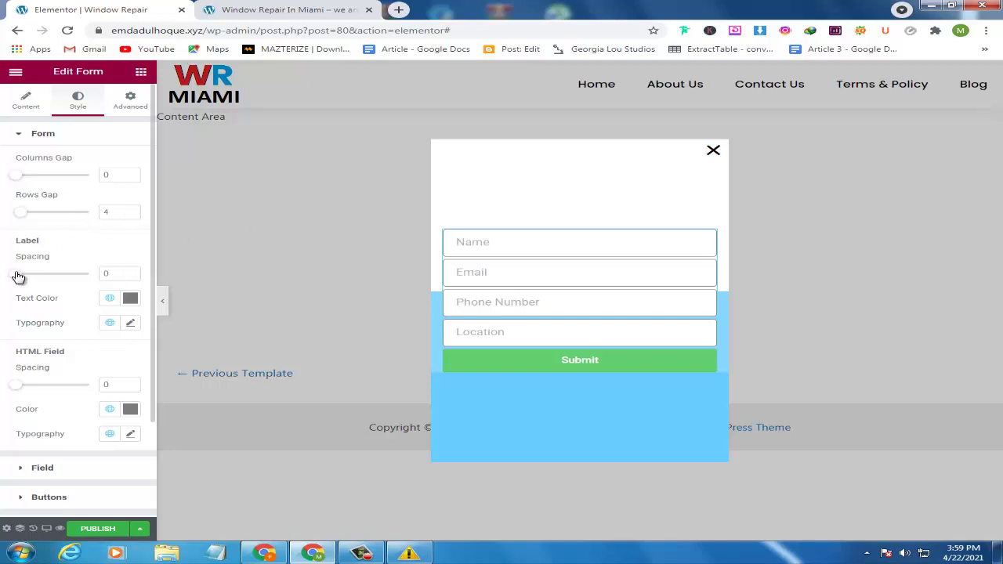
mouse_move(18, 275)
left_mouse_down()
mouse_move(48, 275)
mouse_move(3, 277)
left_mouse_up()
mouse_move(16, 387)
left_mouse_down()
mouse_move(29, 387)
mouse_move(1, 385)
left_mouse_up()
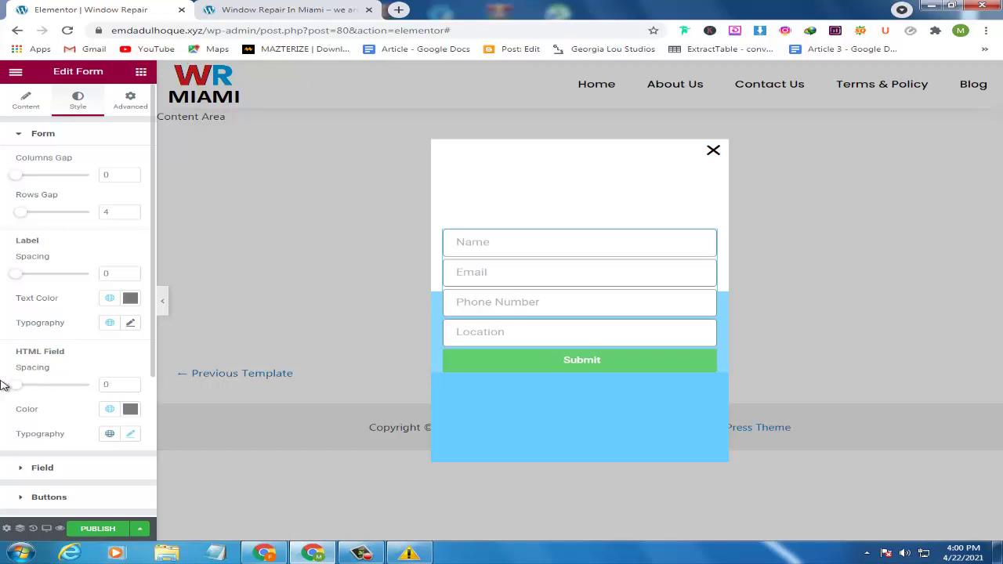
- Set the text color of the form fields to black (#000000)
scroll(23, 365, "down", 3)
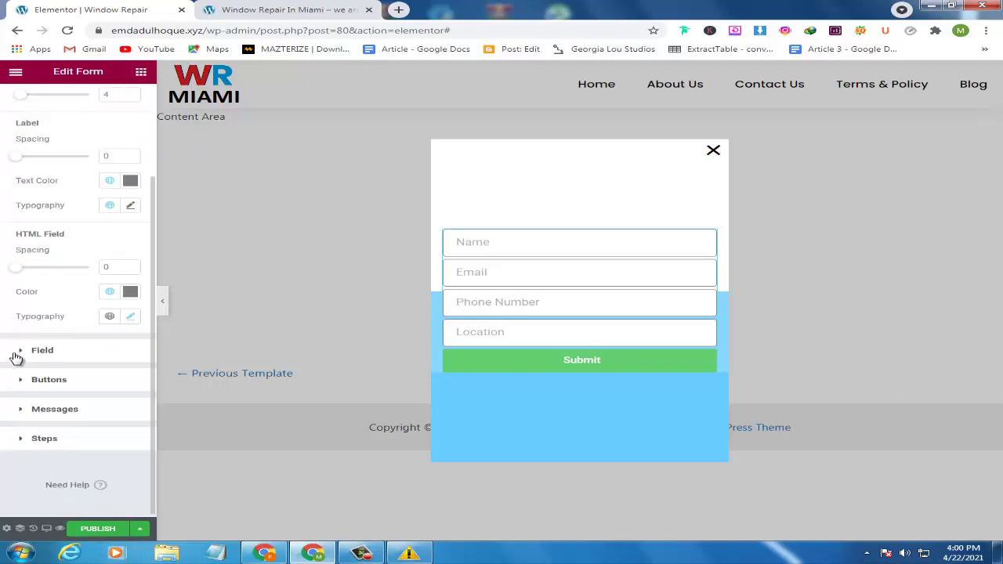
left_click(19, 353)
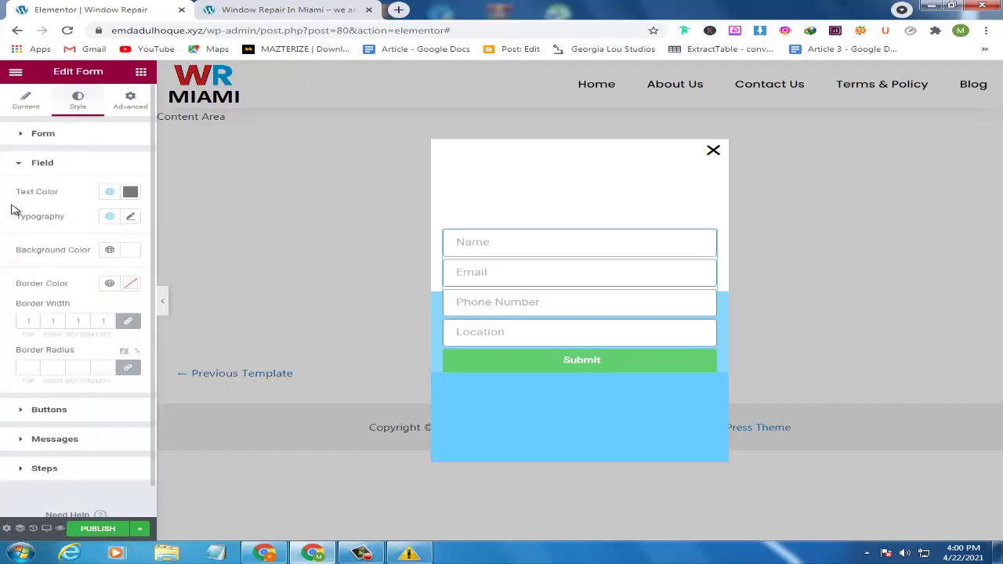
left_click(130, 195)
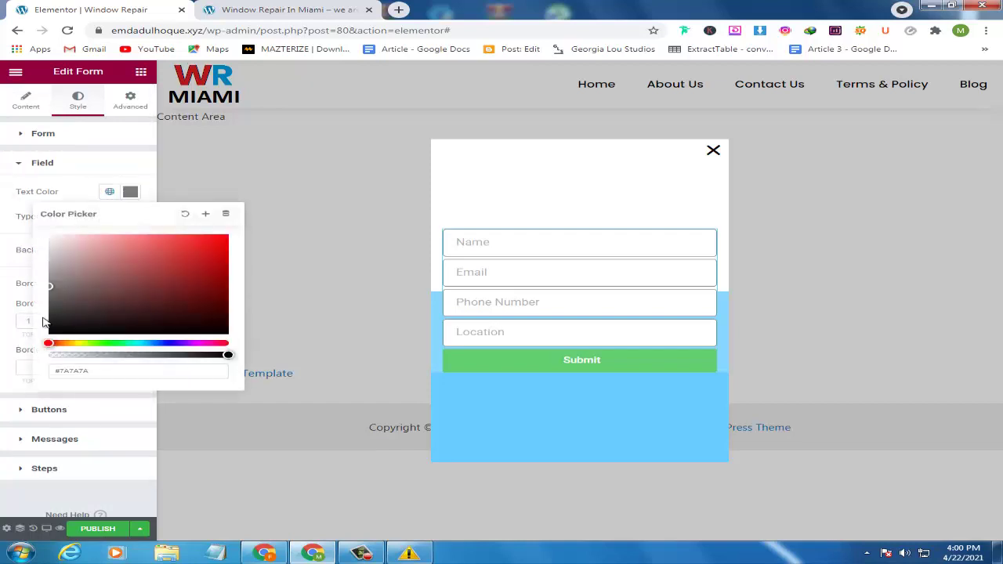
left_click_drag(50, 298, 39, 345)
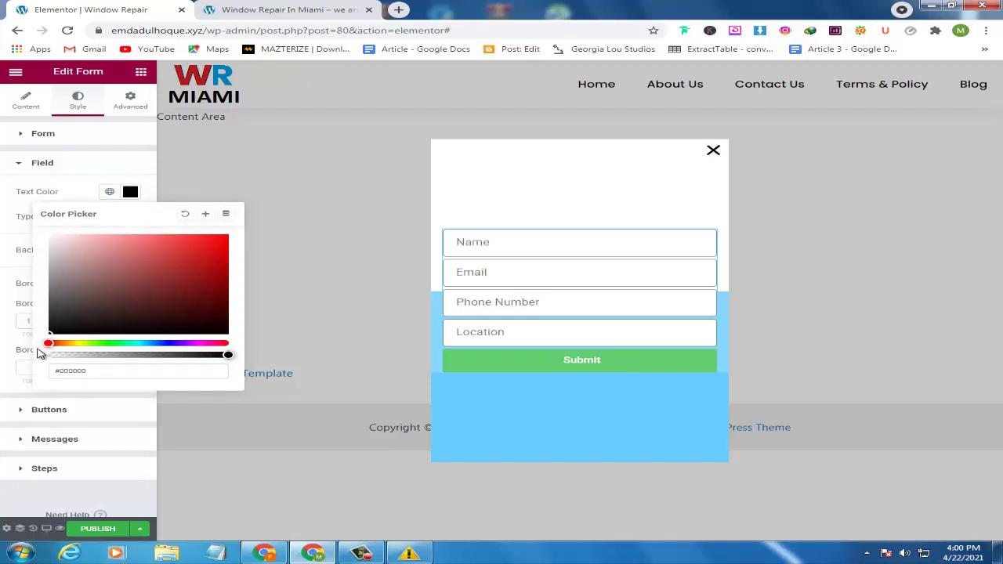
left_click(3, 265)
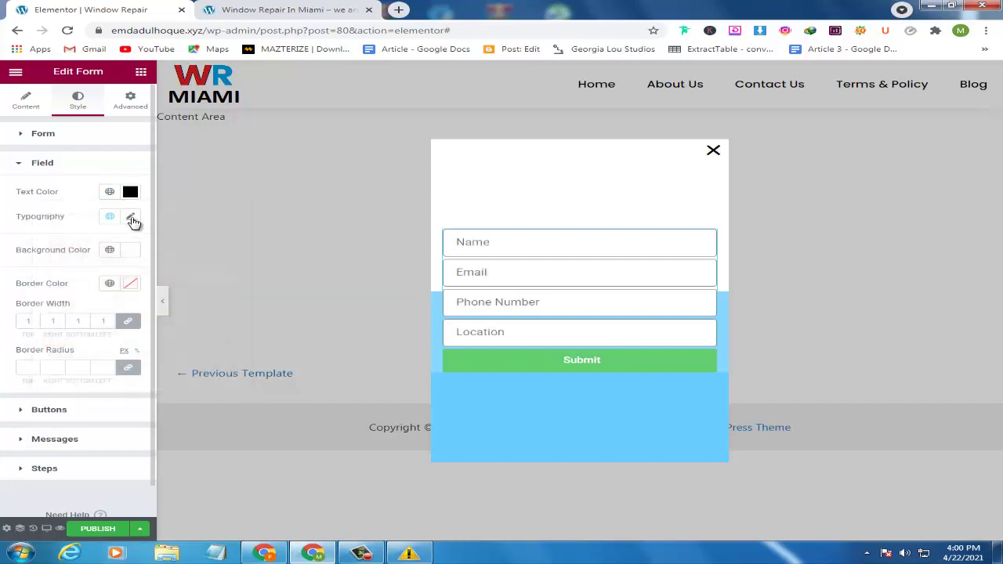
- Set the form fields' typography to the Muli font family at 16 px
left_click(131, 218)
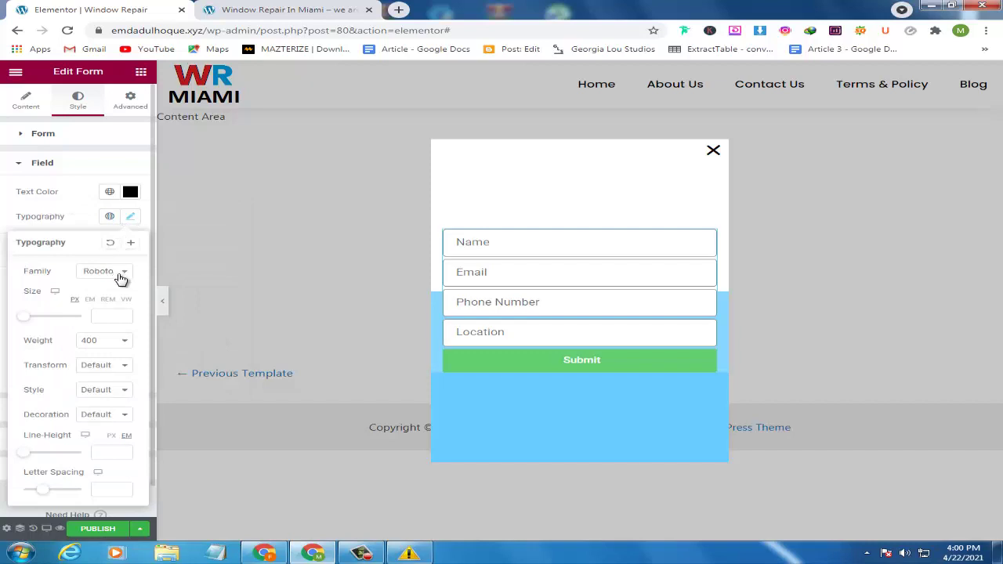
left_click(102, 271)
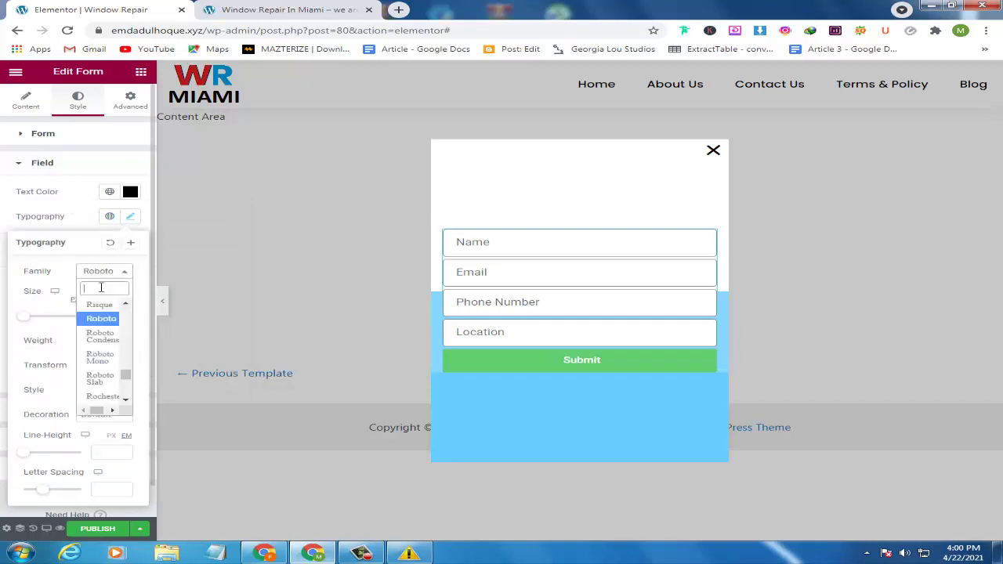
type("muli")
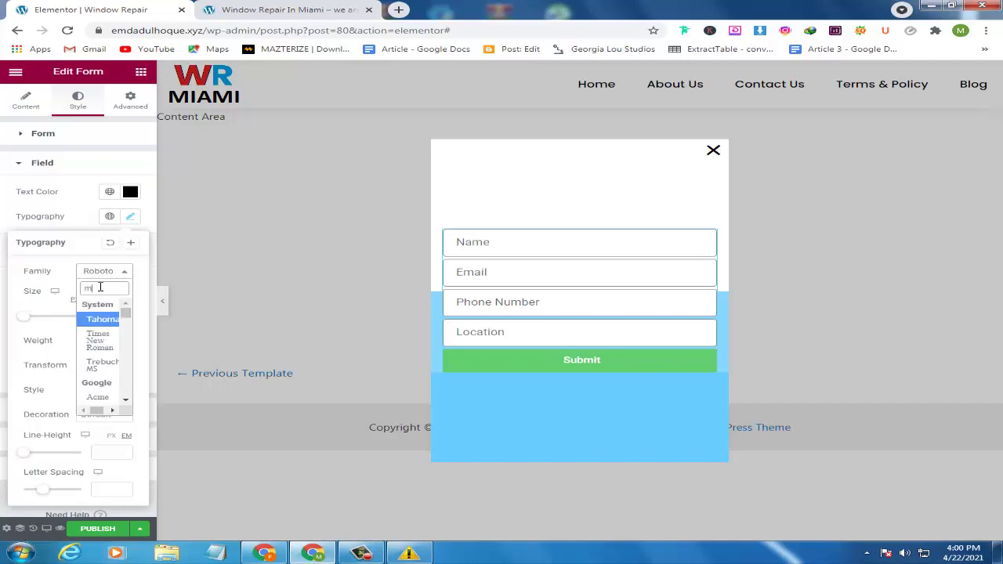
left_click(120, 319)
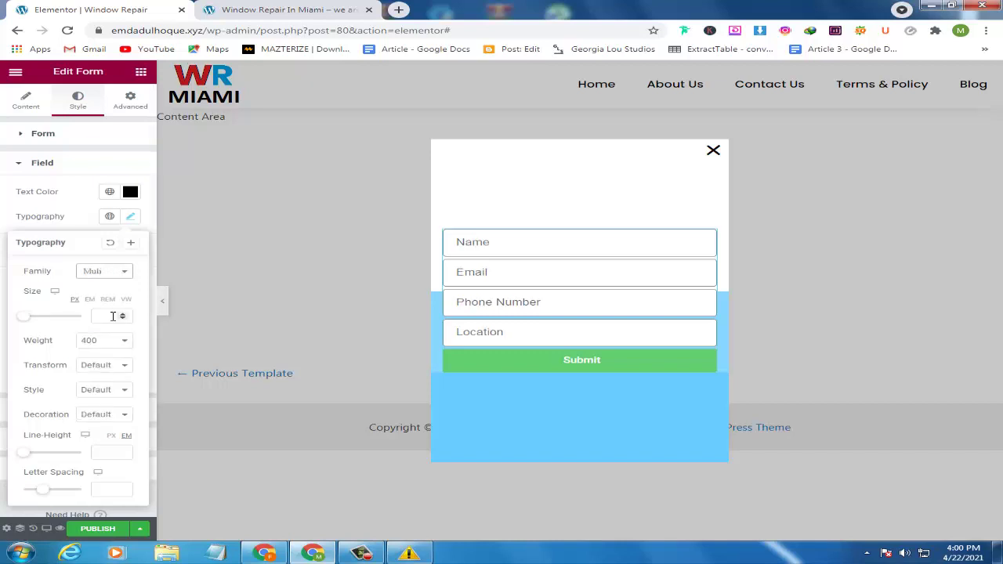
left_click(101, 316)
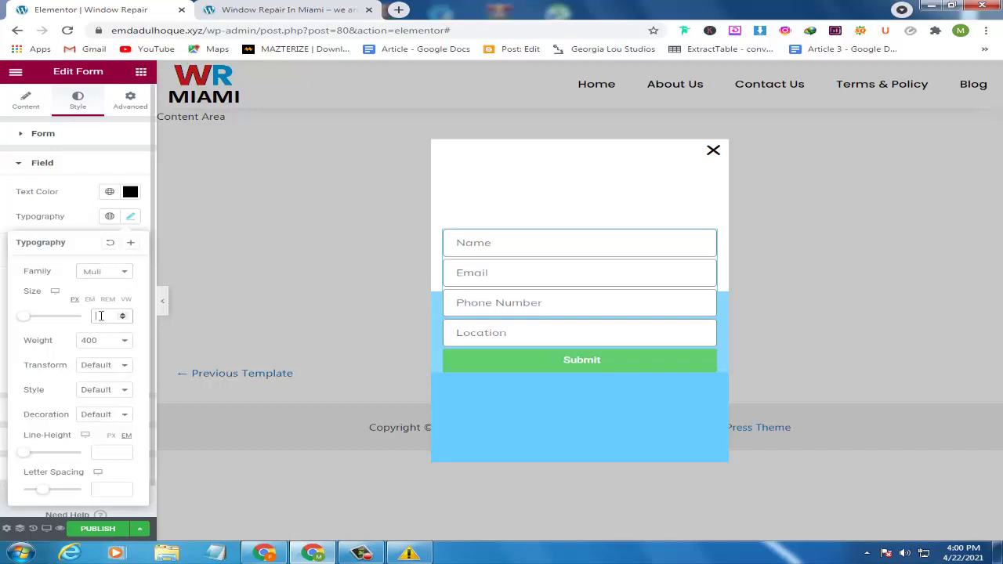
type("1")
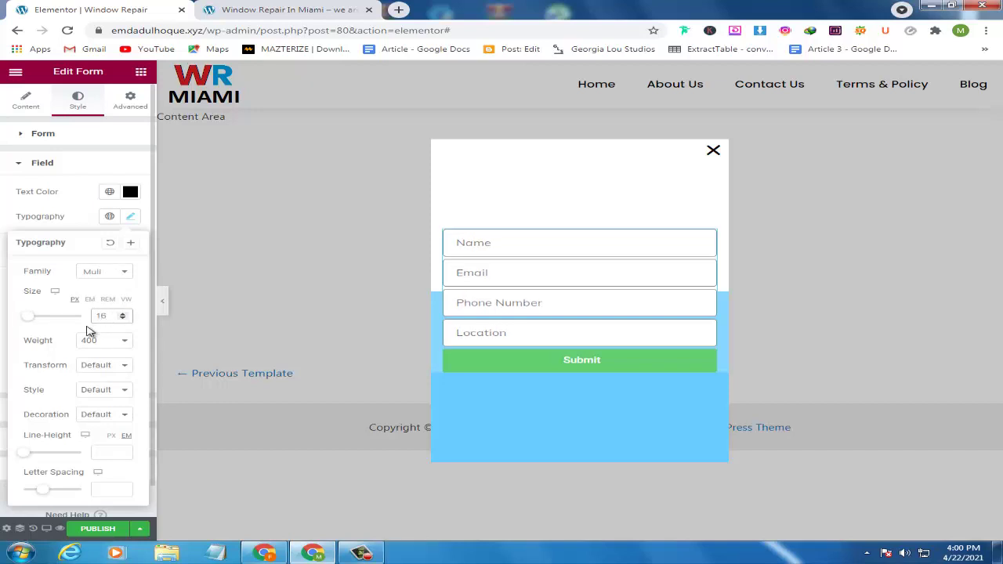
type("6")
- Set the form fields' font weight to 500 and line height to 18 px
left_click(123, 342)
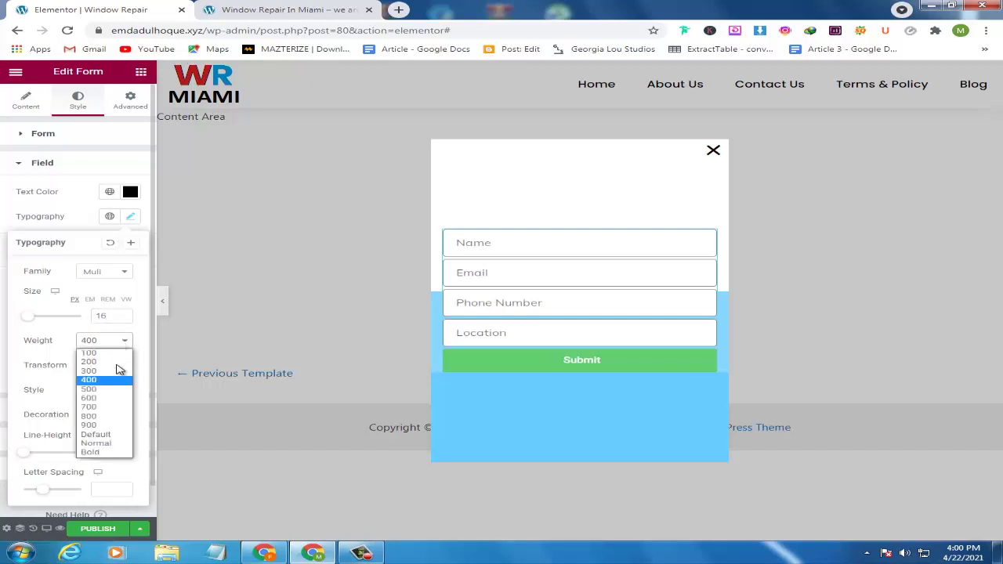
left_click(110, 390)
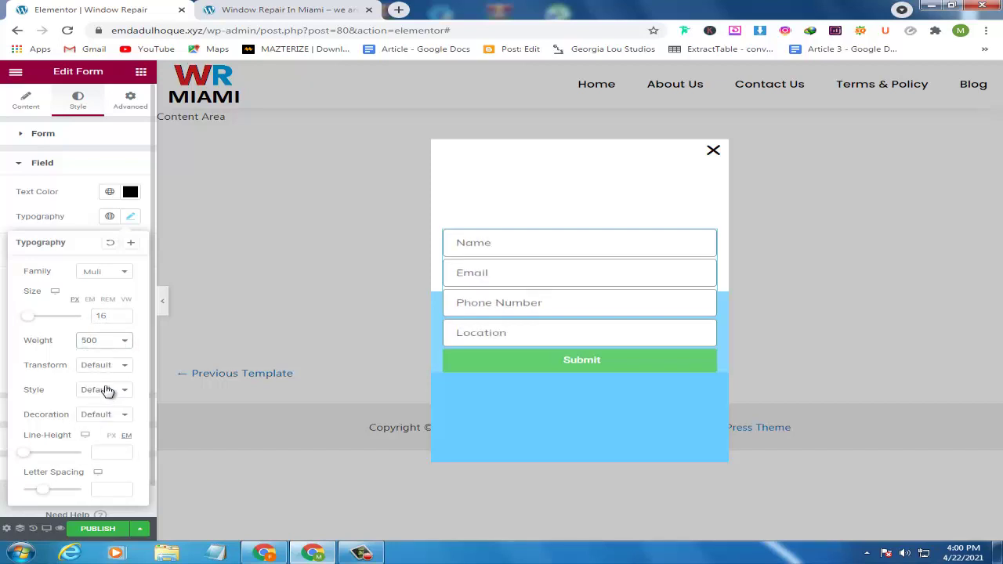
scroll(112, 374, "down", 1)
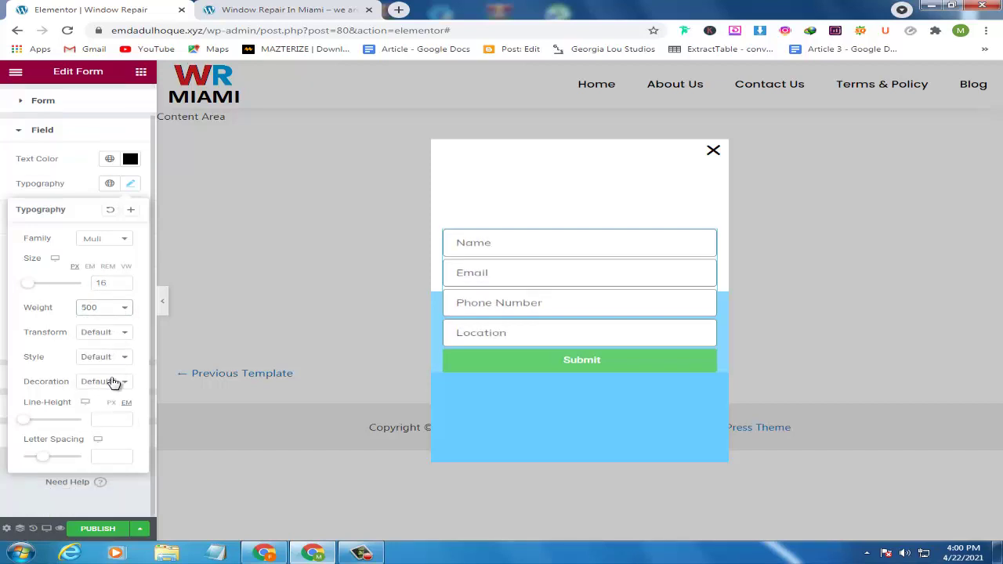
left_click(102, 419)
type("18")
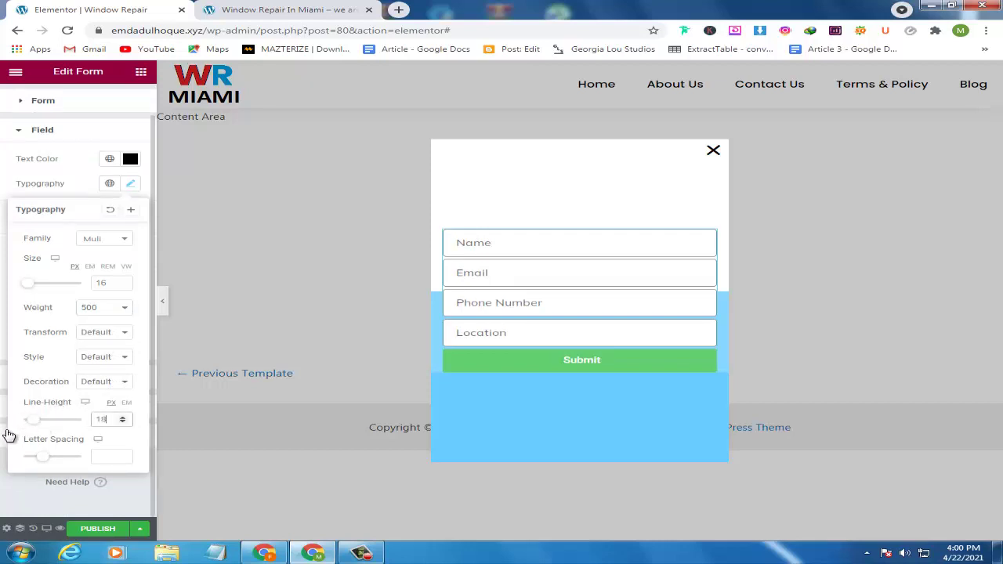
left_click(5, 279)
- Dismiss the Windows color scheme prompt and set the form fields' background color to white (#FFFFFF)
left_click(687, 150)
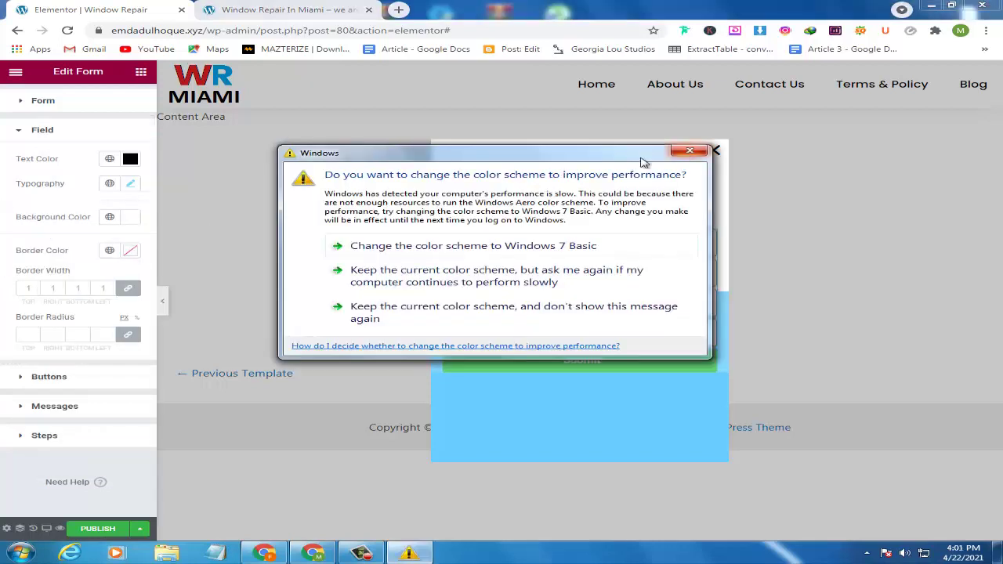
left_click(130, 223)
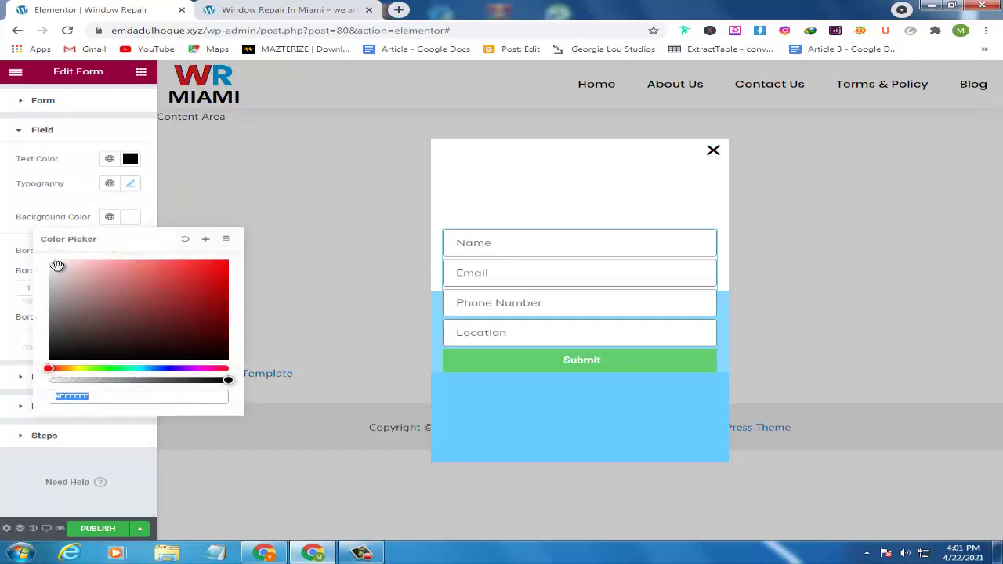
left_click(55, 275)
left_click_drag(45, 271, 21, 243)
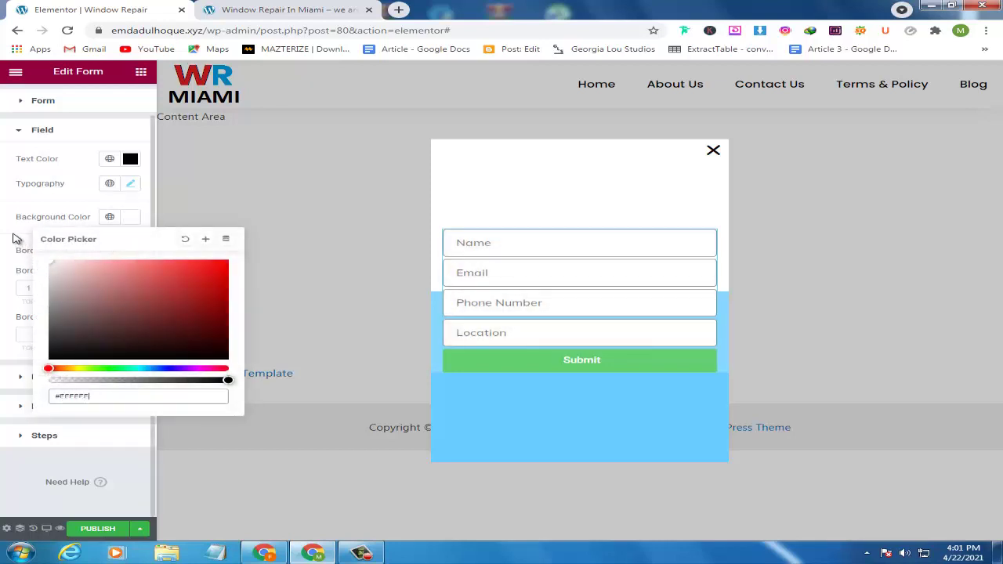
- Set the form fields' background color to a very light gray
left_click(4, 216)
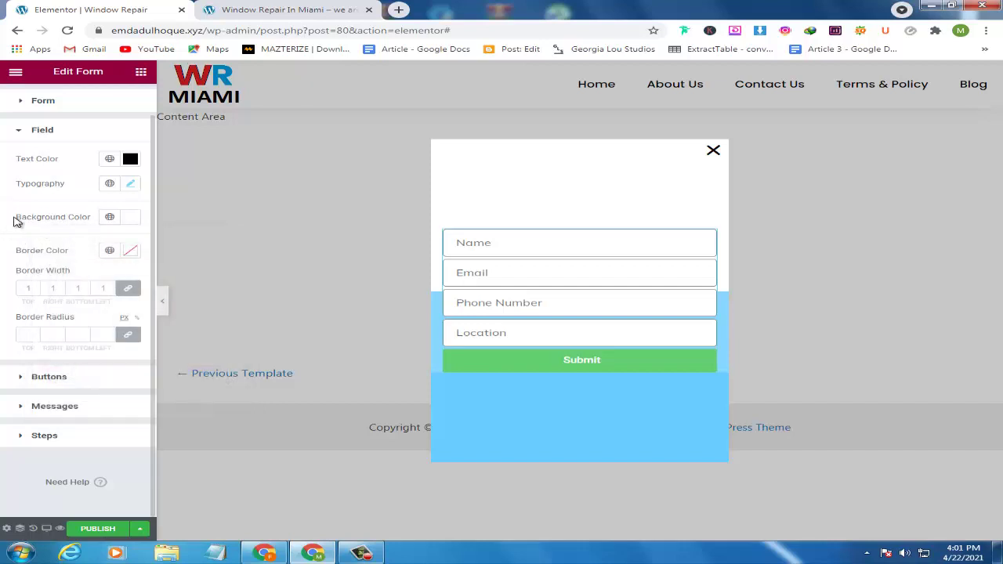
left_click(131, 217)
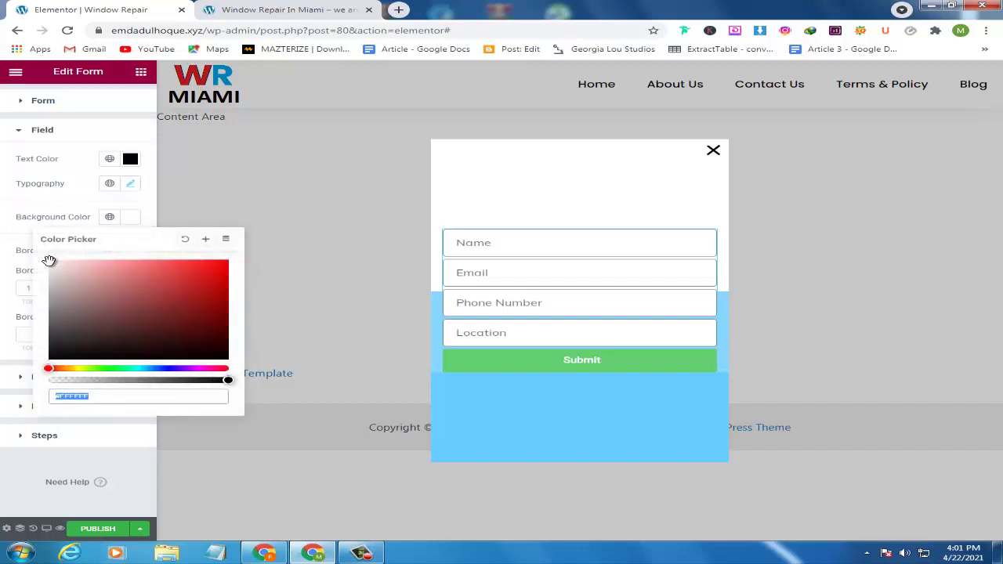
left_click_drag(49, 261, 23, 262)
left_click_drag(48, 265, 47, 269)
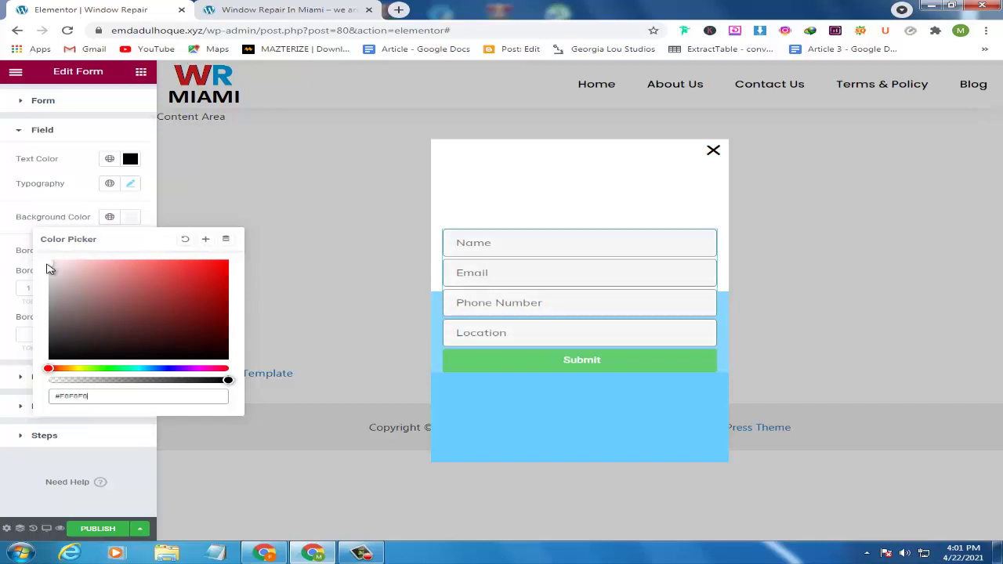
left_click(8, 239)
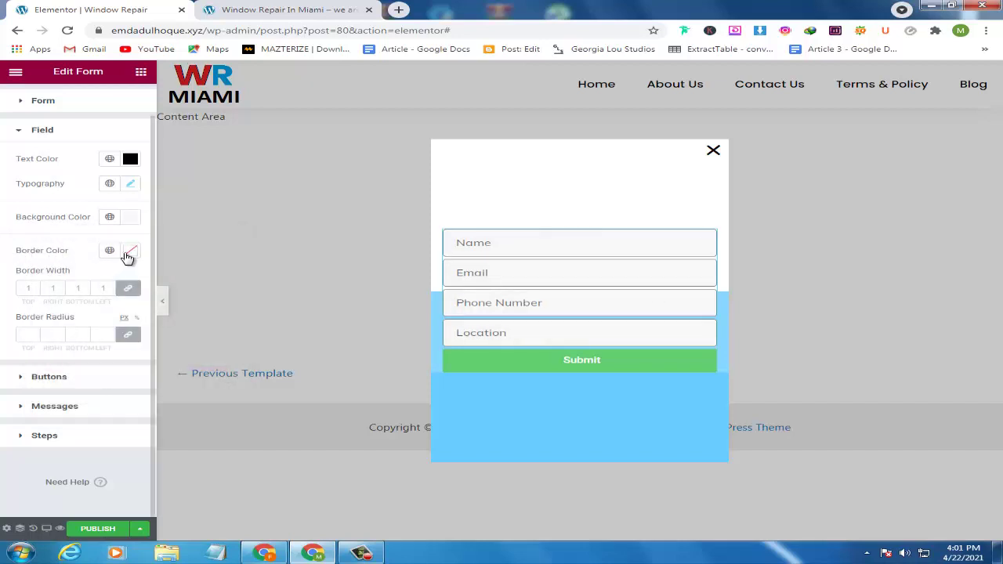
- Set the form fields' border color to black (#000000)
left_click(129, 252)
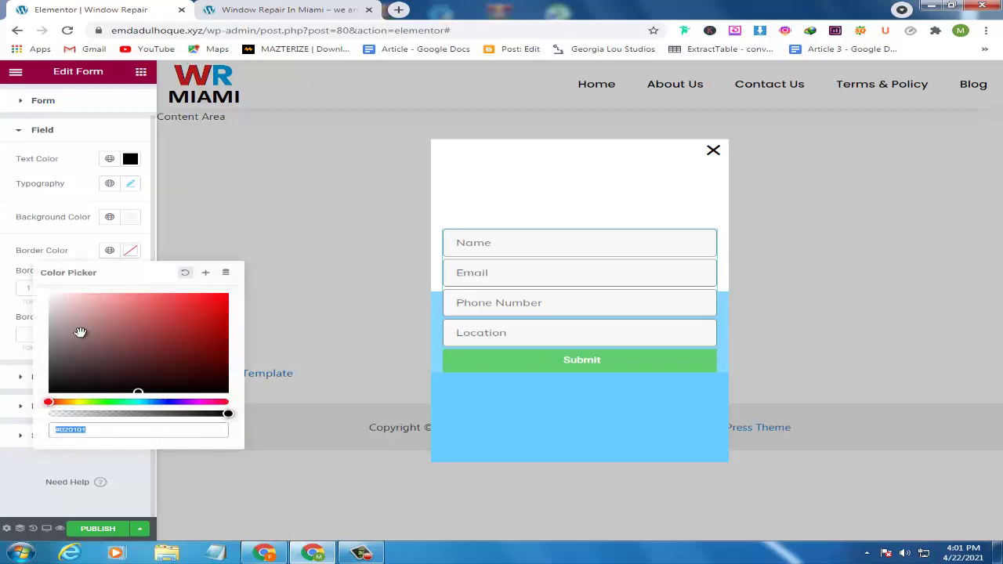
left_click_drag(187, 400, 224, 393)
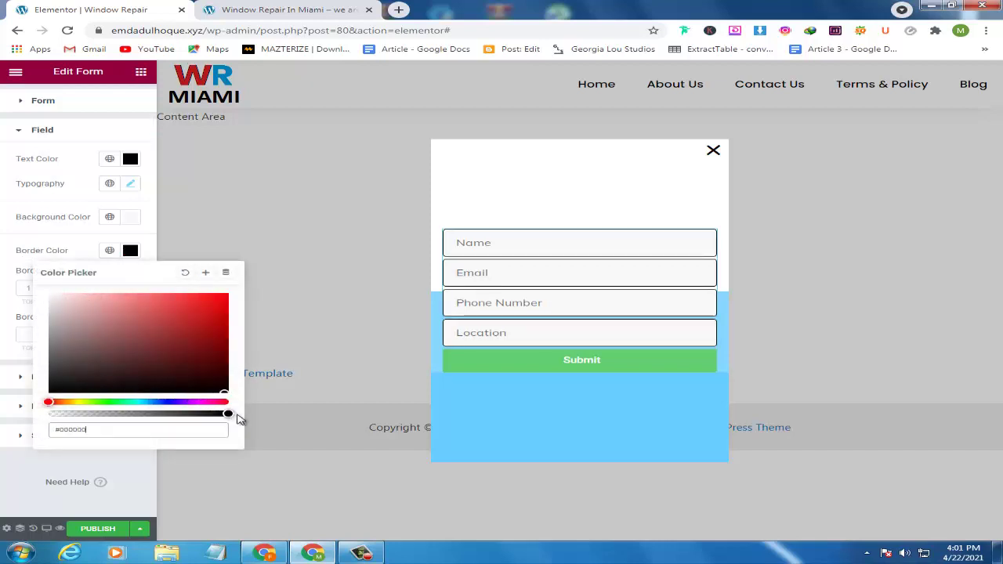
left_click_drag(78, 431, 60, 433)
left_click(3, 306)
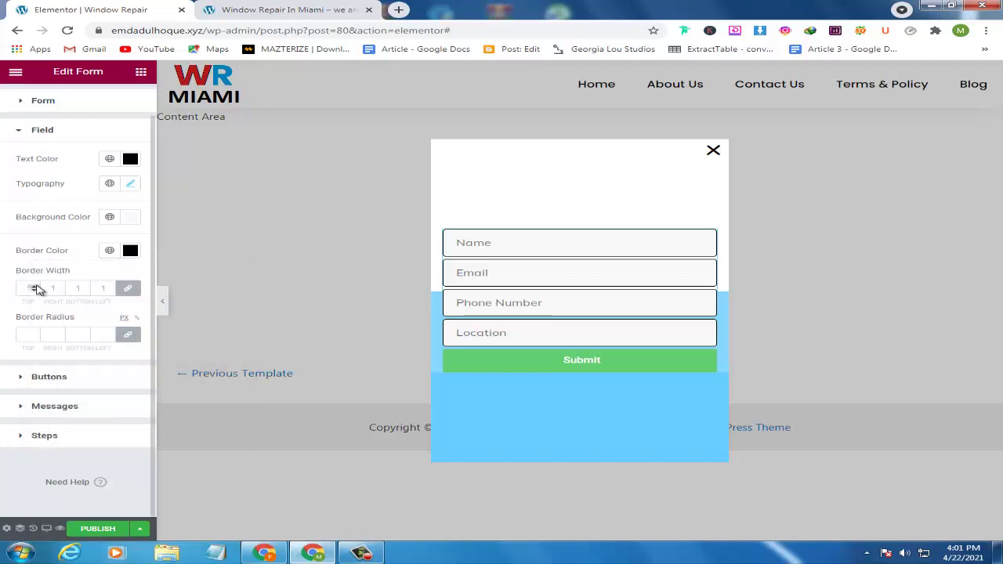
- Set the form fields' border width to 2 and border radius to 4 px on all sides
left_click(34, 290)
type("2")
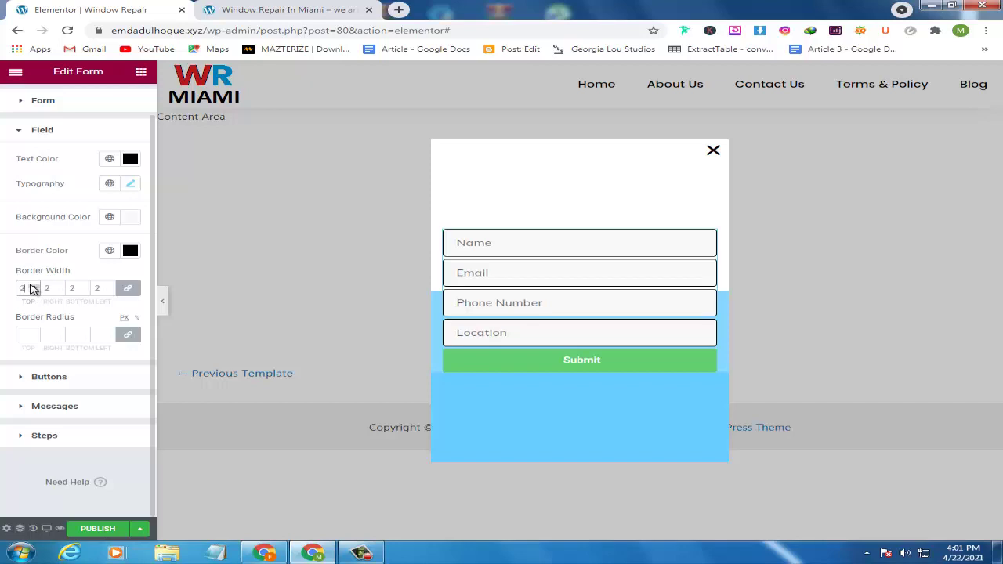
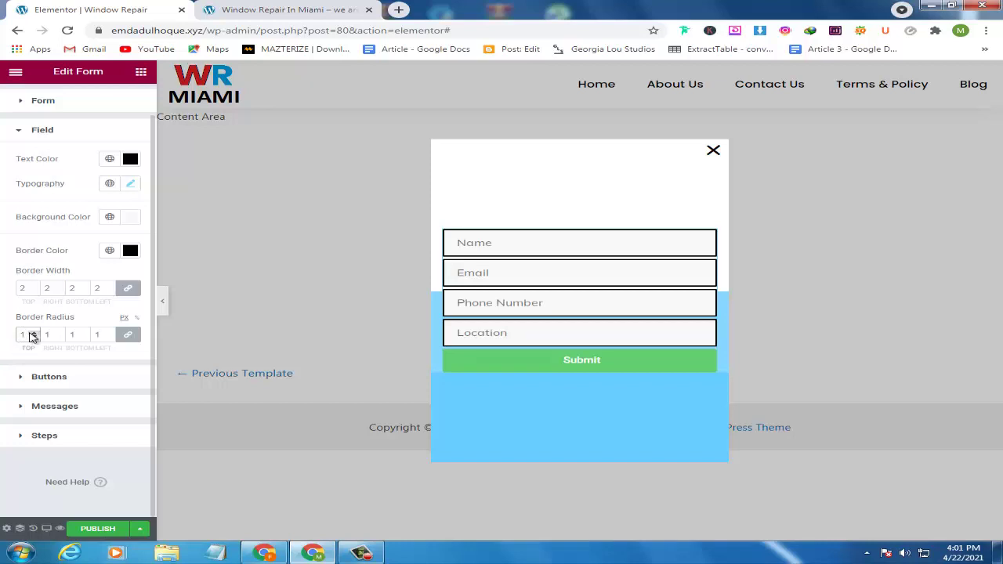
double_click(25, 334)
type("4")
left_click(710, 149)
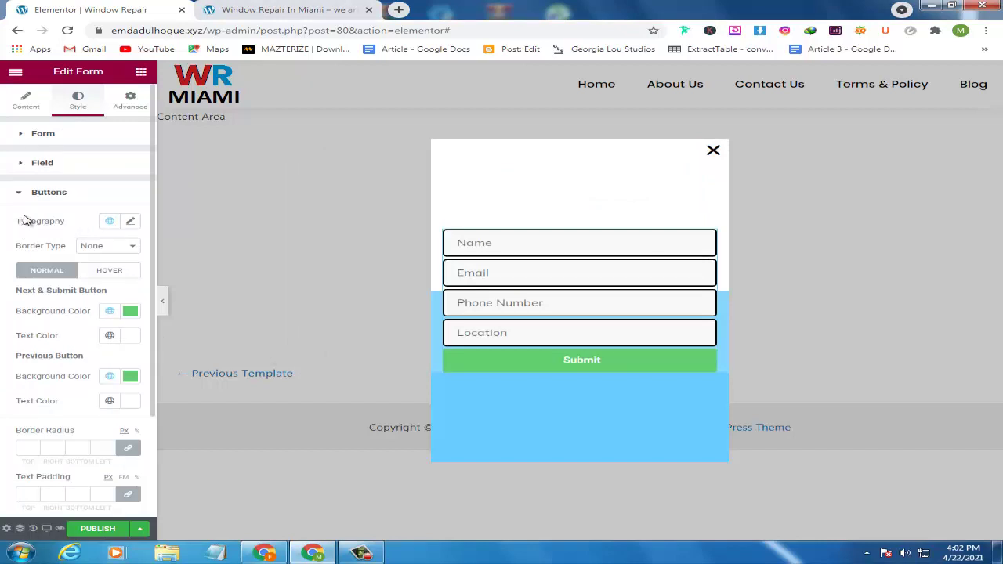
- Set the form buttons' typography to the Muli font family at 16 px
left_click(128, 223)
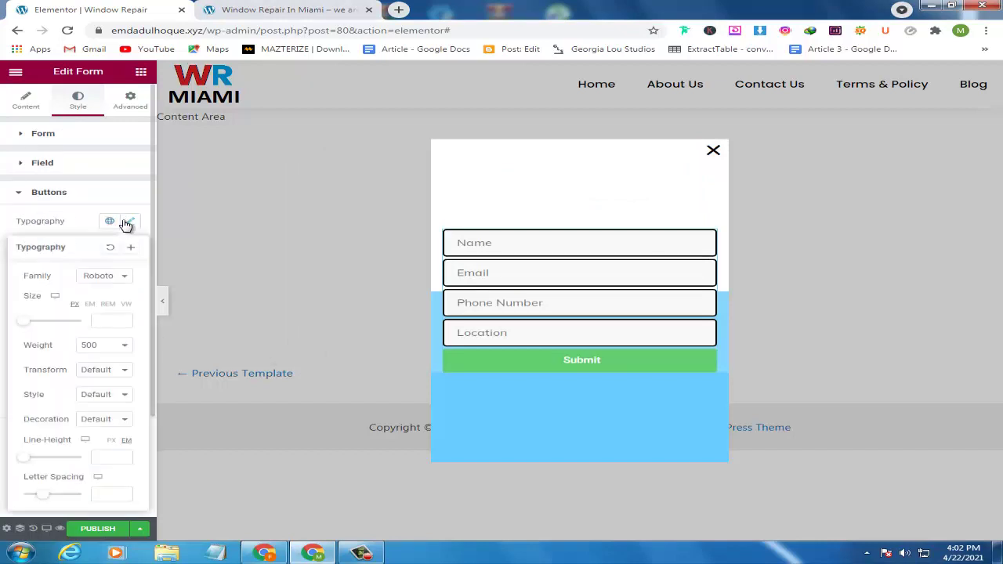
left_click(117, 279)
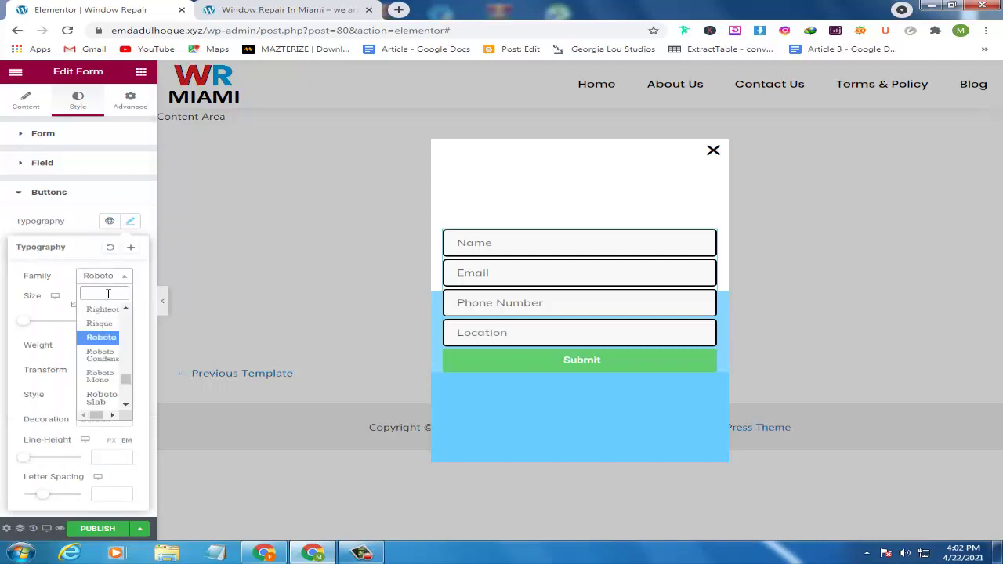
type("muli")
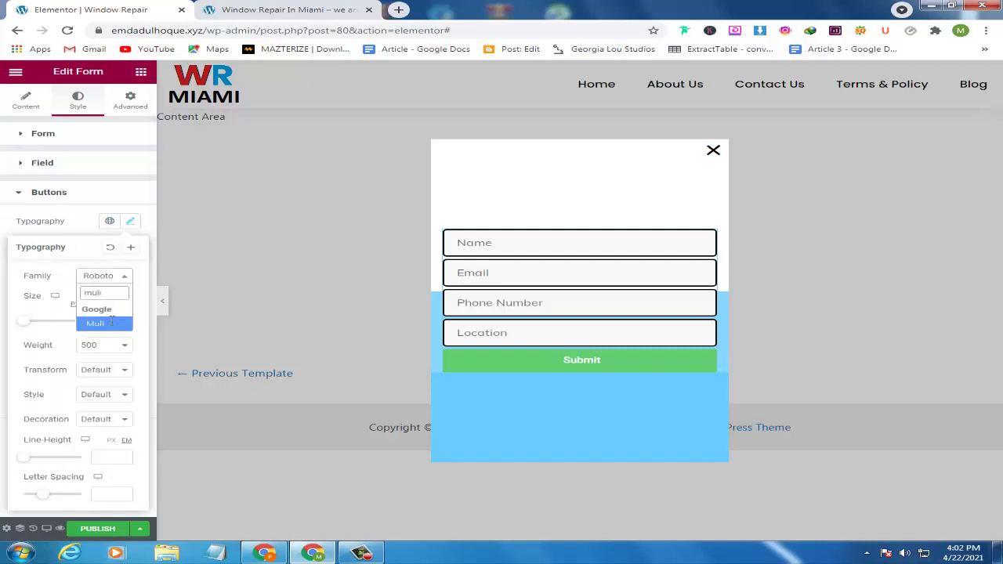
left_click(110, 322)
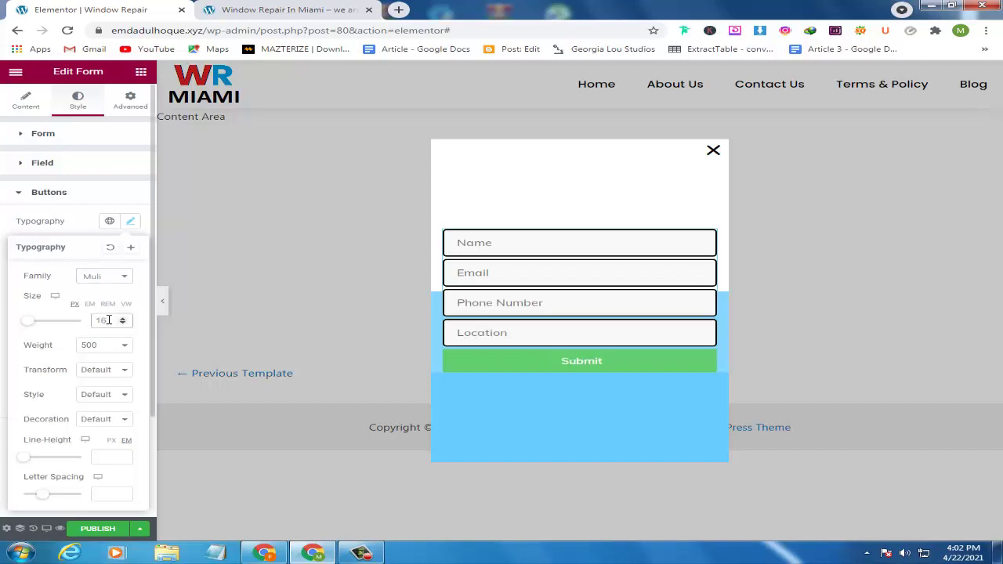
- Set the form buttons' font weight to 600 and line height to 20 px
left_click(112, 346)
left_click(89, 403)
scroll(102, 384, "down", 1)
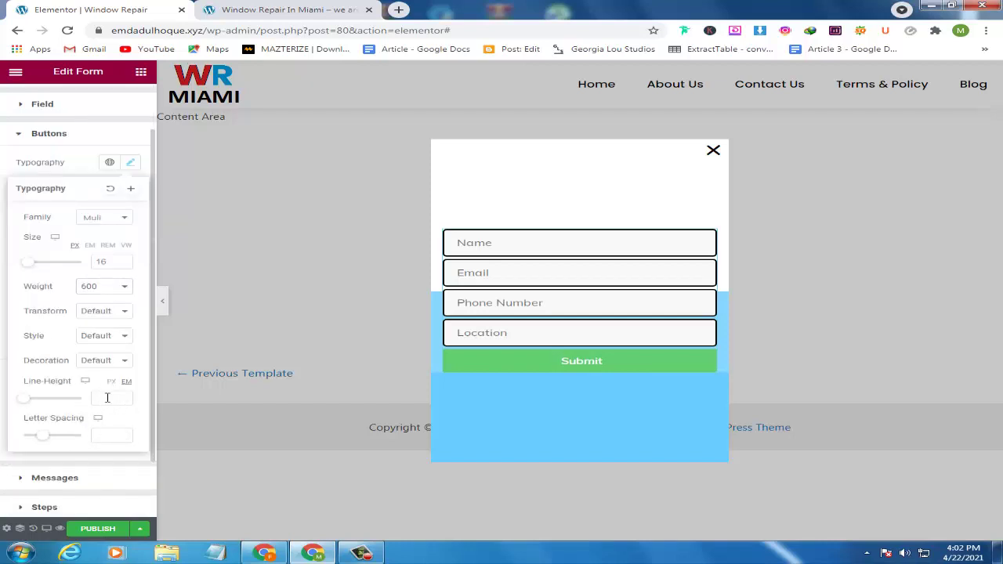
left_click(107, 398)
type("20")
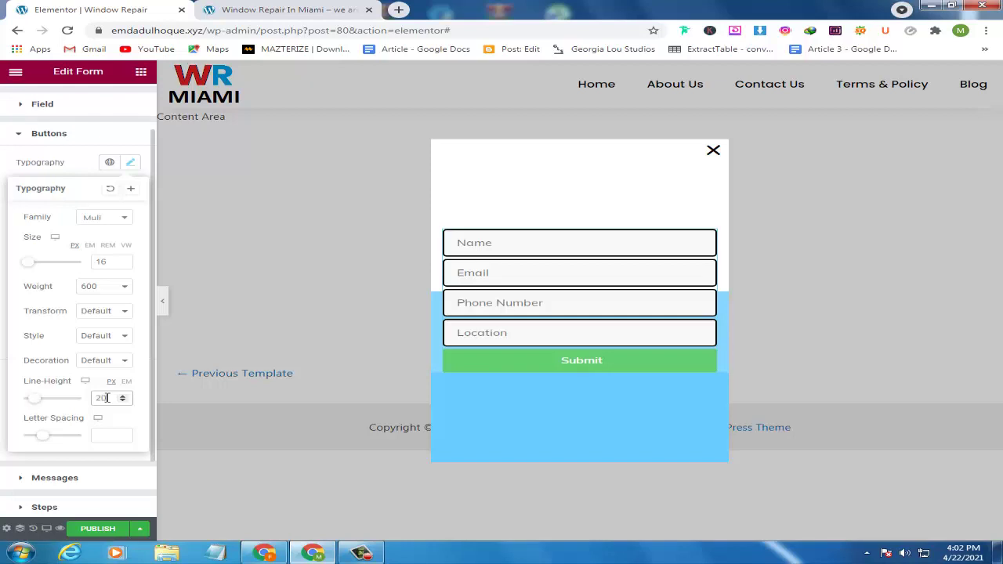
left_click(3, 366)
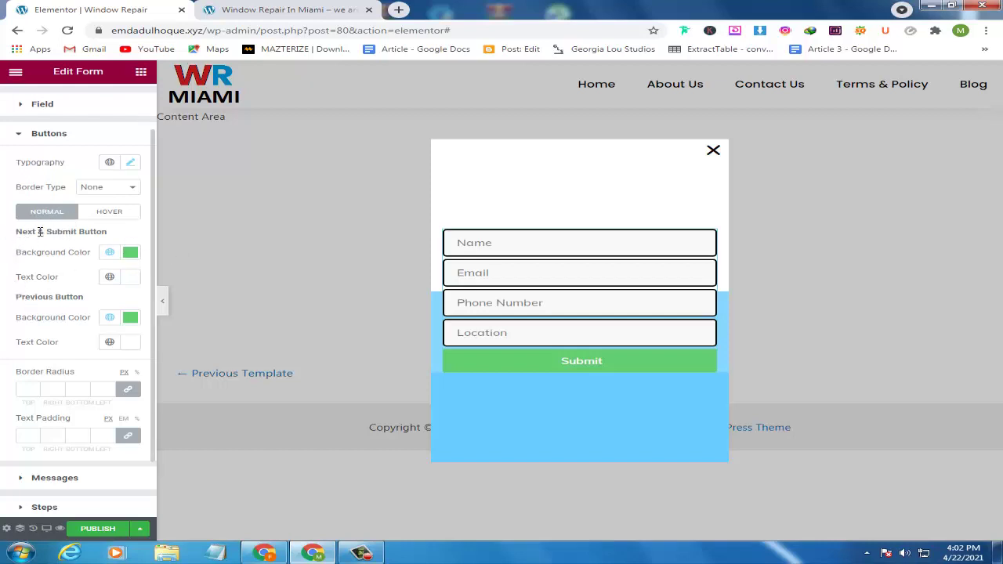
- Set the Next & Submit button's background color to light blue (#69C0FF)
left_click_drag(47, 233, 113, 237)
left_click(35, 258)
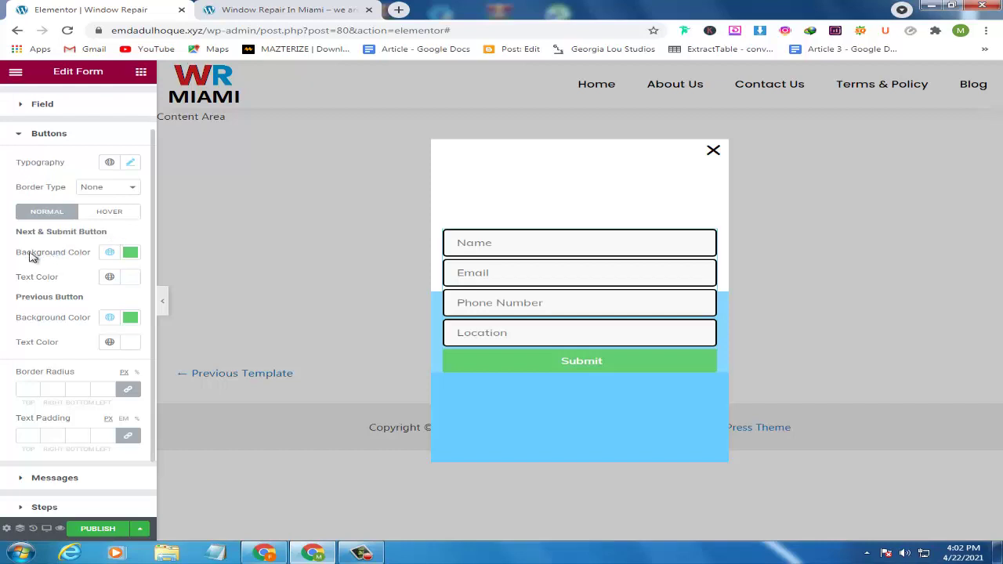
left_click(130, 255)
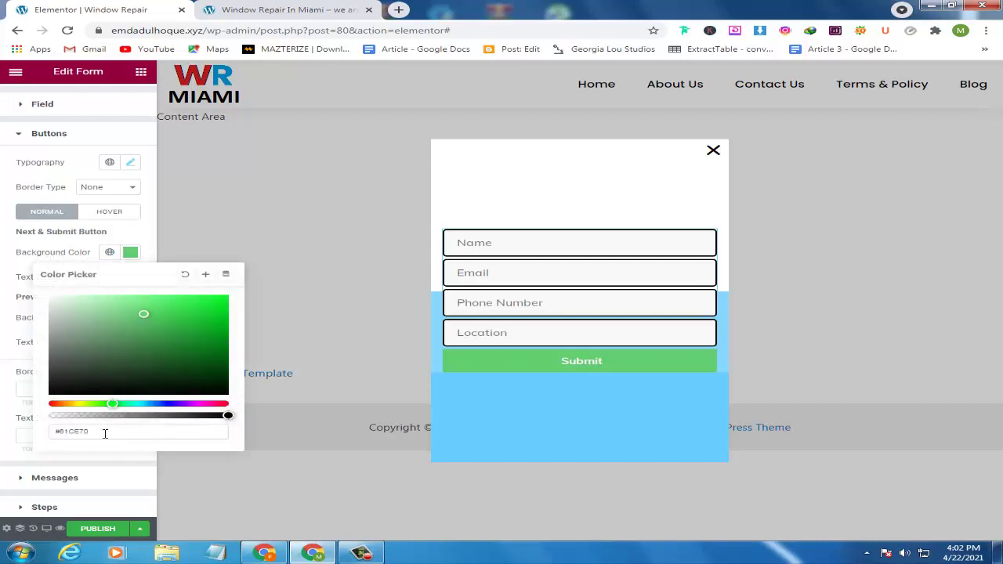
left_click_drag(105, 432, 58, 431)
type("6")
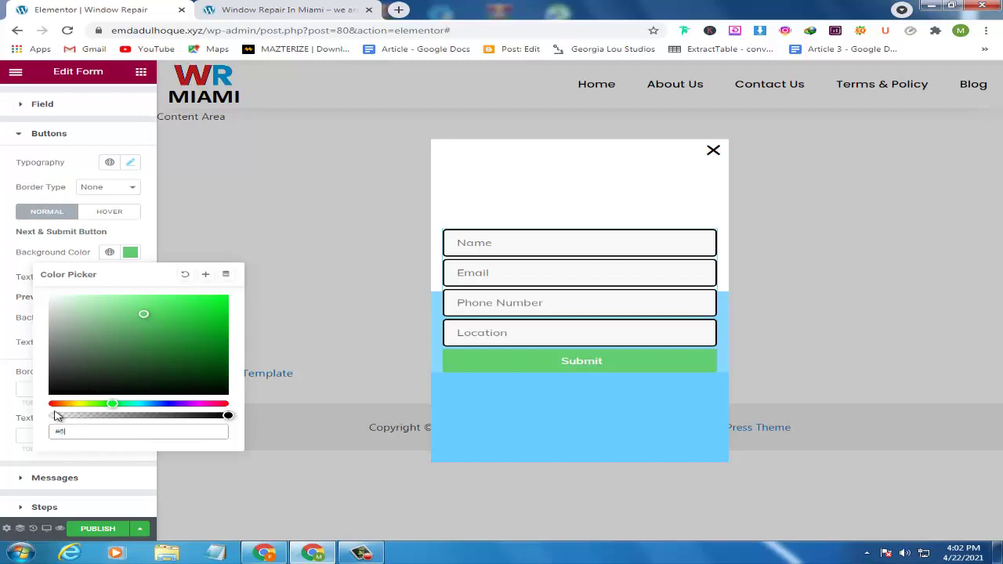
type("9C0FF")
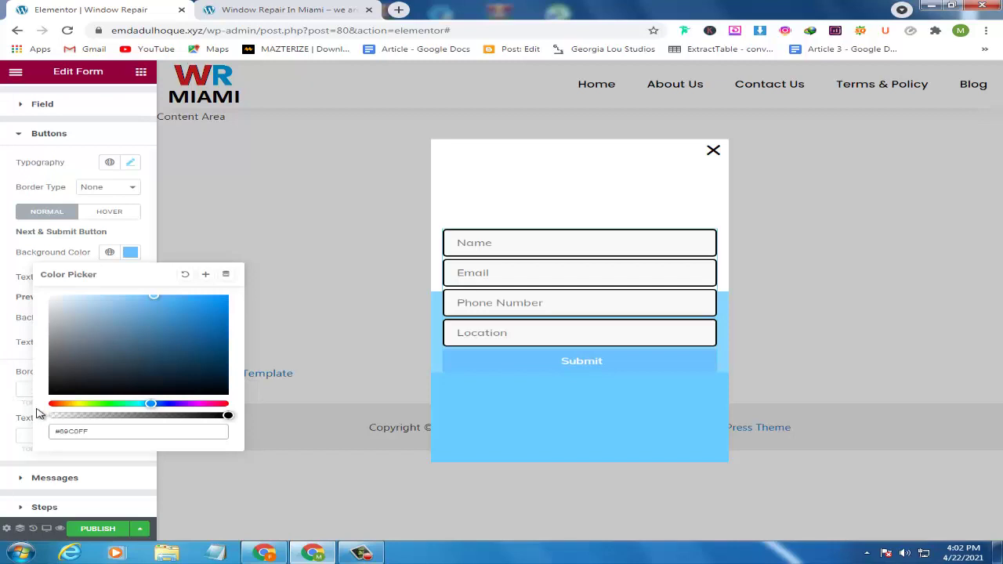
left_click(17, 244)
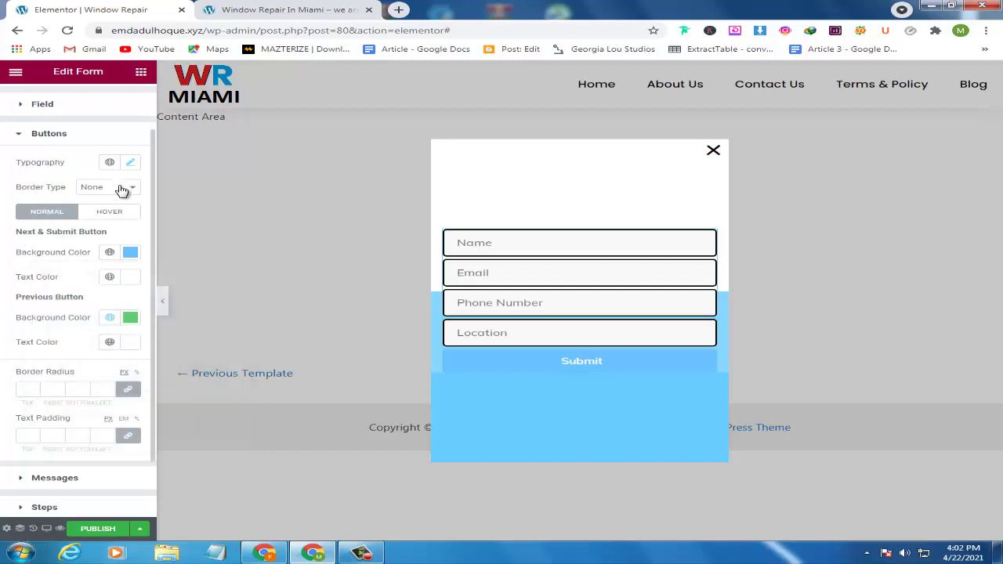
- Try a Solid border type on the form buttons, dismiss the Windows color scheme prompt, and return the border type to None
left_click(118, 188)
left_click(86, 210)
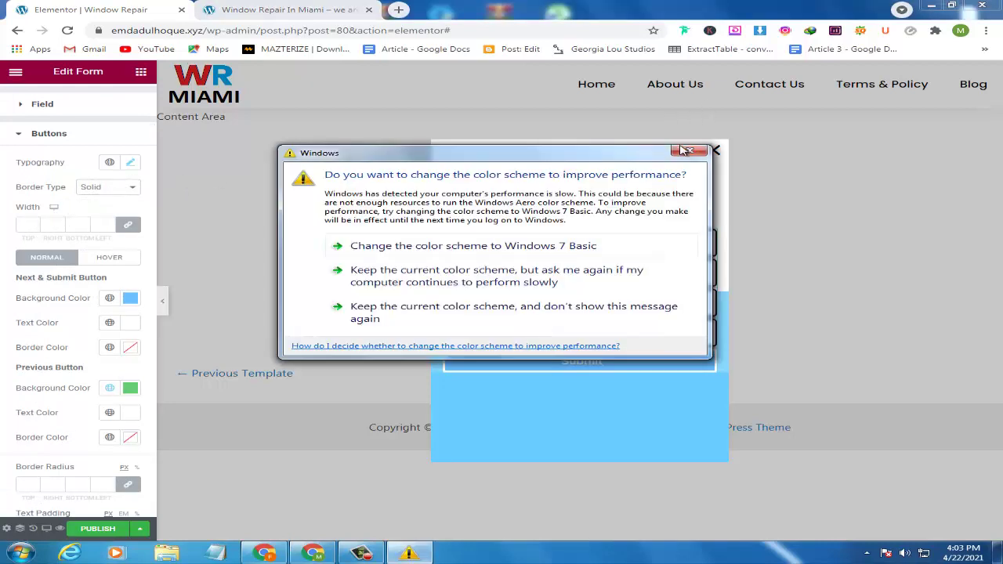
left_click(678, 153)
left_click(127, 190)
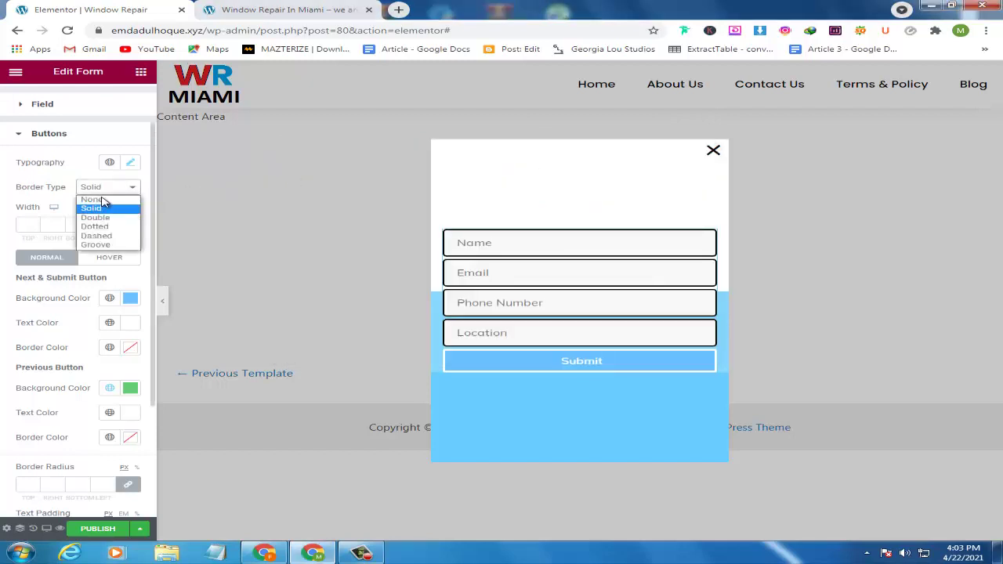
left_click(102, 201)
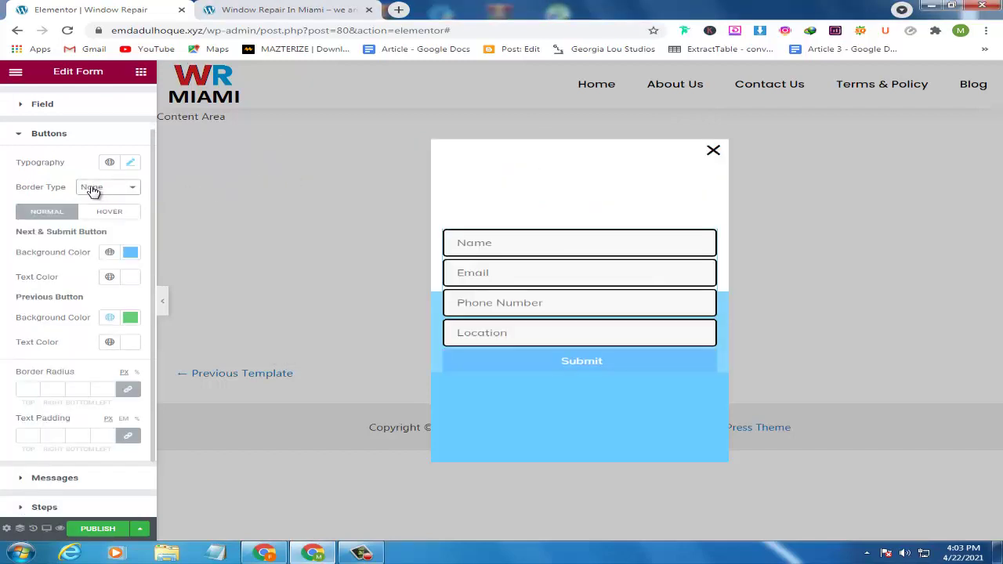
- Set the Next & Submit button's background color to orange (#FF7B00)
left_click(123, 254)
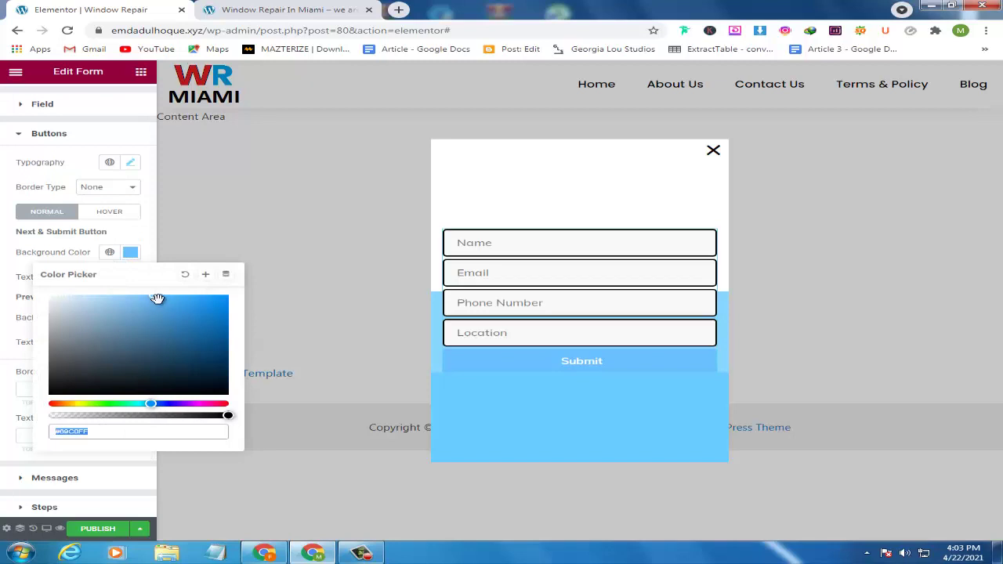
left_click_drag(212, 298, 227, 295)
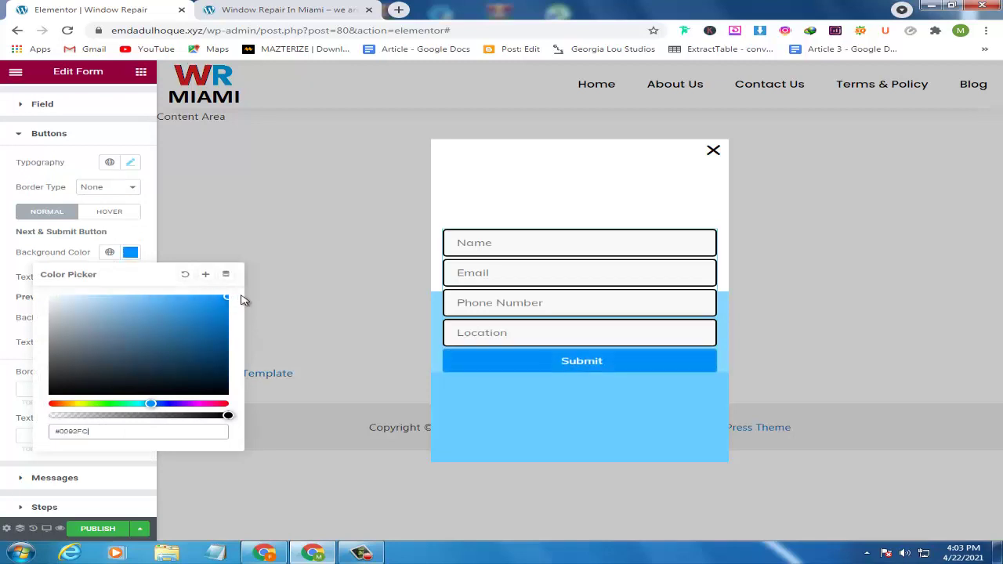
left_click(65, 404)
left_click_drag(64, 403, 63, 403)
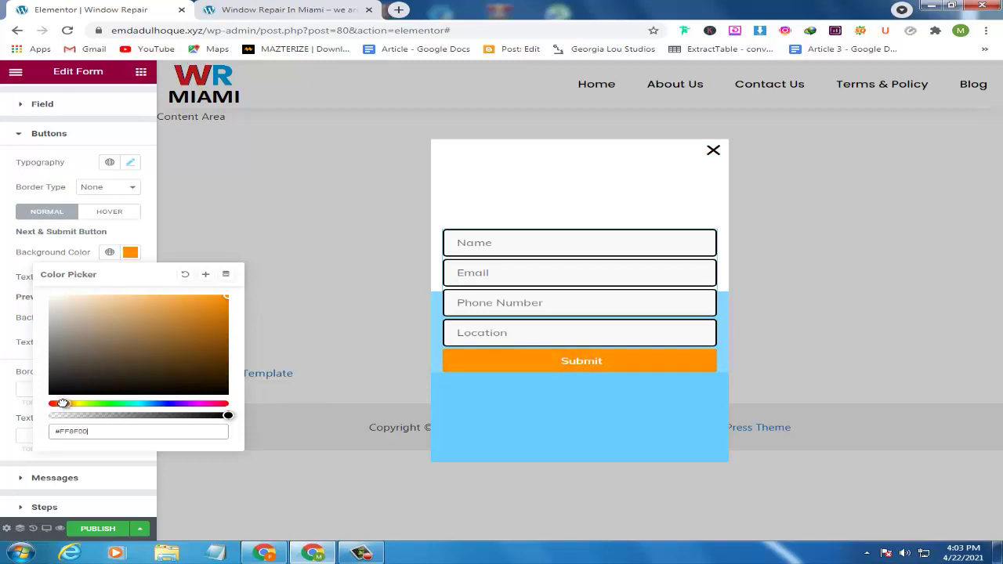
left_click_drag(64, 404, 62, 404)
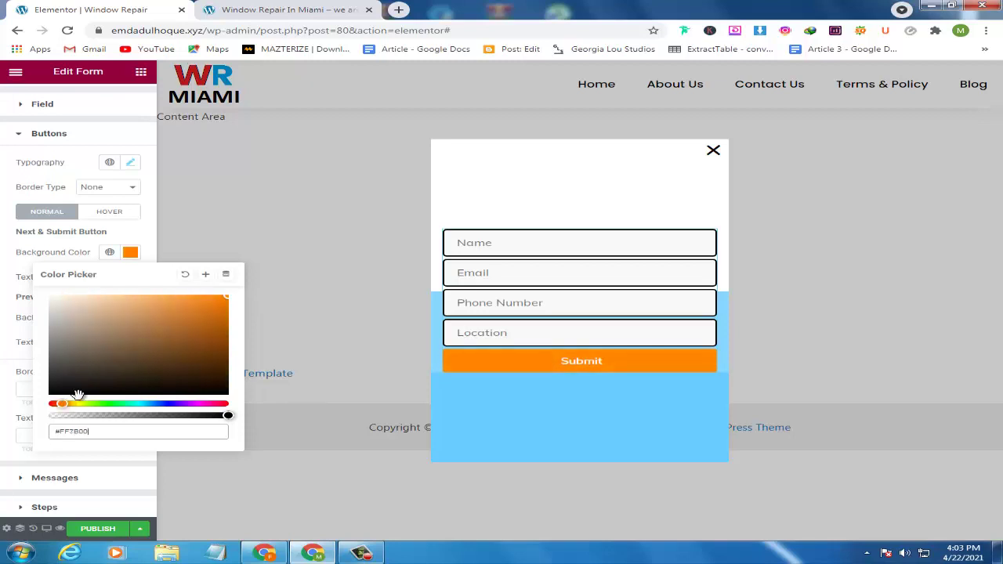
left_click(4, 301)
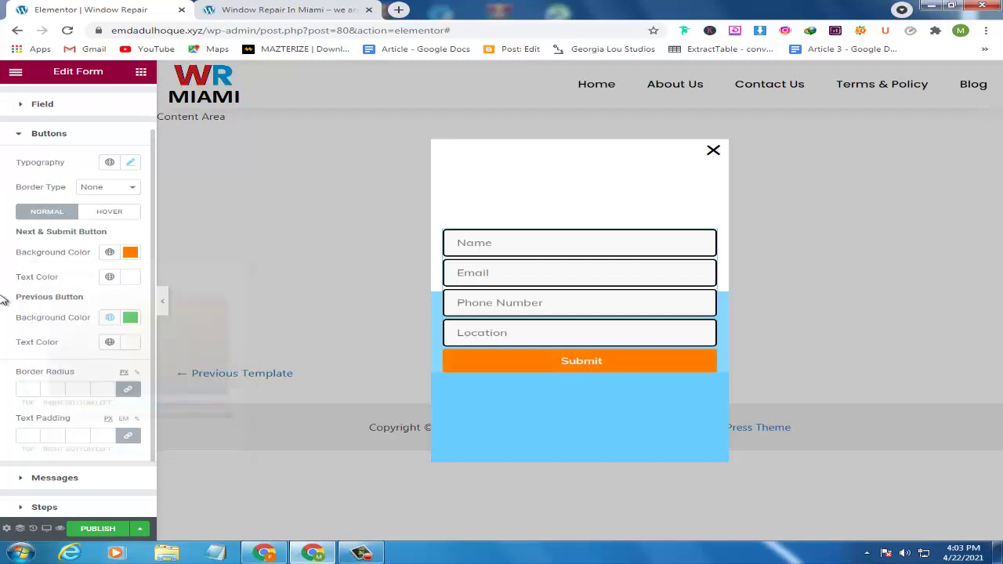
- Set the Next & Submit button's text color to black (#000000)
left_click(130, 277)
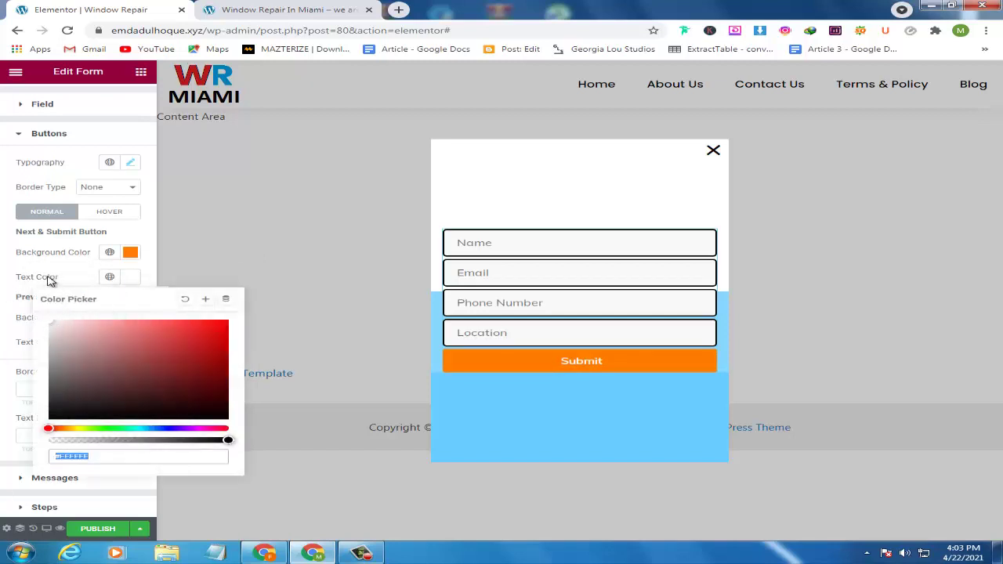
left_click_drag(48, 361, 36, 387)
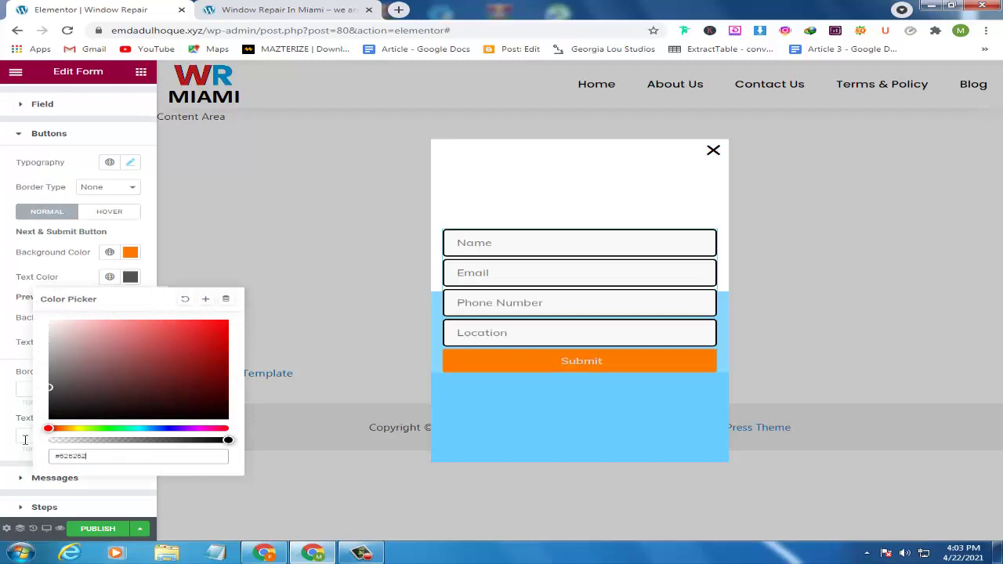
left_click_drag(25, 439, 25, 452)
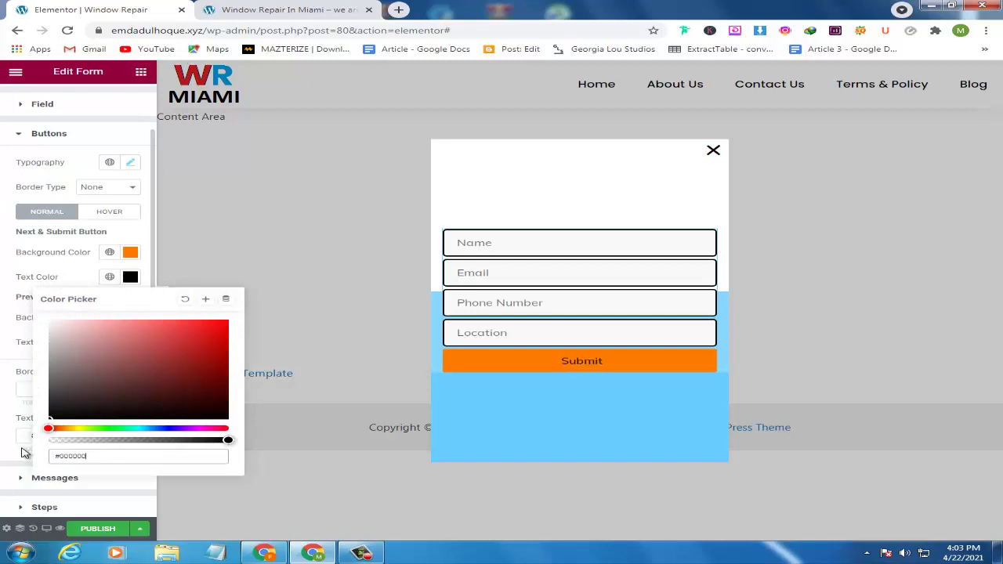
left_click(4, 373)
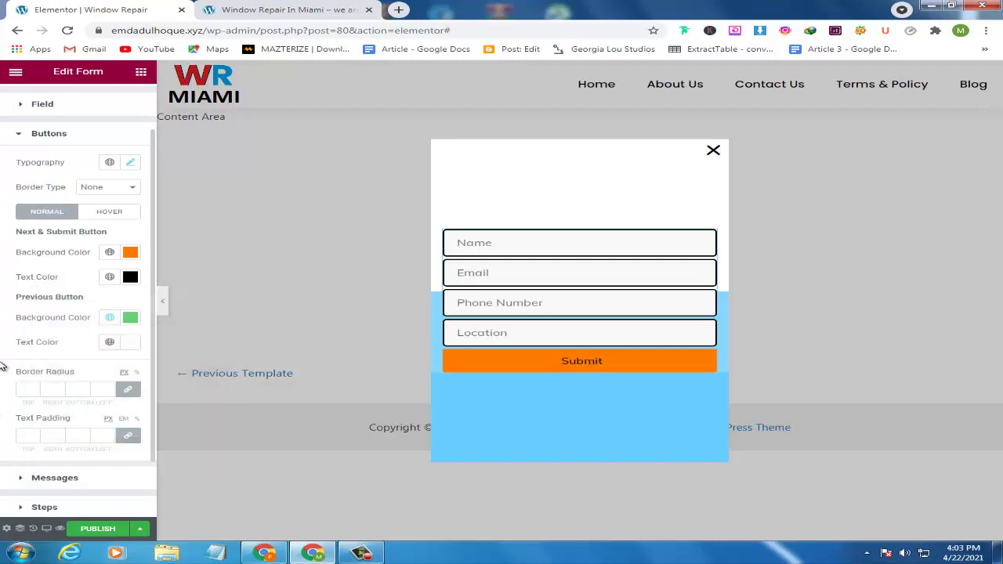
scroll(11, 361, "down", 2)
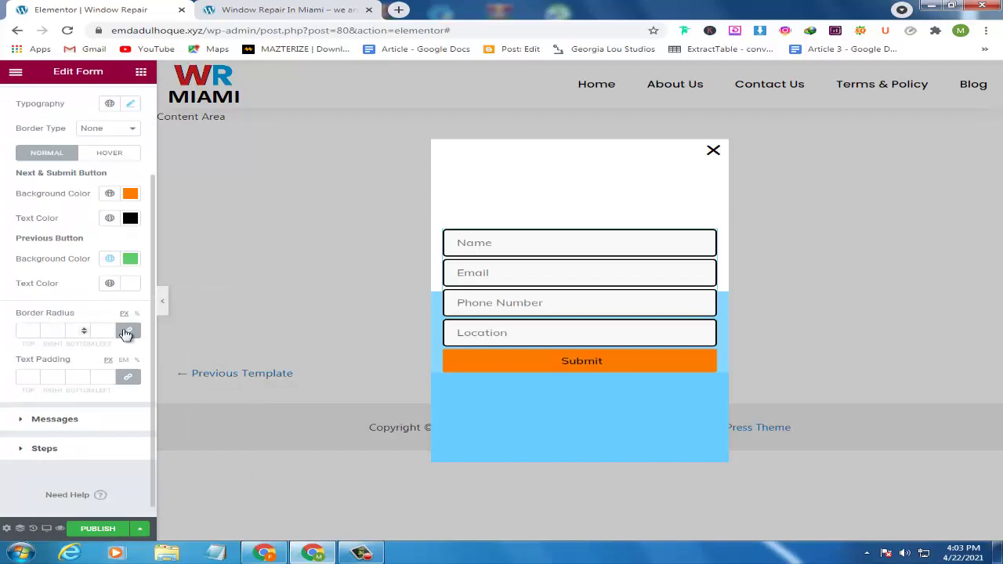
- Unlink the form buttons' border radius values and set the top and bottom corners to 30 px each
left_click(128, 333)
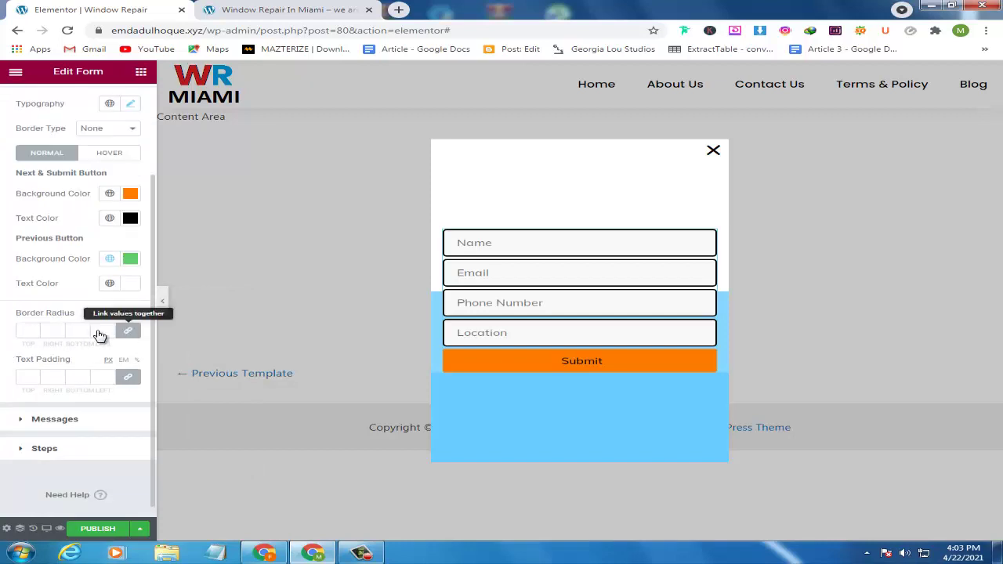
double_click(21, 330)
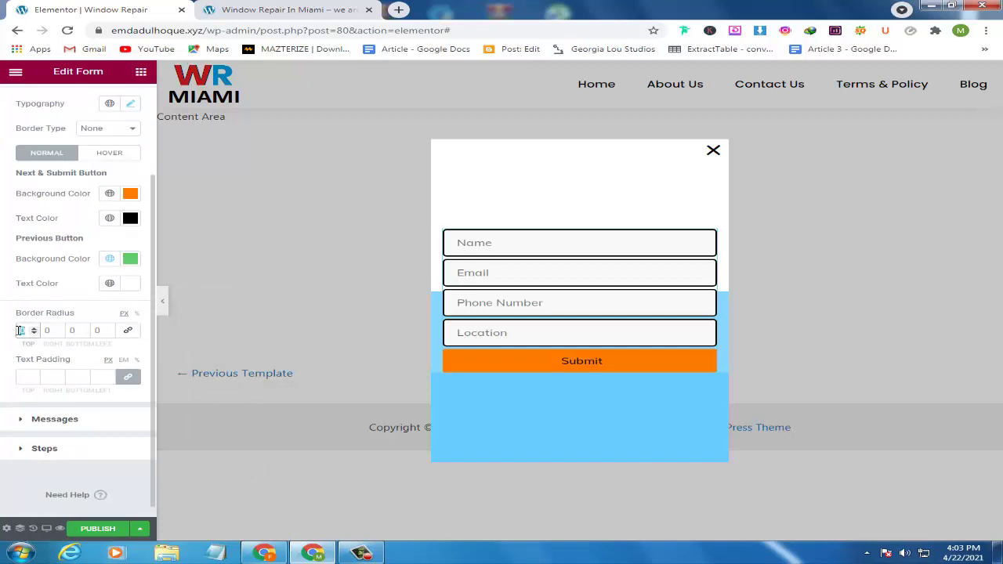
type("30")
double_click(73, 331)
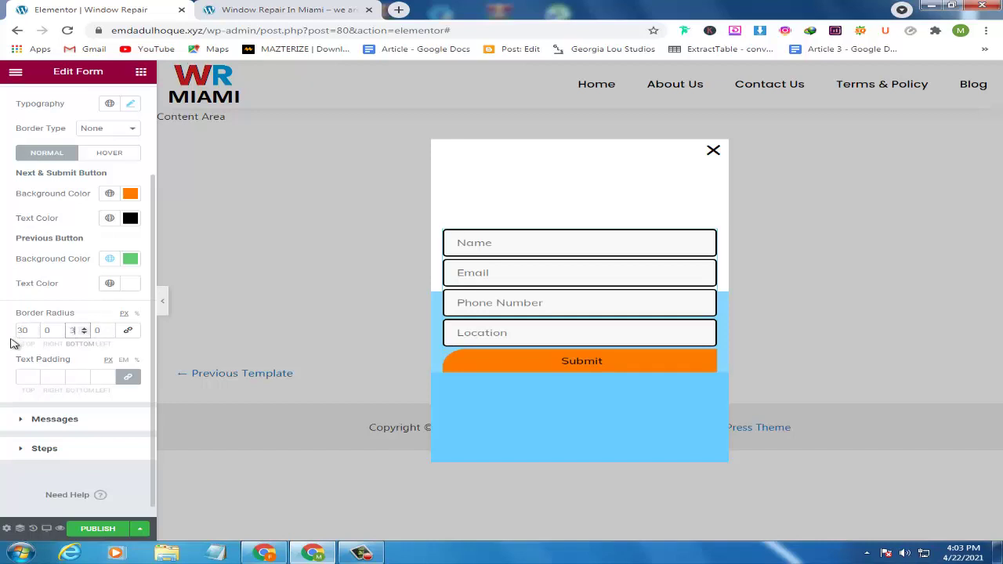
type("30")
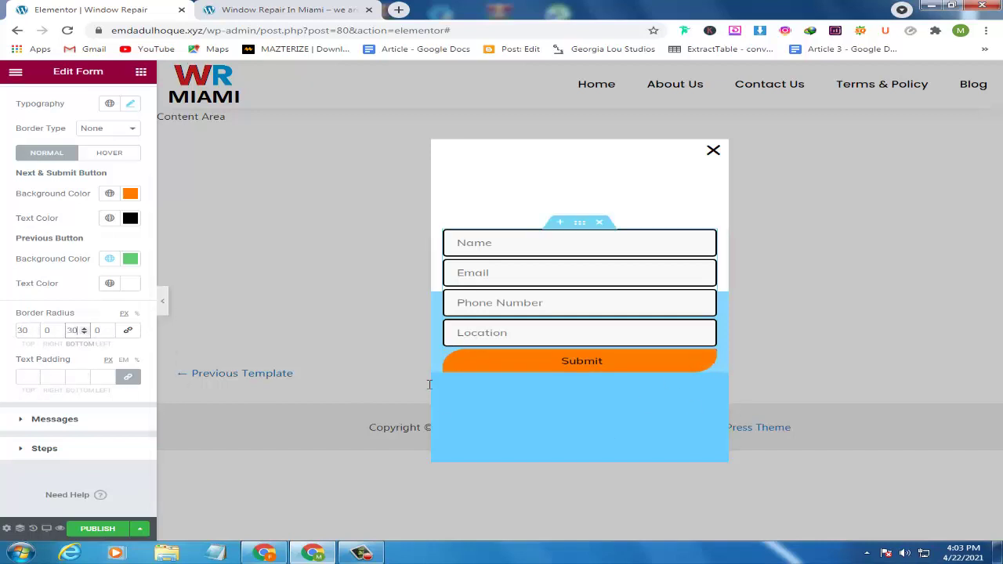
- Set the font family of the form's messages typography to Muli
scroll(7, 388, "down", 1)
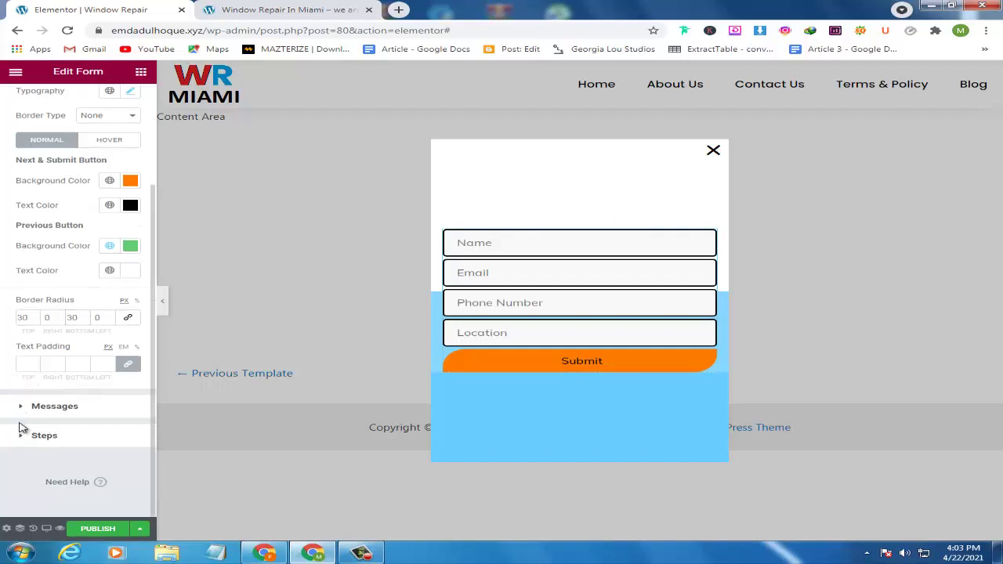
left_click(17, 410)
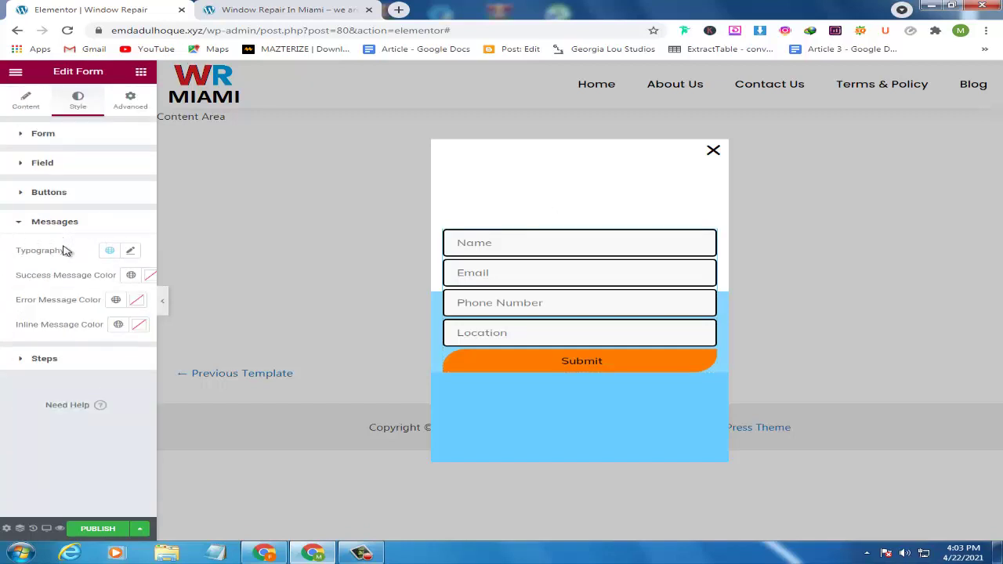
left_click(131, 252)
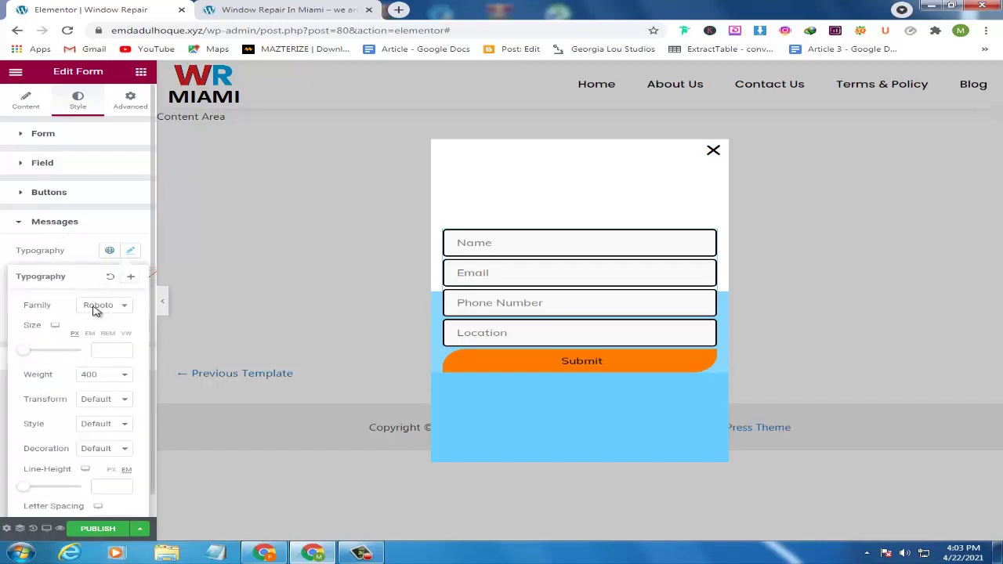
left_click(122, 306)
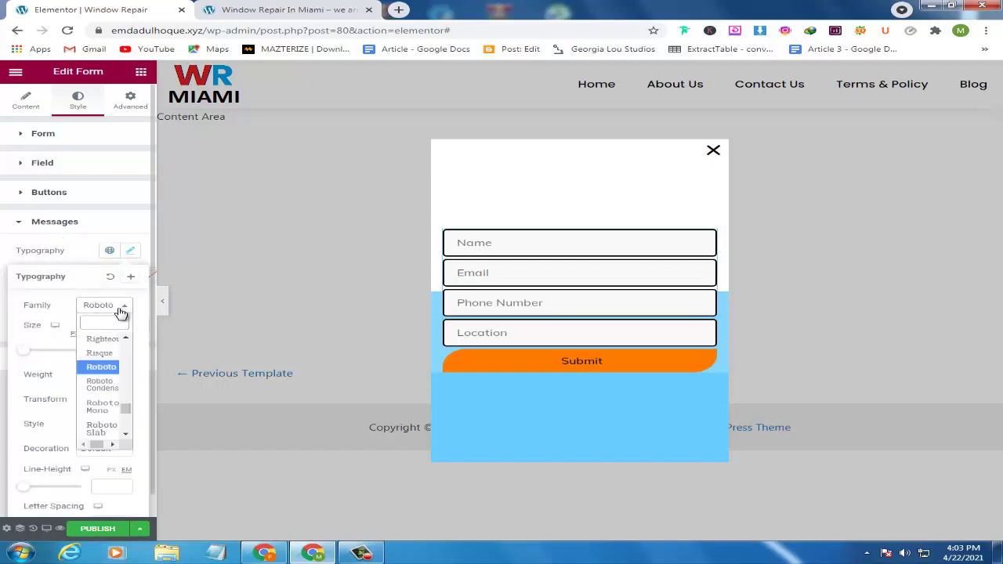
type("p")
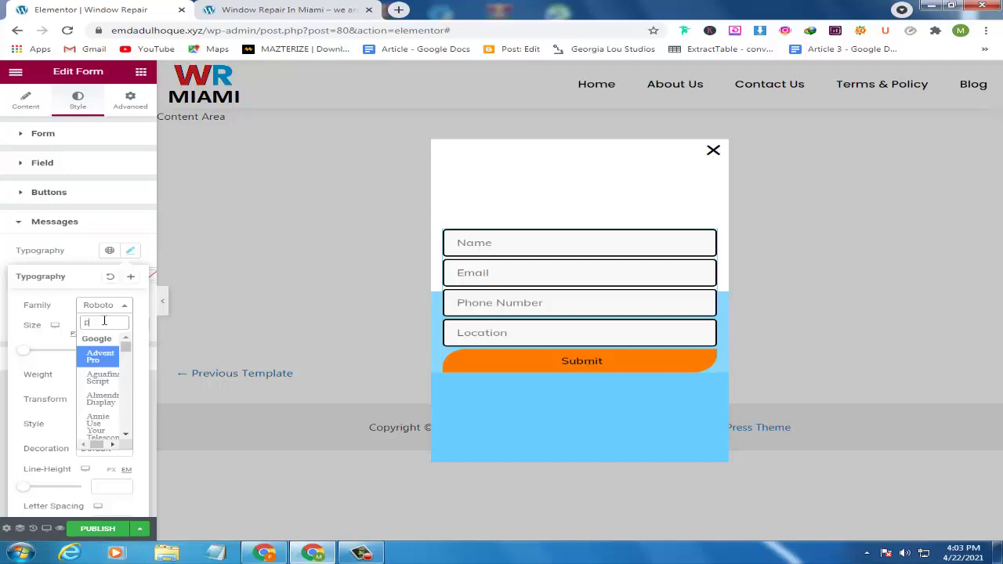
key("BackSpace")
type("mu")
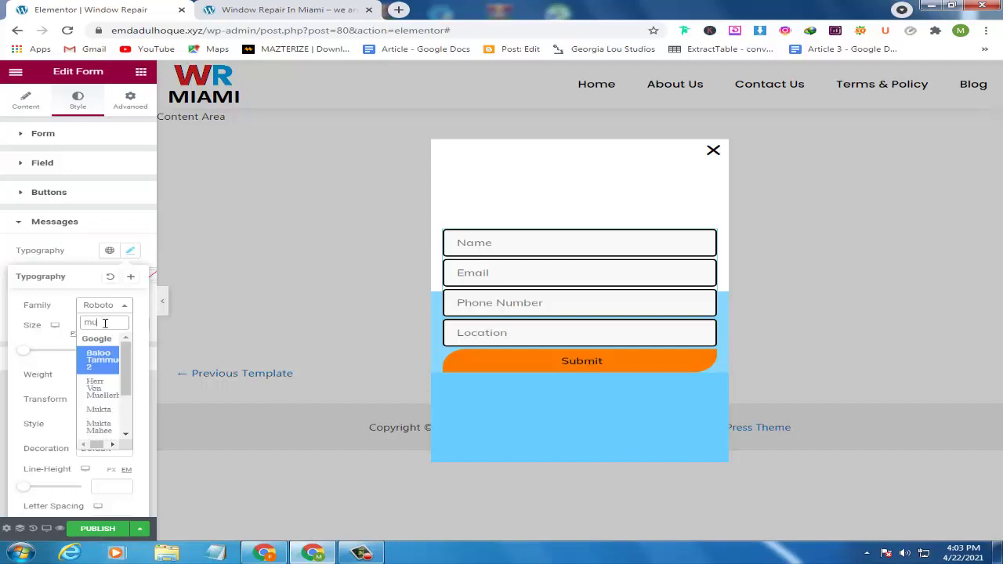
type("li")
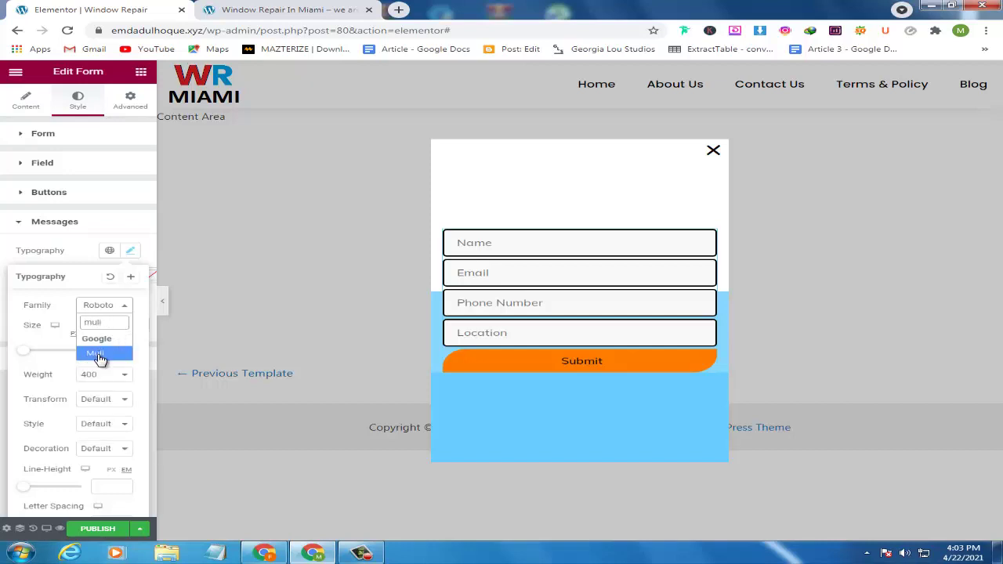
left_click(98, 354)
- Set the messages typography to size 16 px, weight 500 and line height 18 px, and dismiss the Windows color scheme prompt
left_click(102, 351)
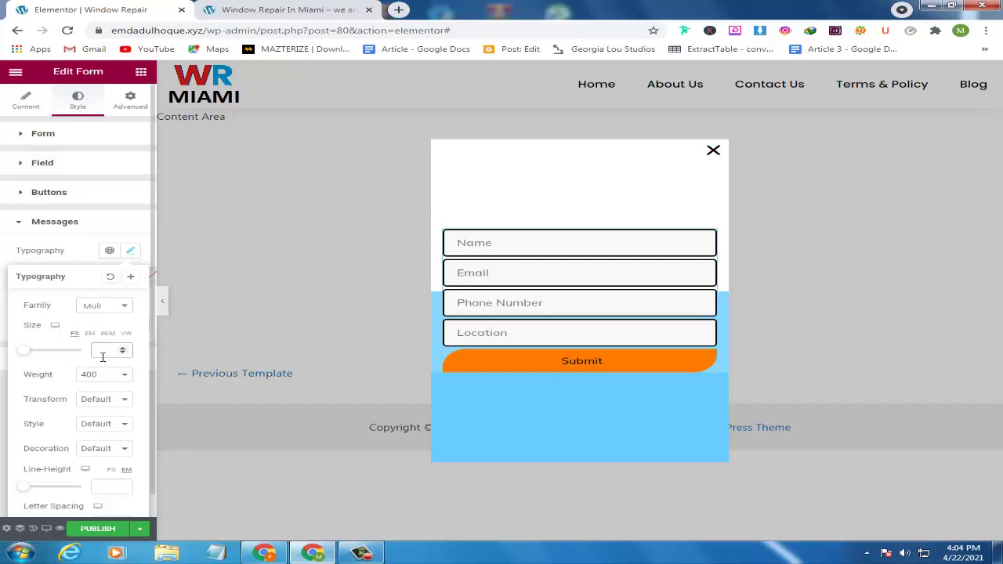
type("16")
left_click(116, 376)
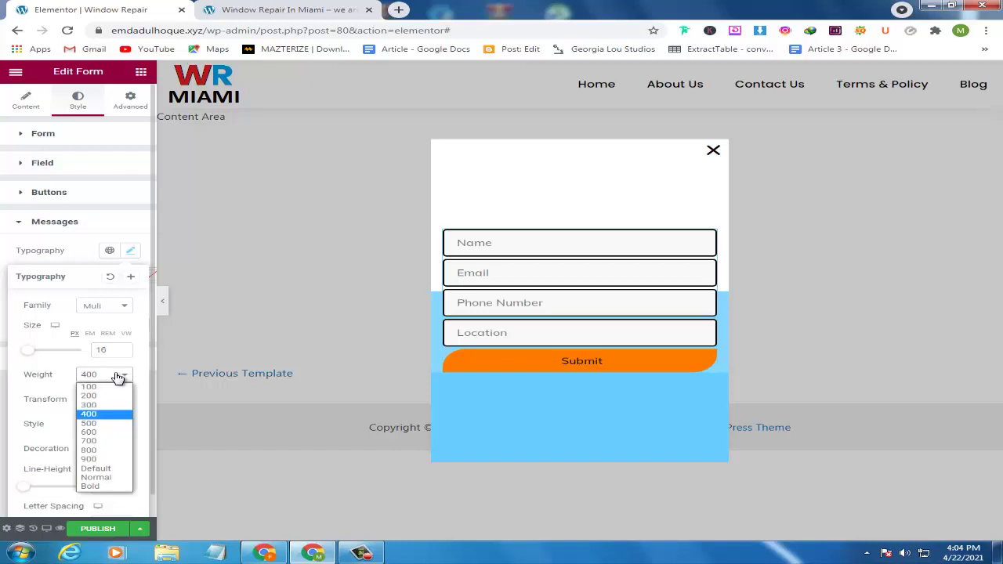
left_click(102, 424)
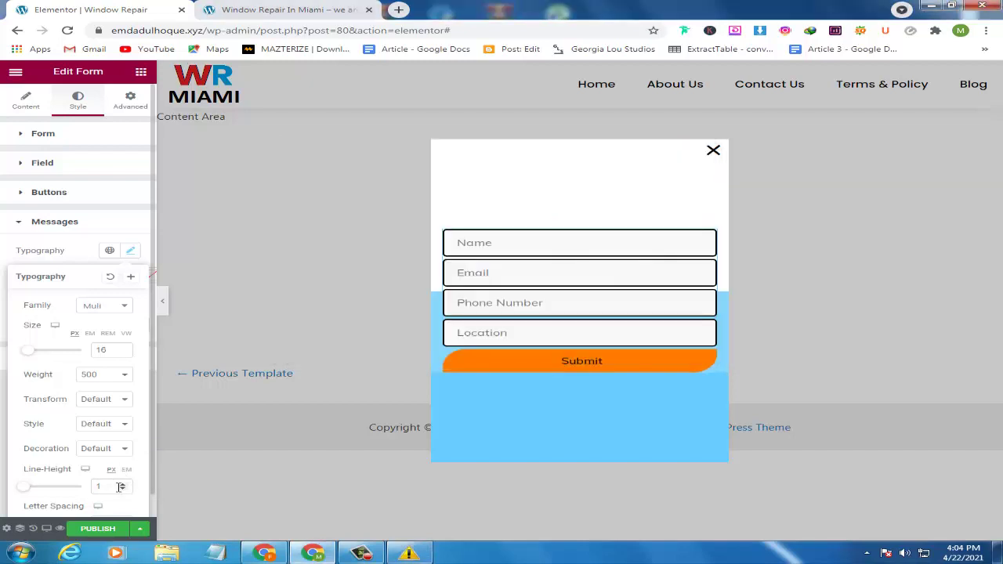
type("8")
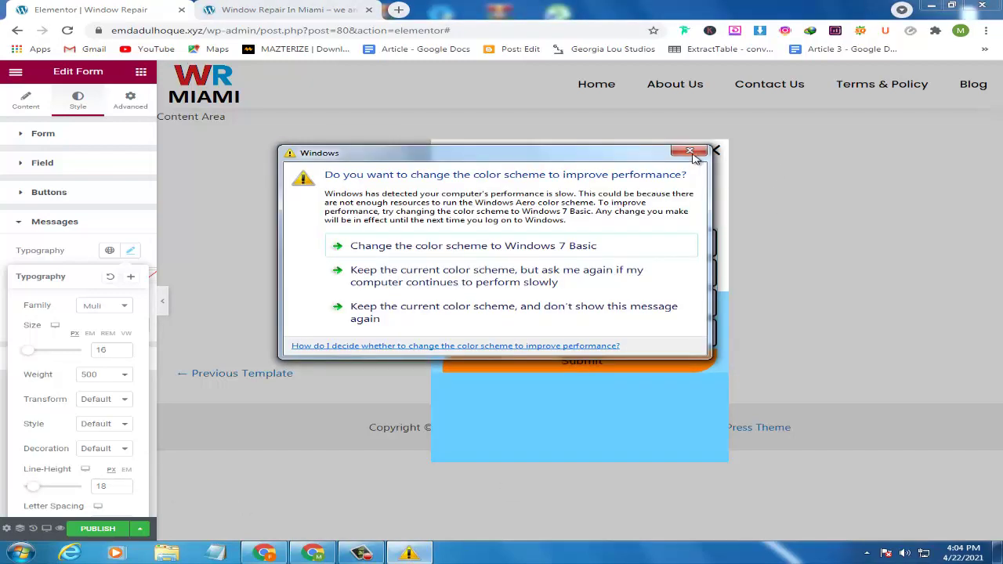
left_click(690, 152)
left_click(4, 382)
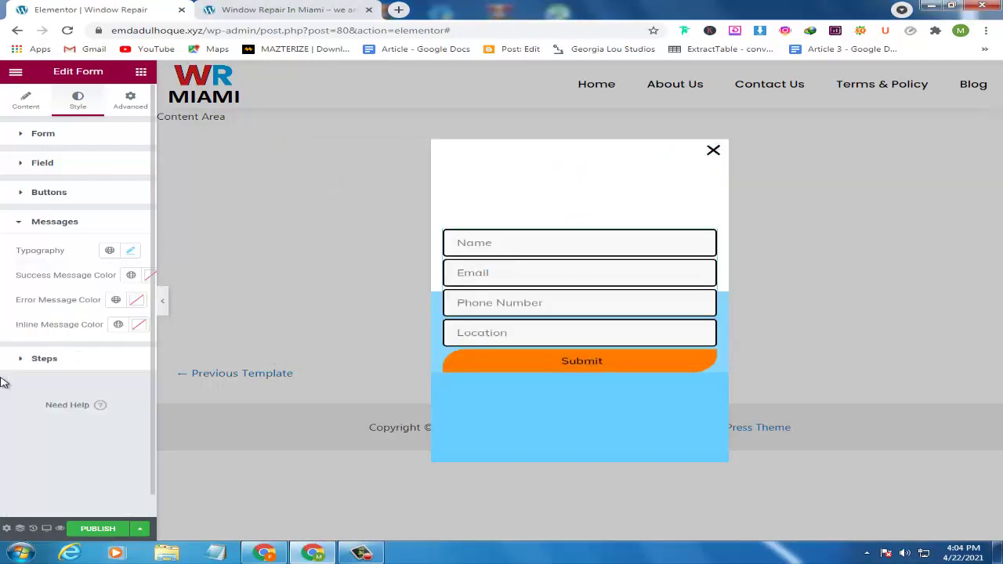
- Widen the editor panel and save the popup as a draft
left_click(180, 265)
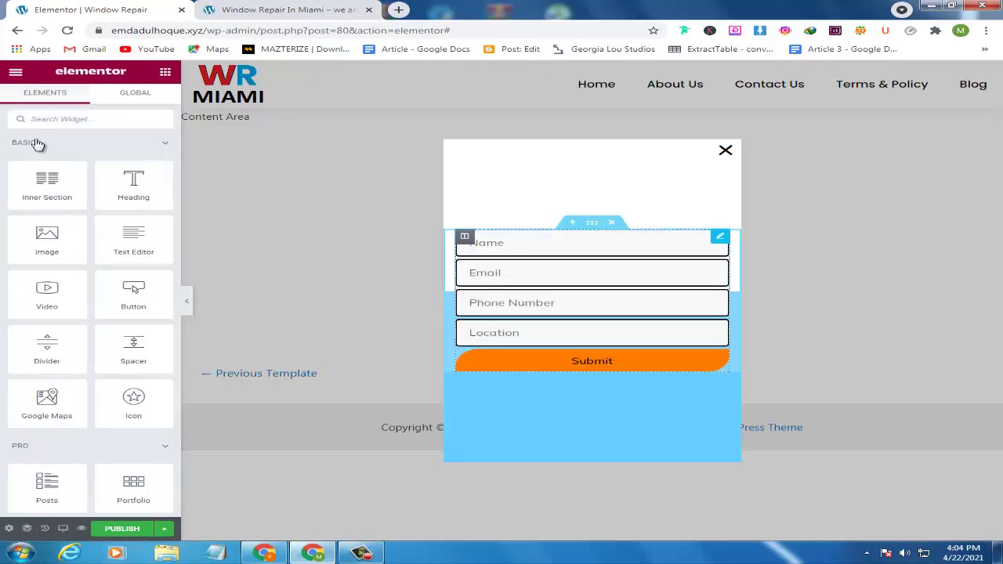
scroll(17, 439, "down", 3)
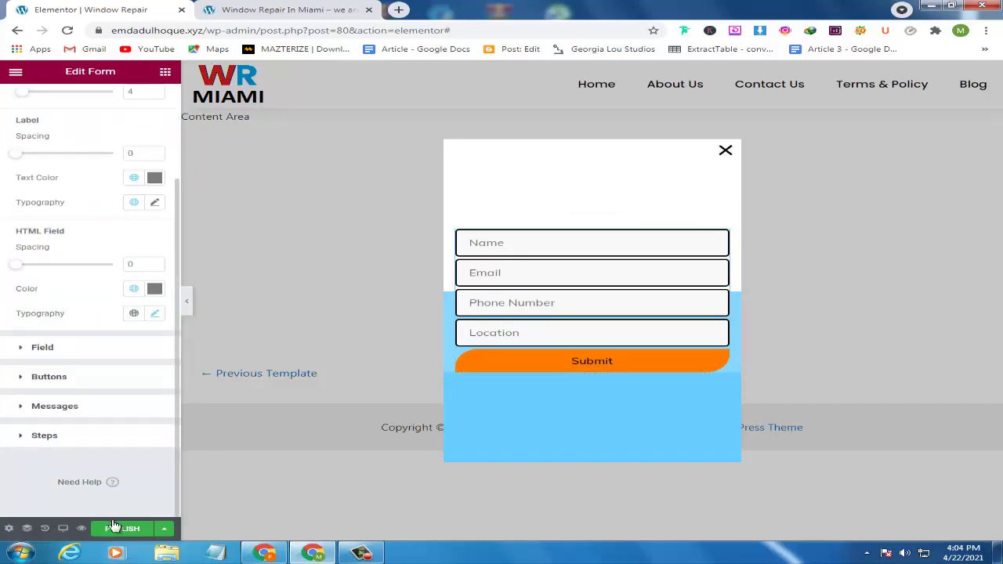
left_click(165, 529)
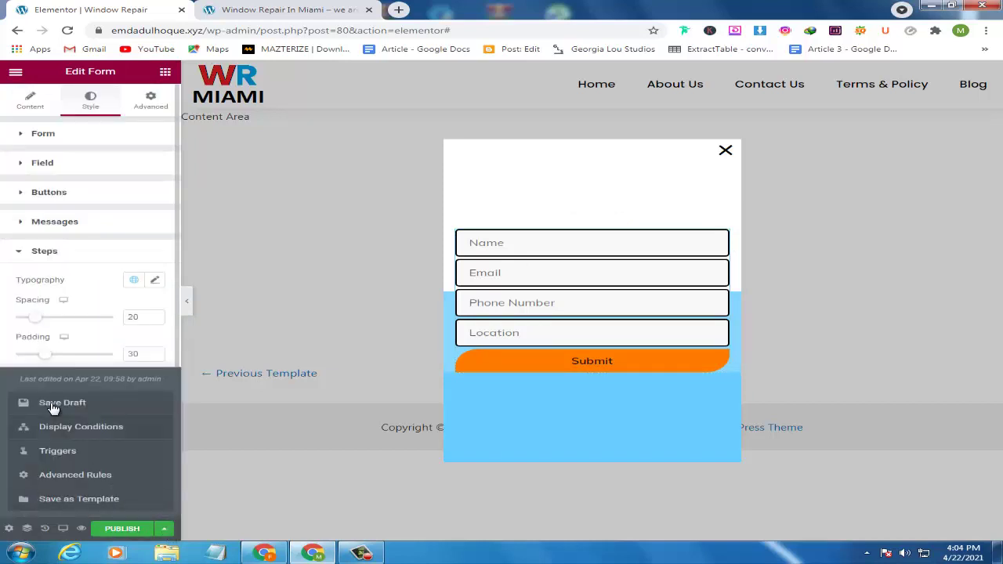
left_click(47, 403)
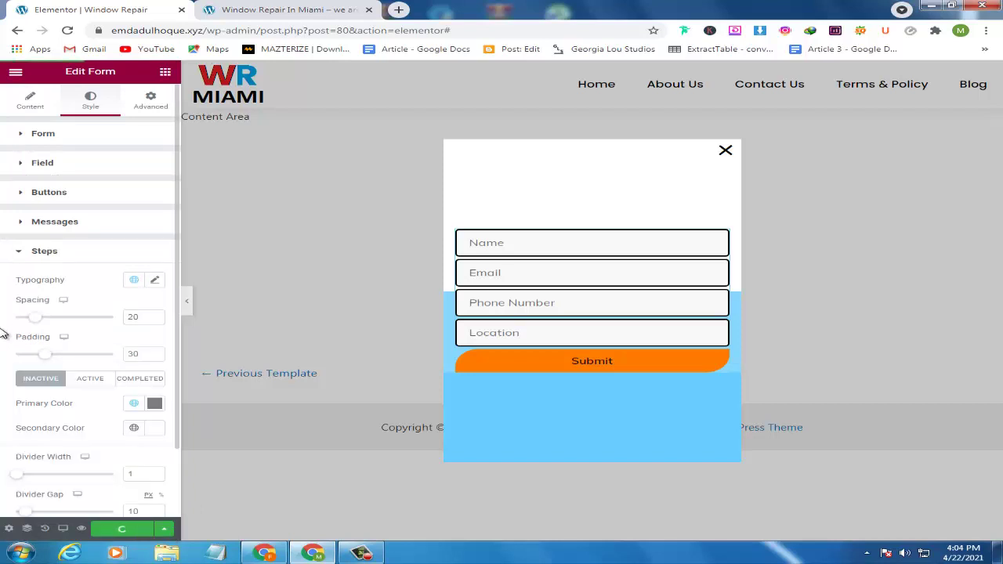
- Open the popup's layout settings and reduce its custom height to 320 px
scroll(4, 377, "down", 2)
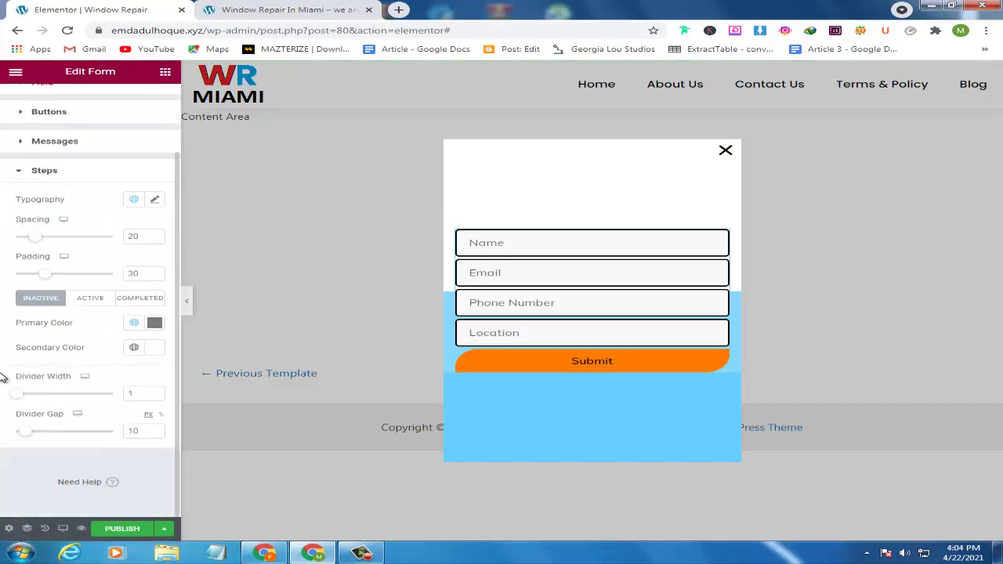
scroll(4, 292, "up", 1)
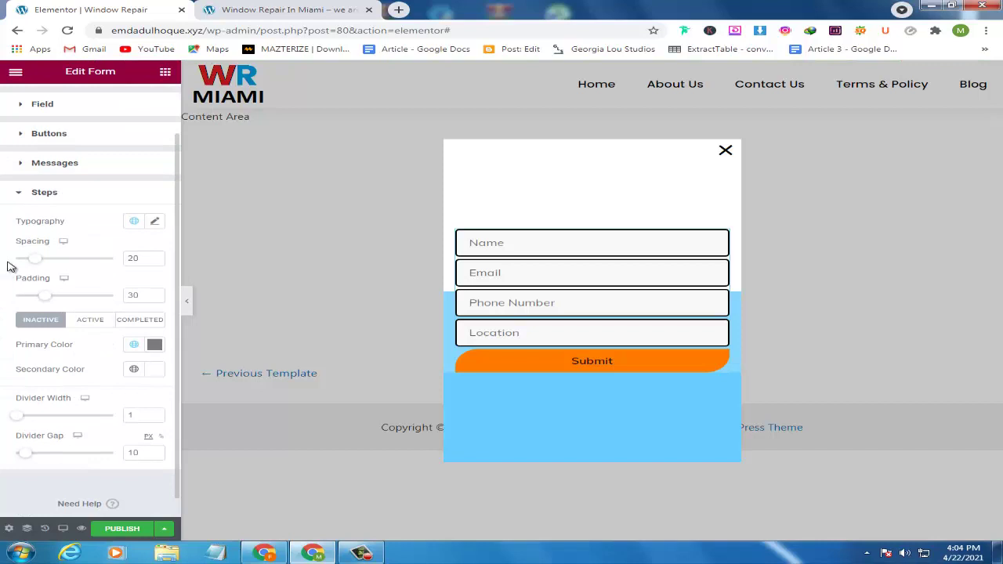
scroll(8, 270, "up", 2)
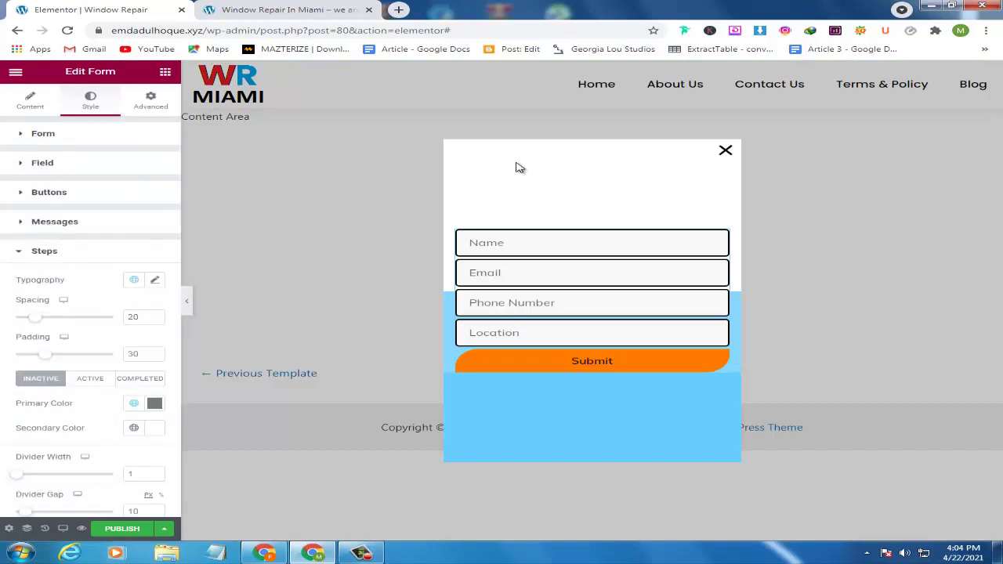
left_click(9, 529)
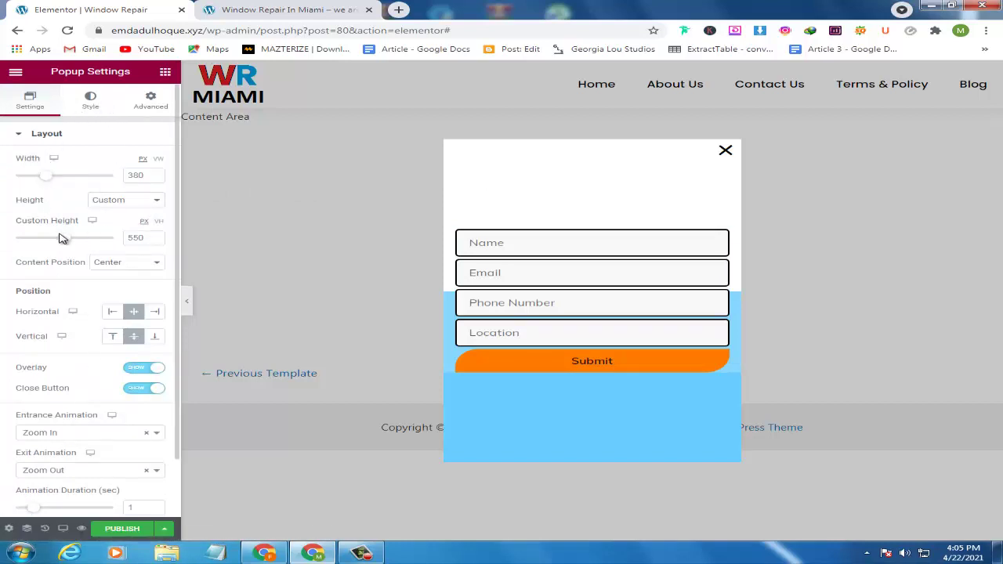
left_click_drag(65, 240, 37, 242)
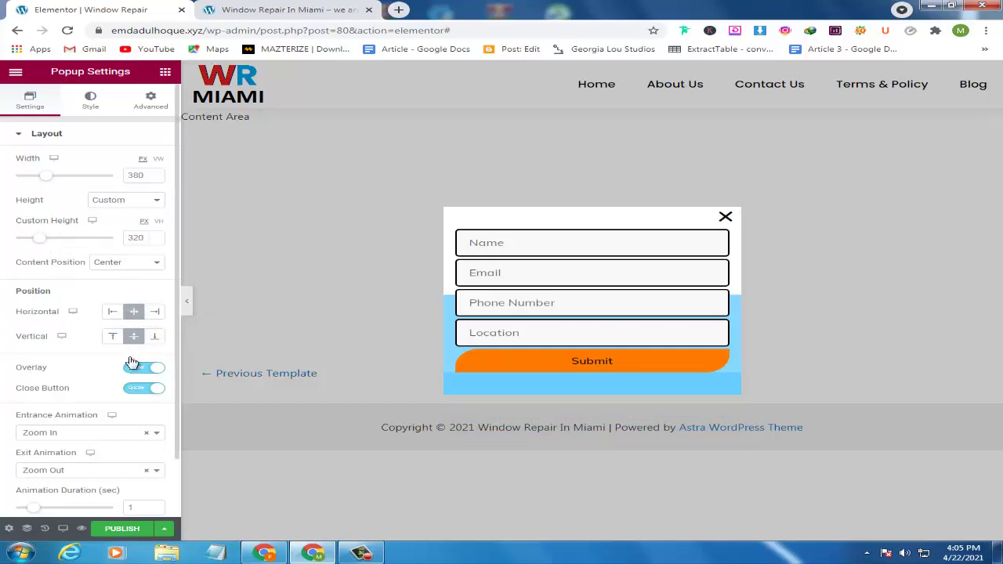
- Try the Bottom content position for the popup
scroll(133, 251, "down", 1)
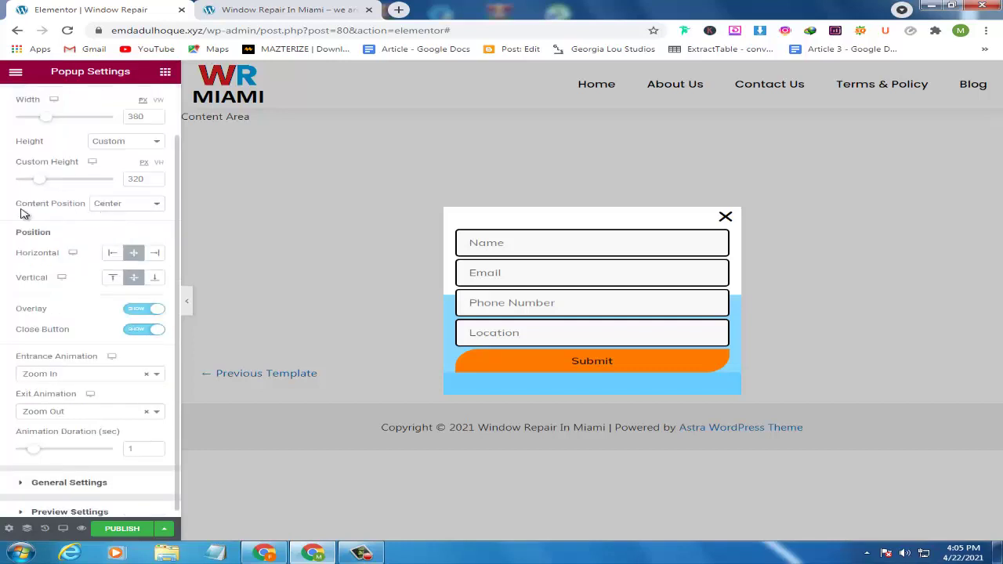
left_click(148, 205)
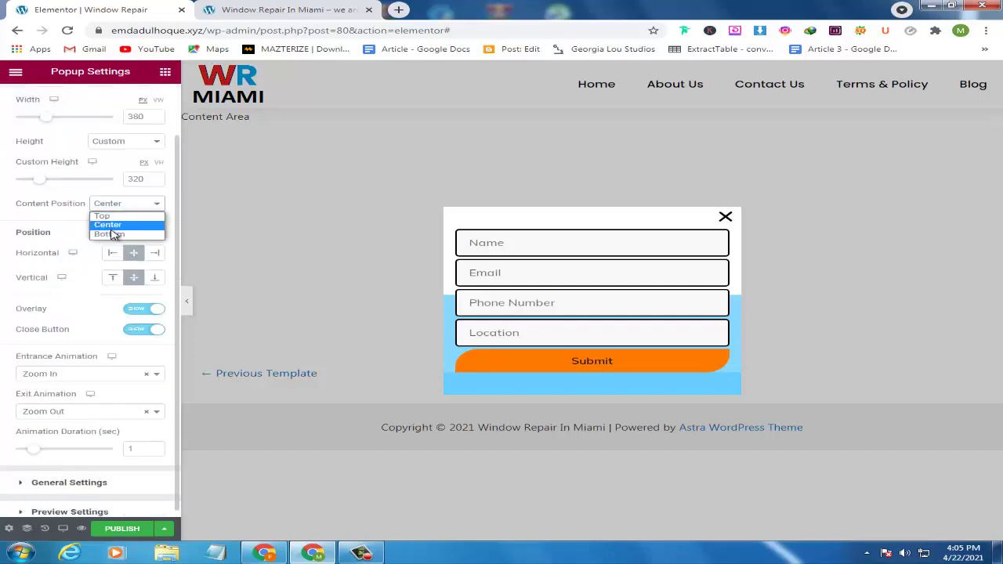
left_click(109, 234)
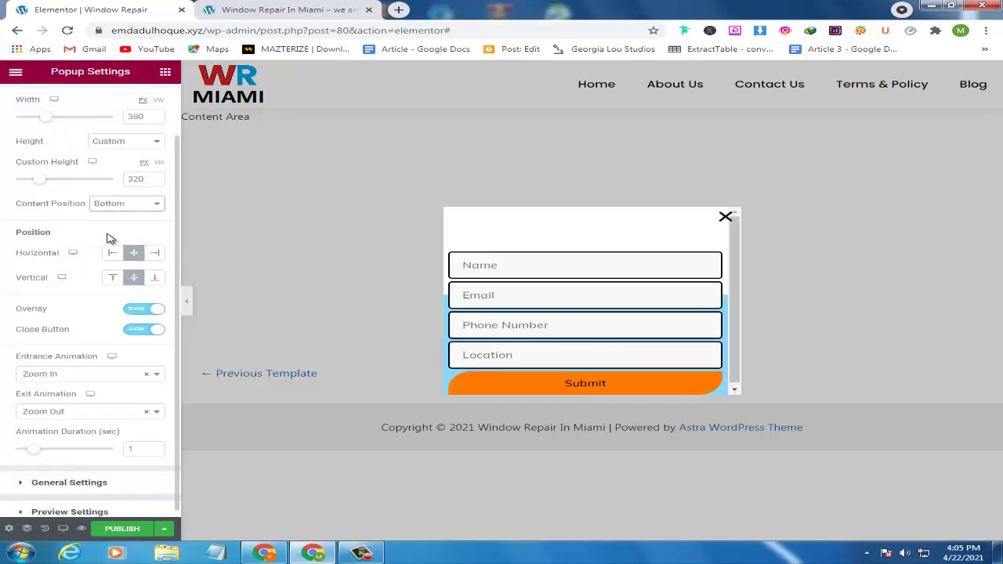
- Return the popup's content position to Center and adjust its custom height to 306 px
left_click_drag(45, 186, 34, 185)
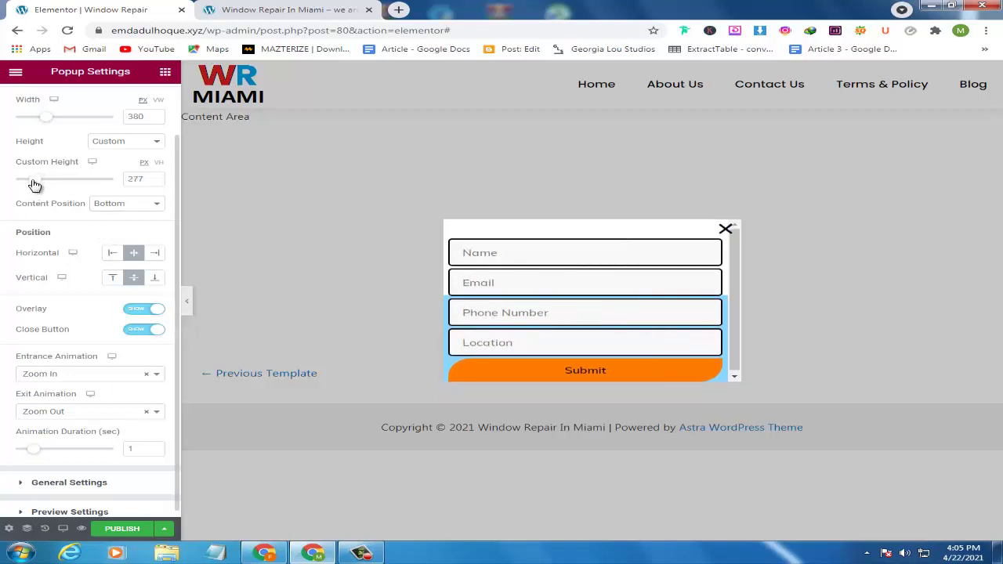
left_click(131, 204)
left_click(122, 228)
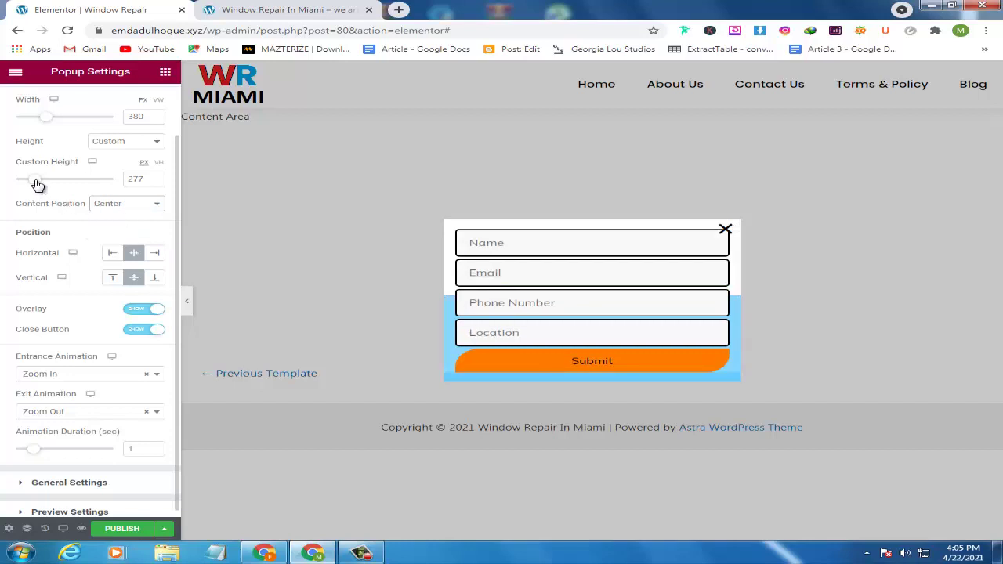
left_click_drag(35, 184, 40, 188)
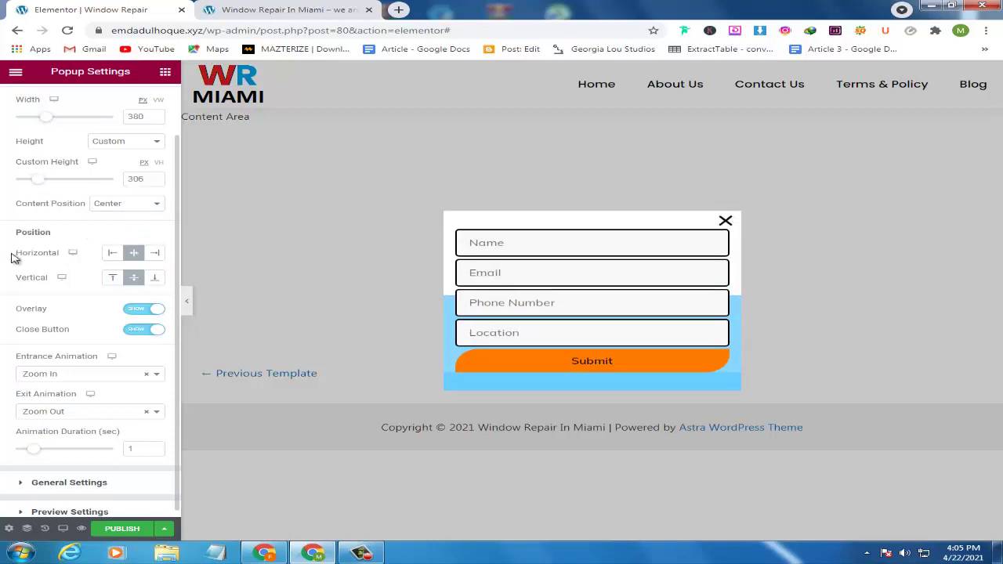
- Publish the popup without adding display conditions, triggers or advanced rules
left_click(123, 529)
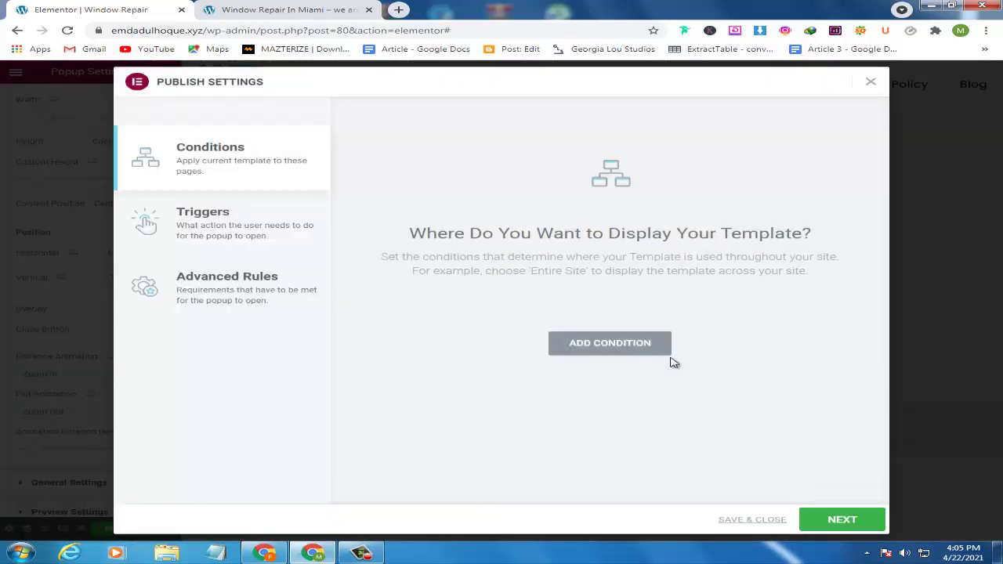
left_click(837, 525)
left_click(842, 524)
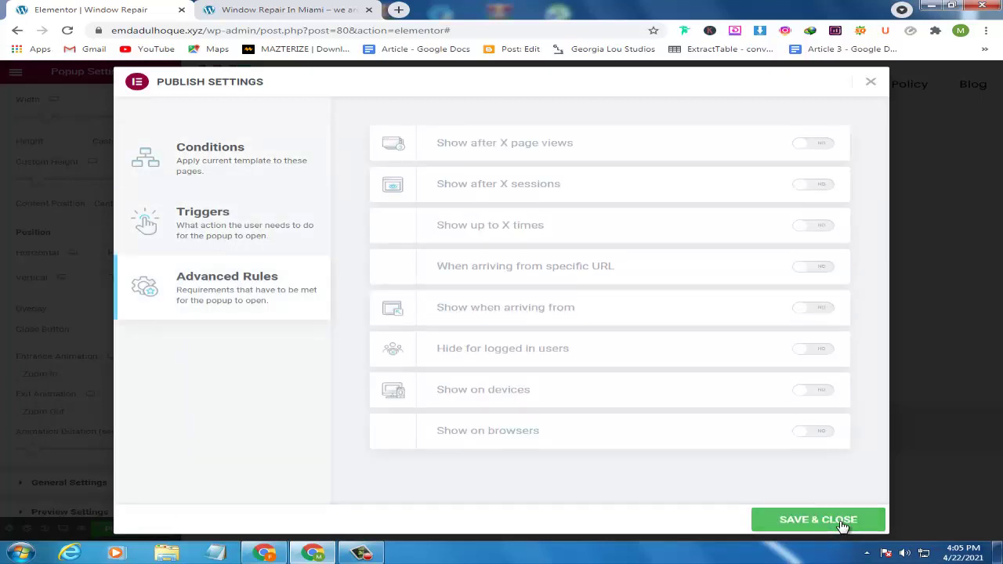
left_click(843, 523)
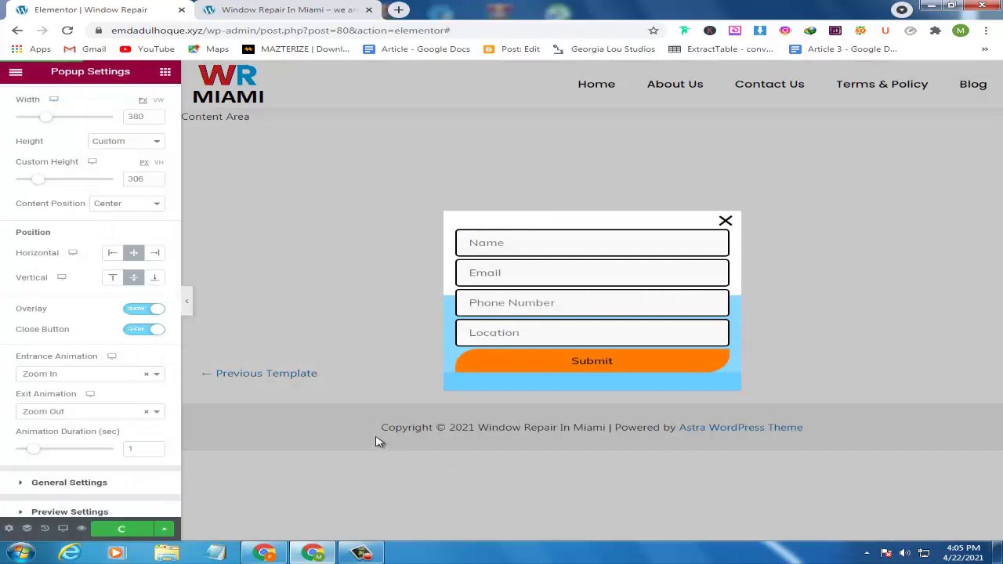
- Exit the popup editor to the WordPress dashboard and open the list of all pages
left_click(14, 73)
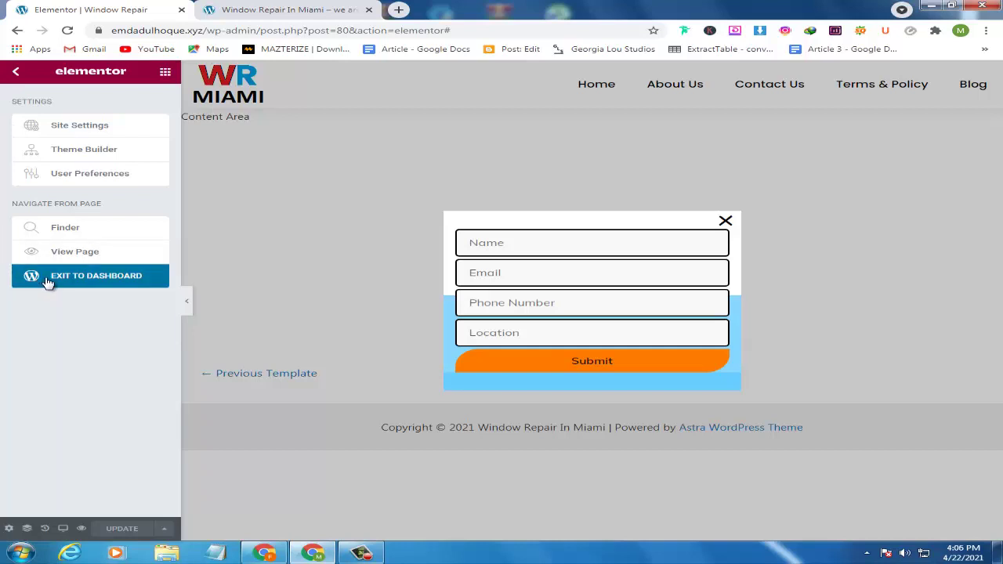
left_click(135, 282)
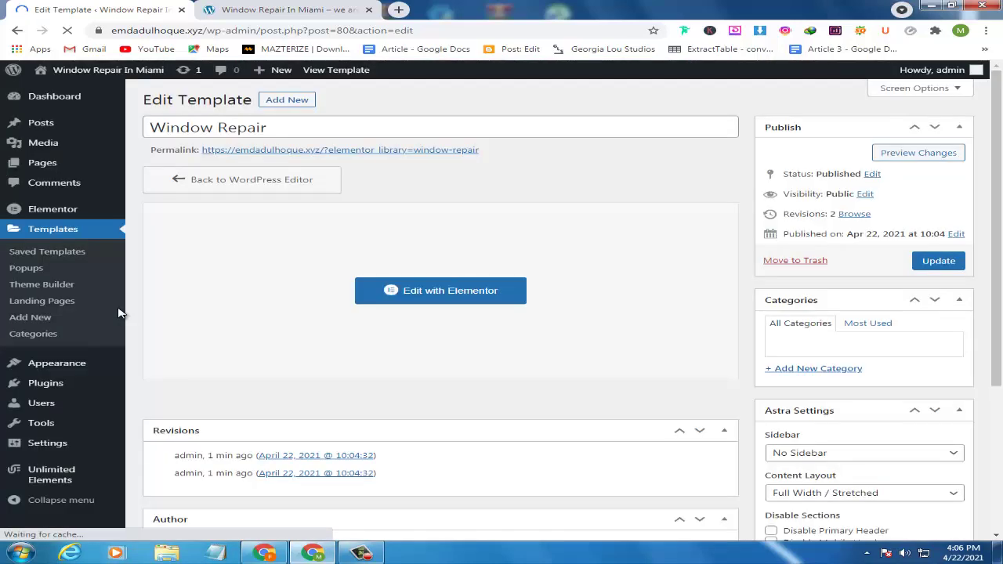
left_click(18, 283)
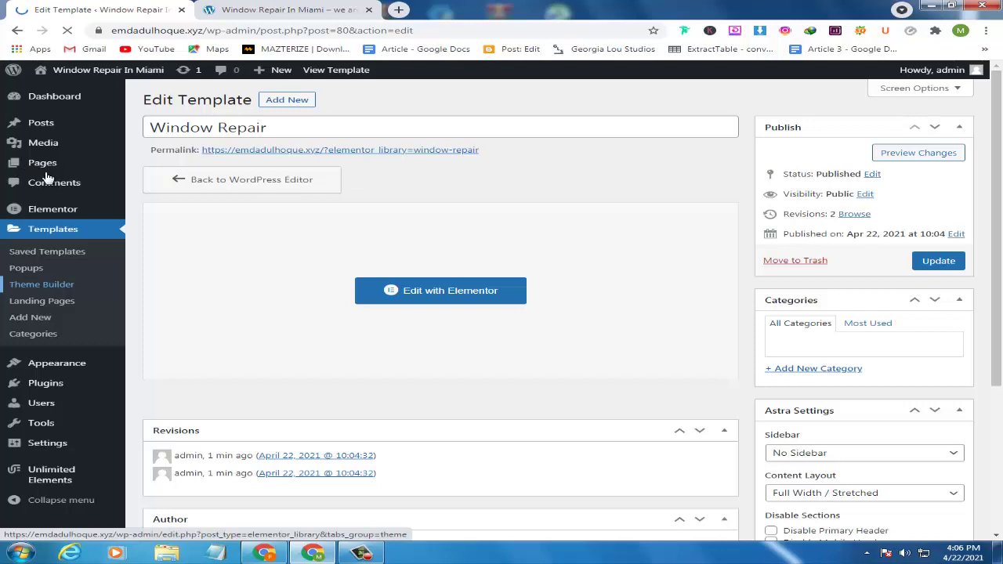
mouse_move(41, 164)
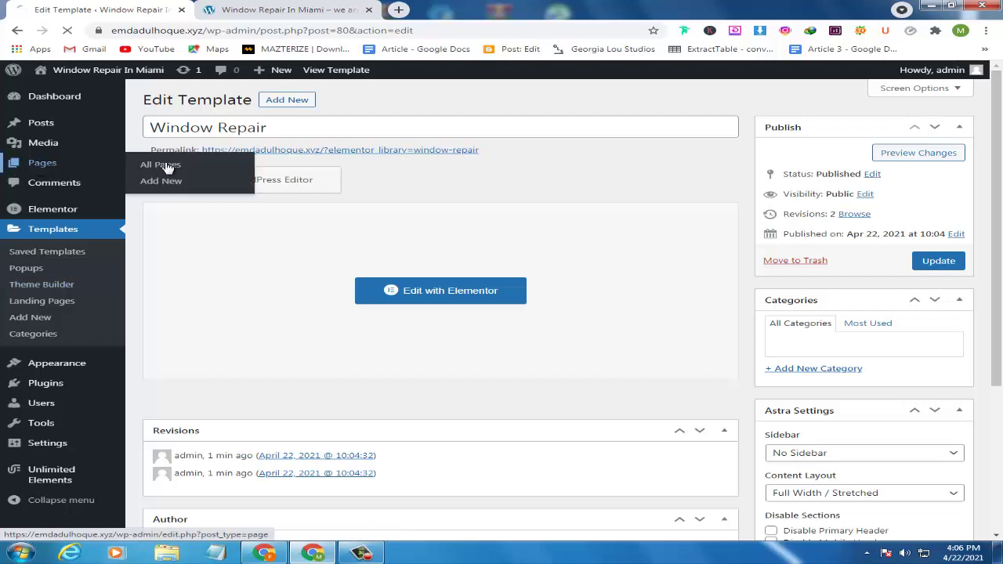
left_click(161, 165)
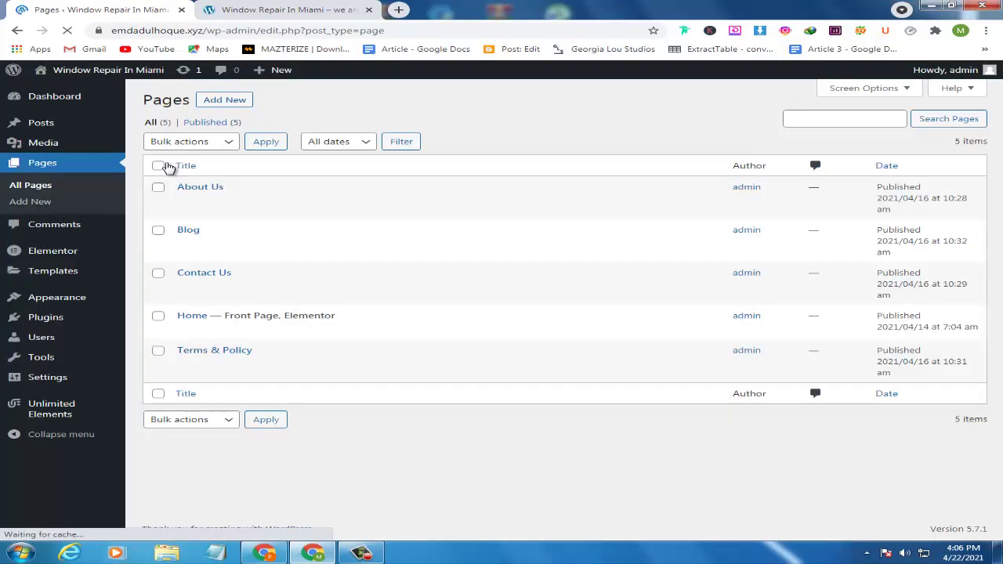
- Open the Home page in the Elementor editor and start editing its Request A Quote button
mouse_move(169, 323)
left_click(343, 334)
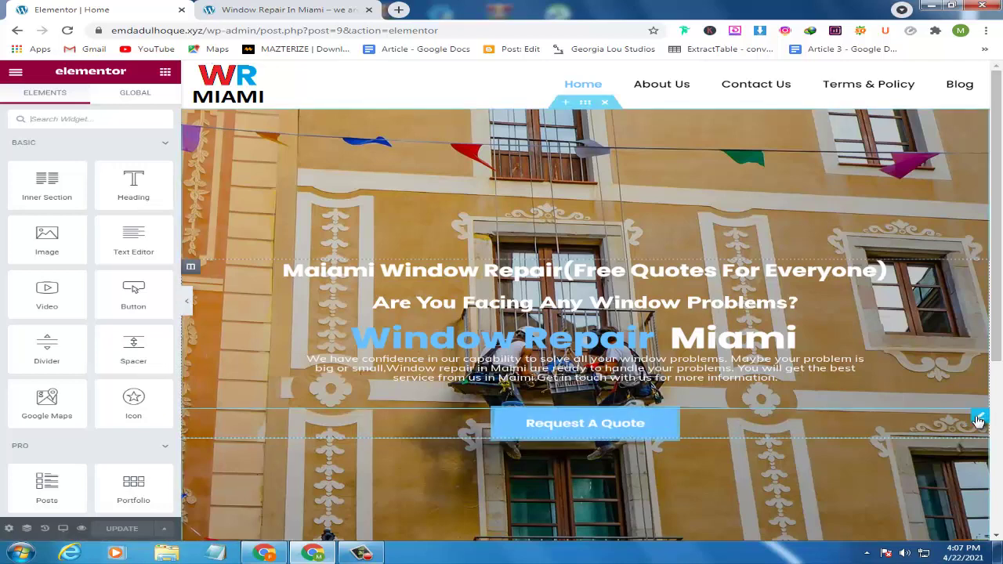
left_click(980, 419)
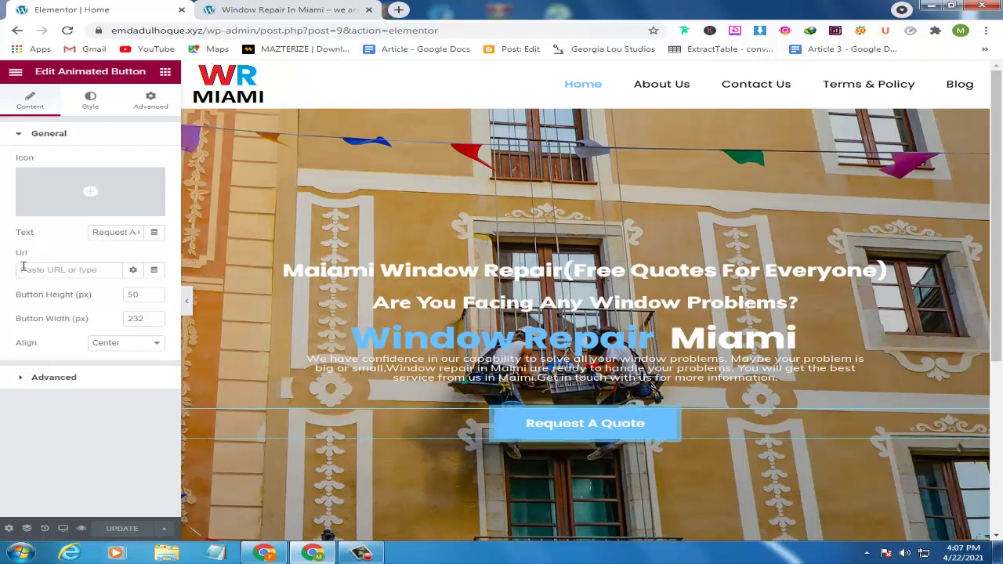
- Link the Request A Quote button's URL to the dynamic Popup action
left_click(153, 272)
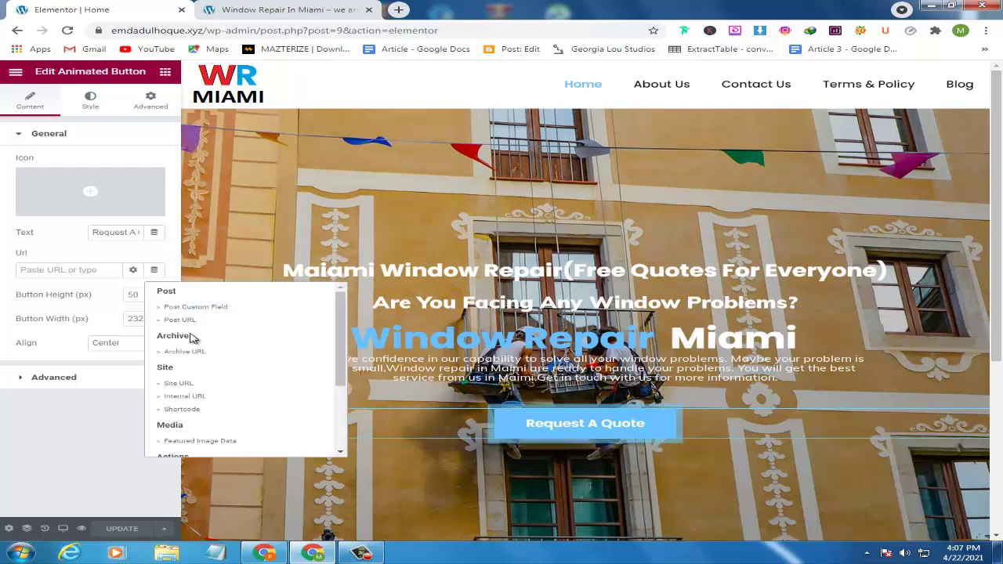
scroll(190, 341, "down", 1)
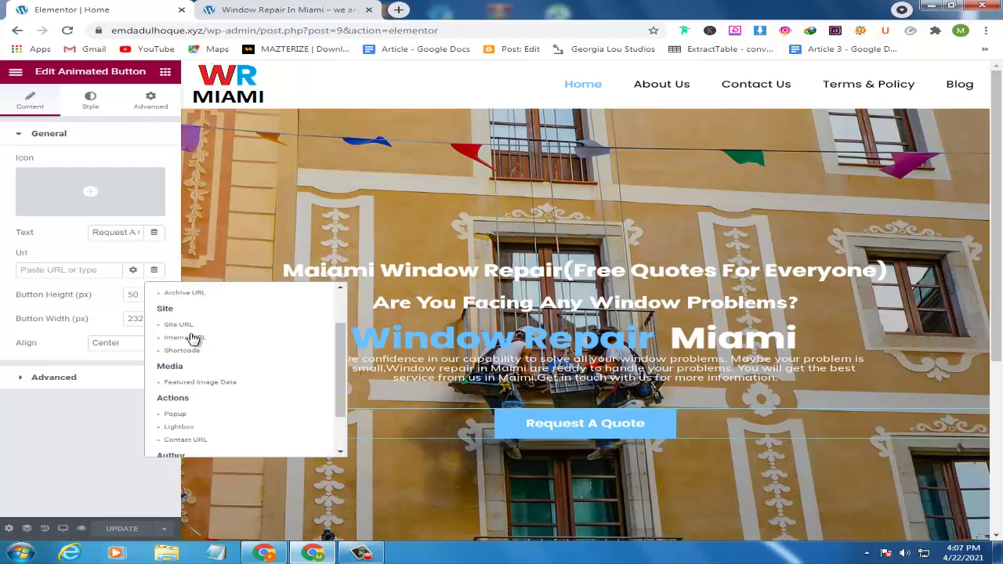
left_click(176, 414)
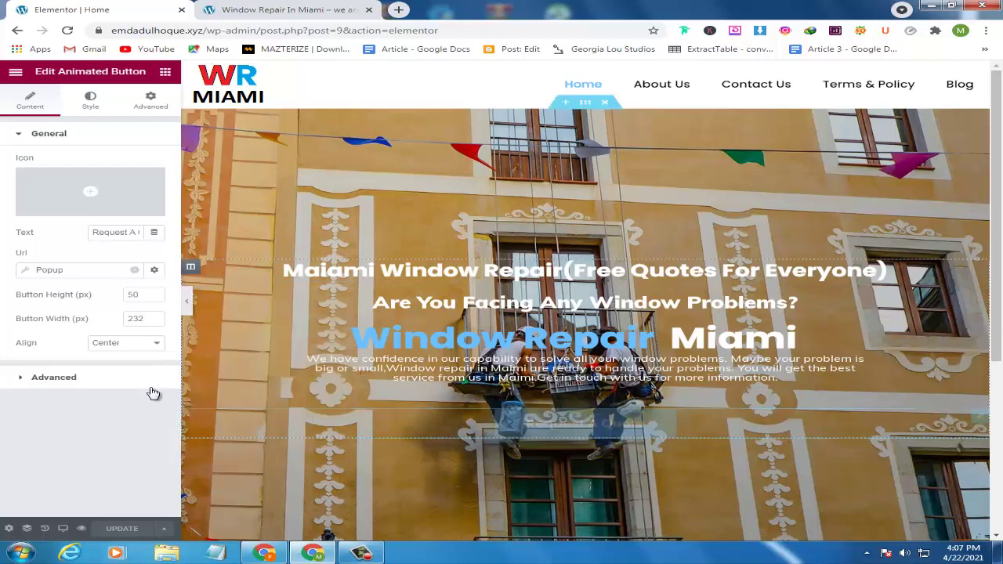
left_click(26, 274)
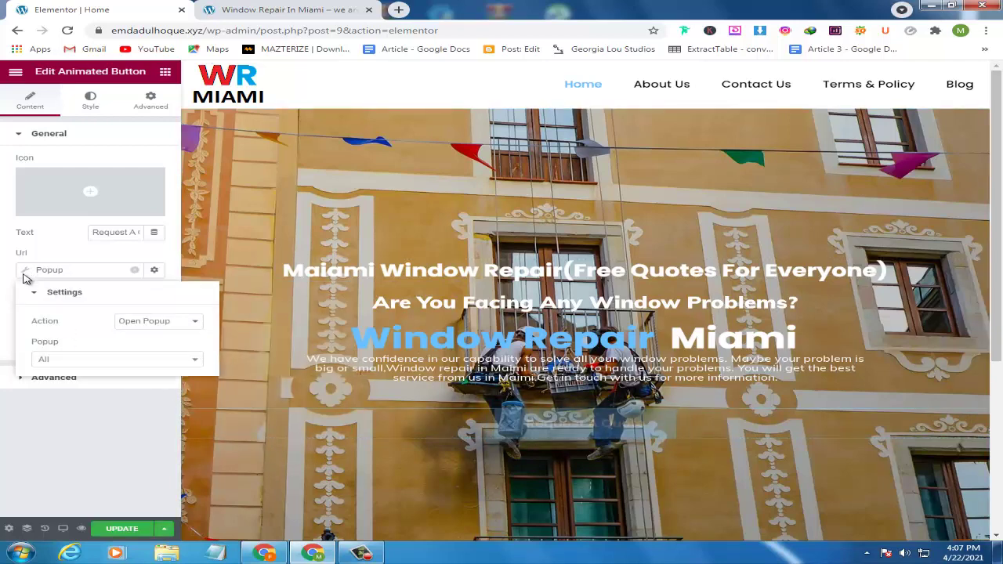
left_click(67, 359)
left_click(67, 377)
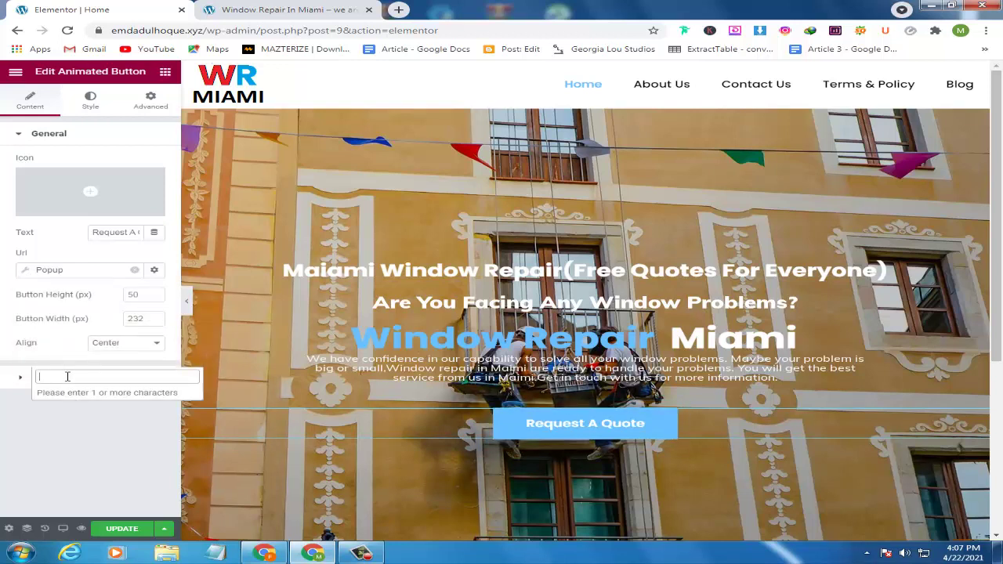
type("b")
key("BackSpace")
key("BackSpace")
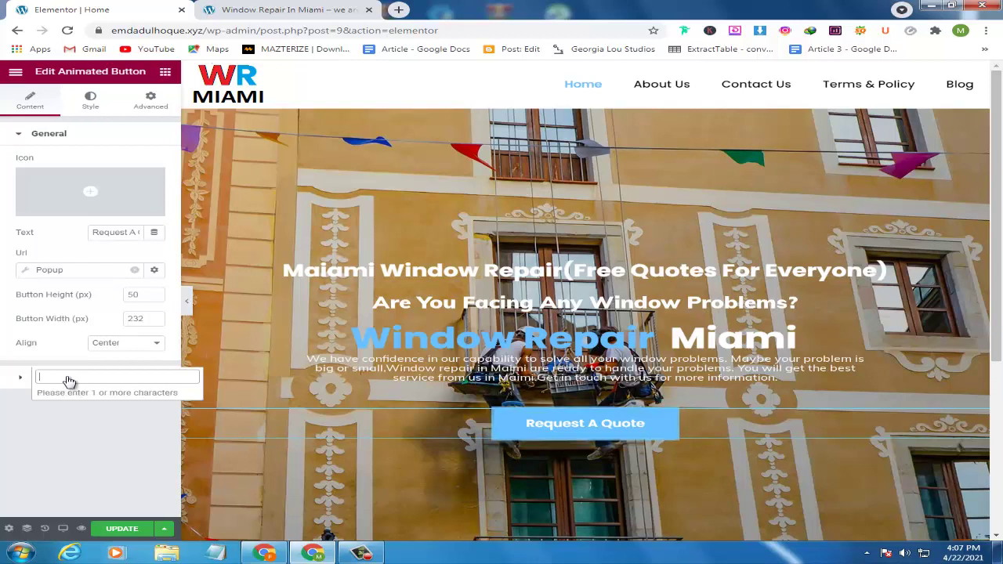
key("Escape")
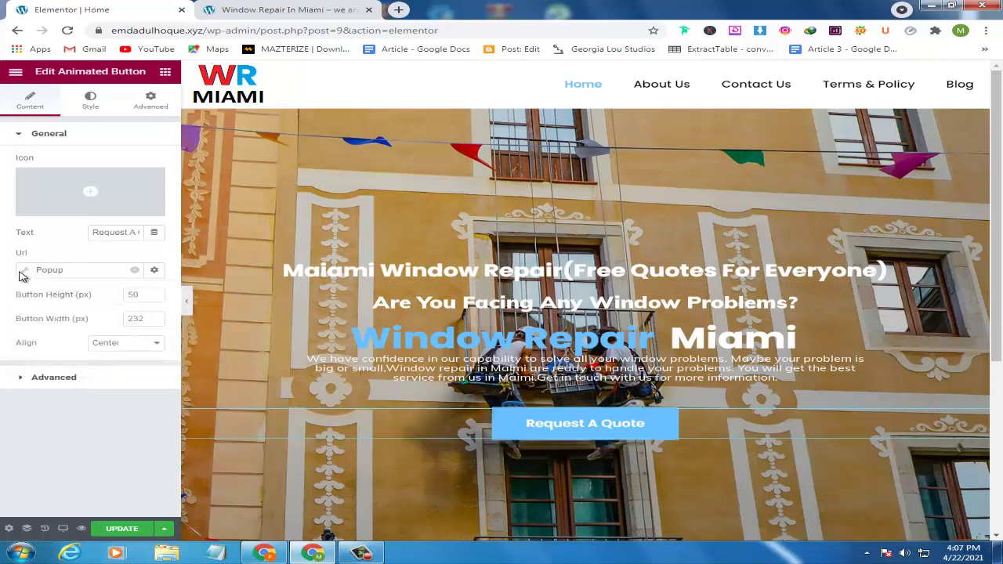
- Search for "windo" in the link's popup settings, choose the Window Repair template as the popup, and update the Home page
left_click(25, 276)
left_click(63, 365)
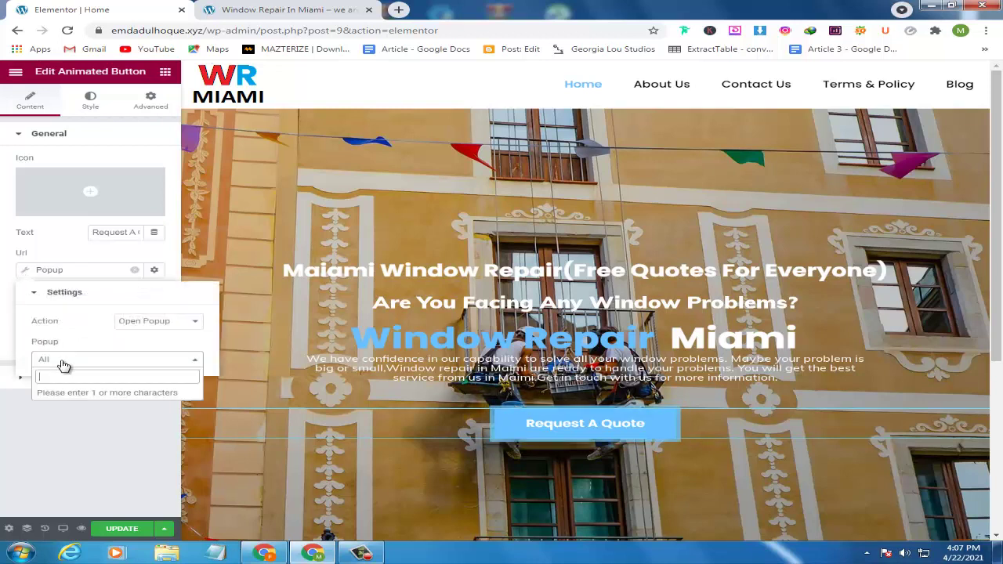
type("wi")
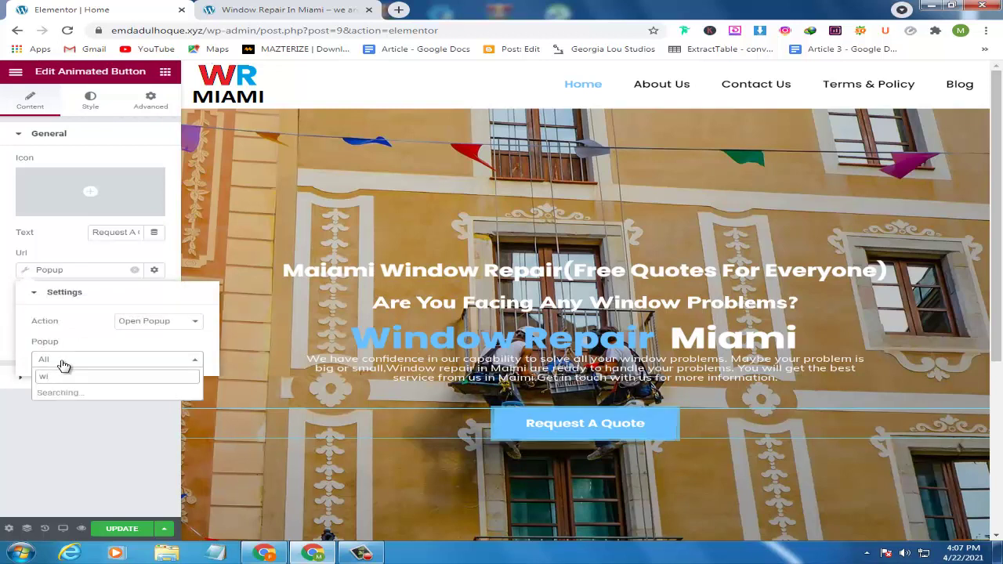
type("ndo")
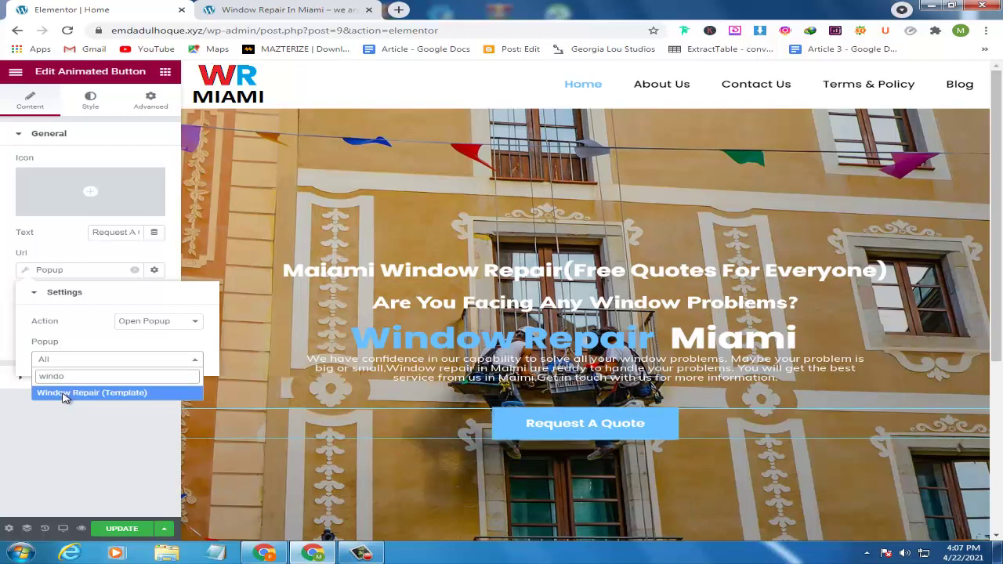
left_click(65, 394)
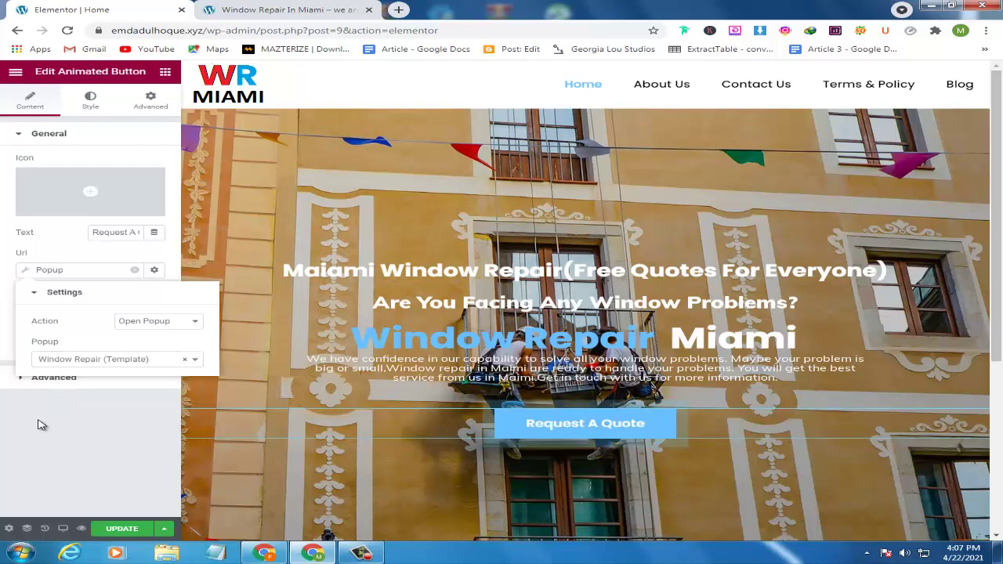
left_click(117, 507)
left_click(121, 530)
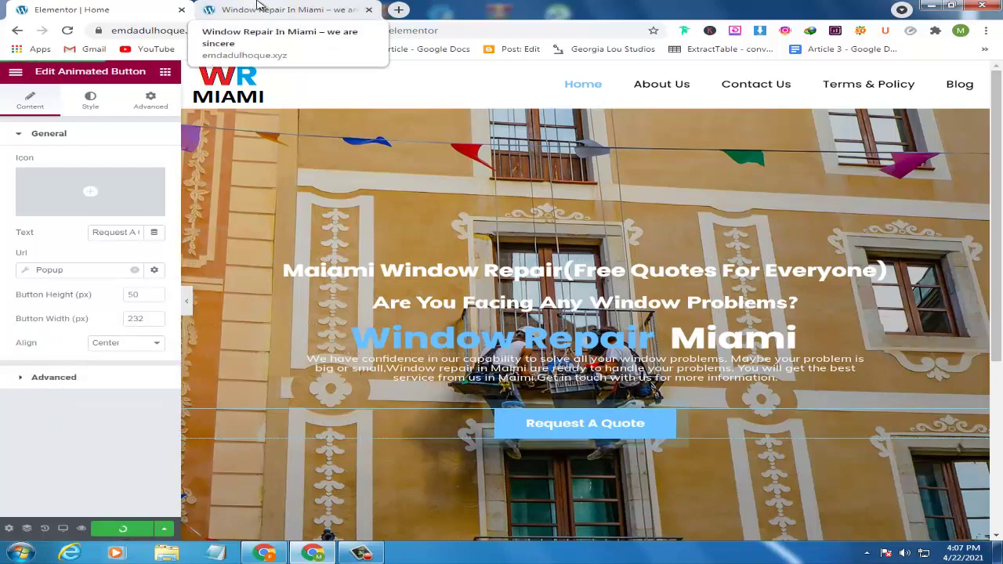
- Reload the live home page and test the Request A Quote button by opening and closing its popup form twice
left_click(252, 6)
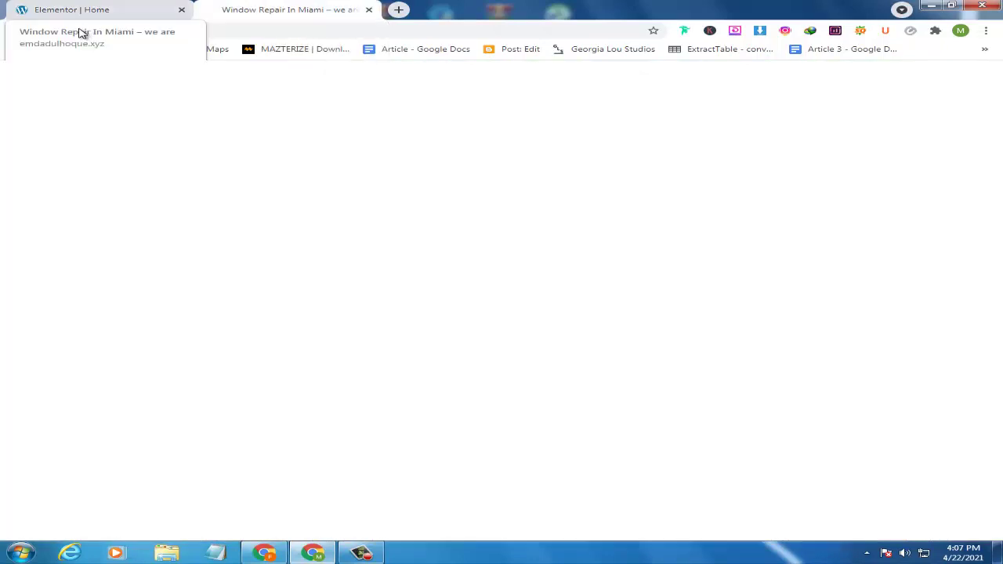
left_click(68, 31)
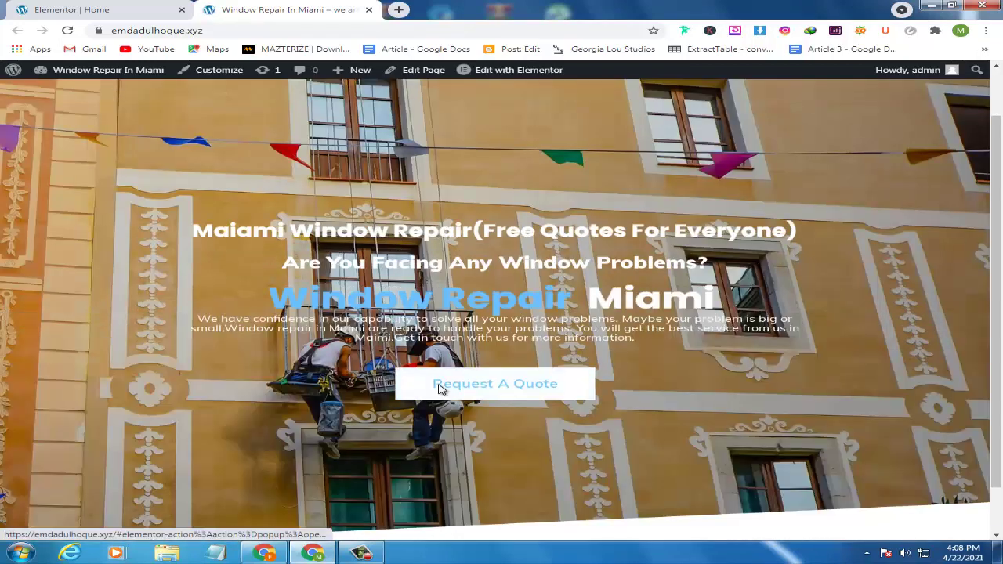
left_click(441, 387)
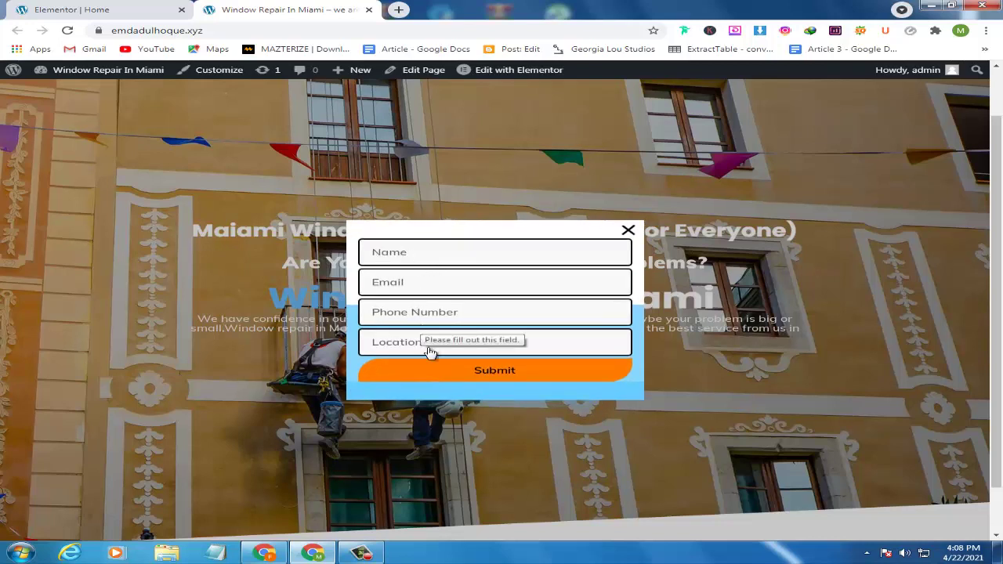
left_click(629, 231)
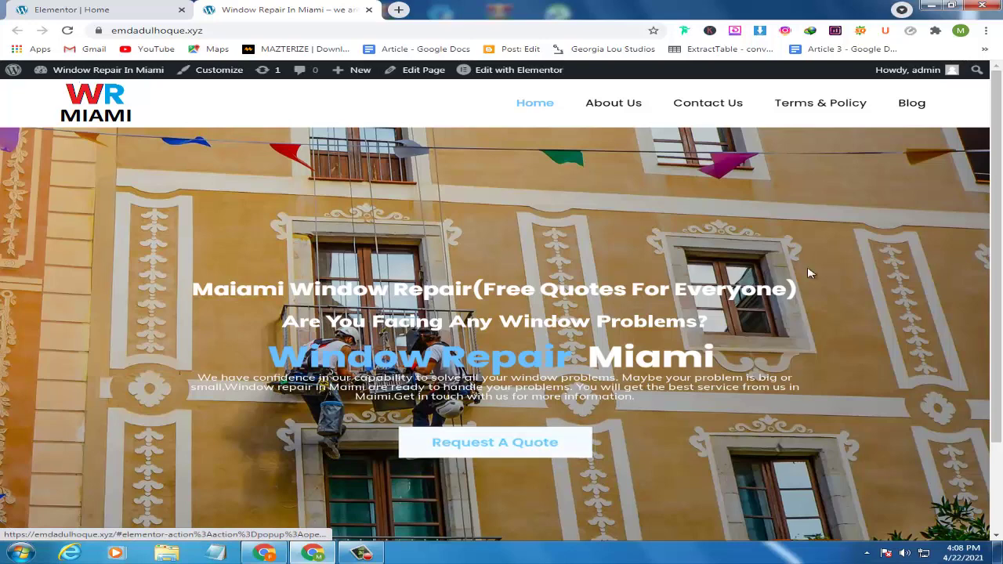
left_click(530, 445)
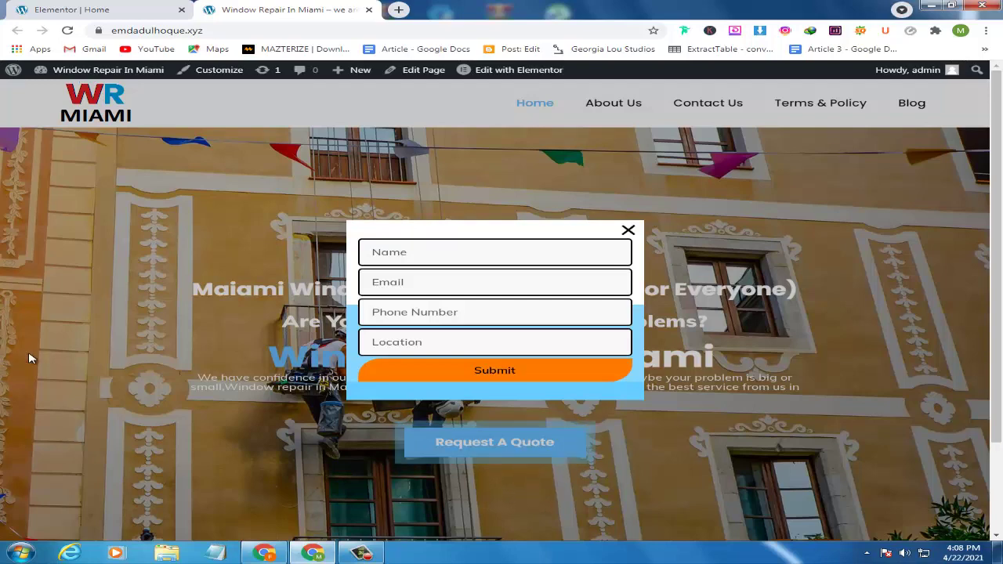
left_click(628, 231)
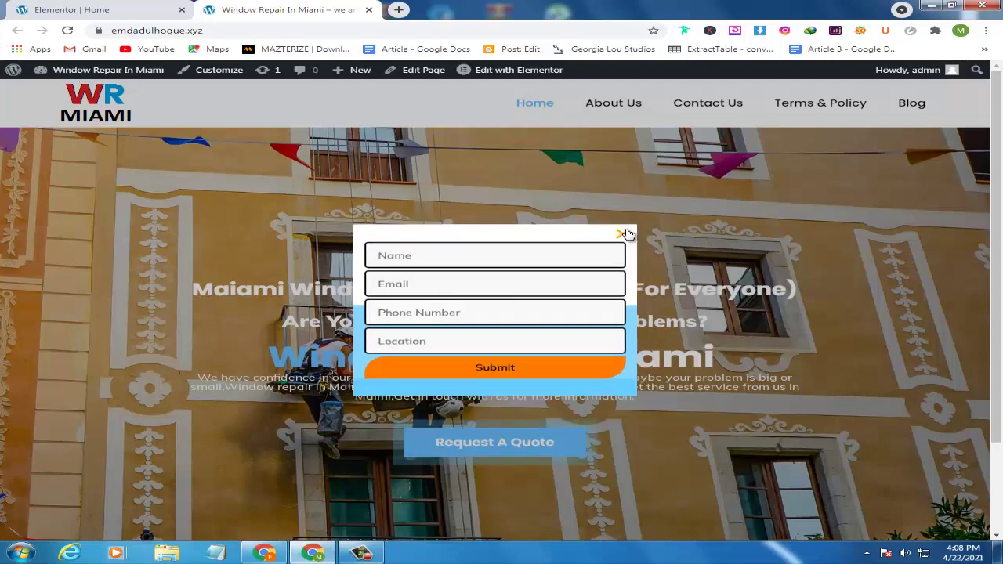